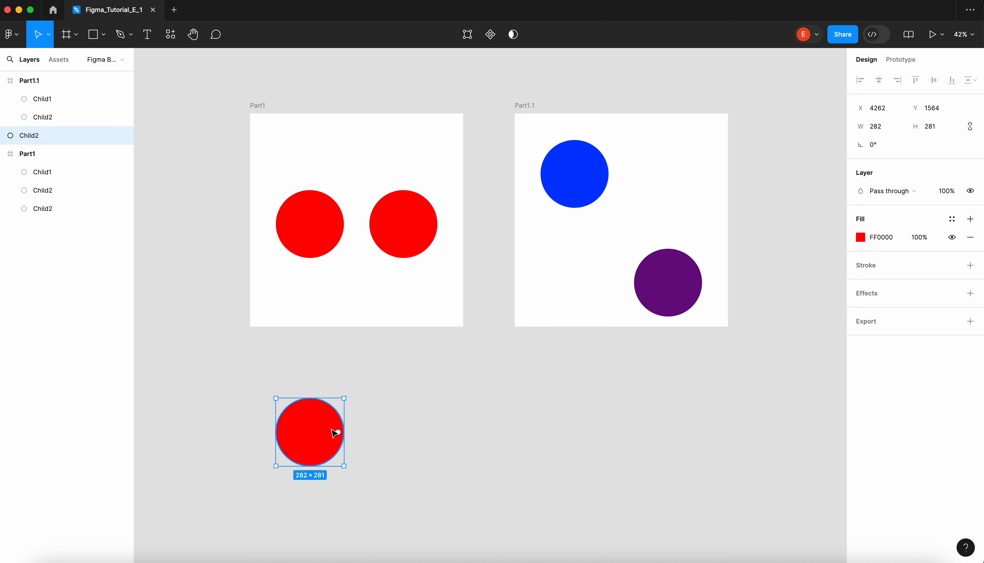
{"action": "scroll", "coordinate": [366, 429], "scroll_direction": "down", "scroll_amount": 3}
{"action": "scroll", "coordinate": [322, 331], "scroll_direction": "up", "scroll_amount": 5, "text": "ctrl"}
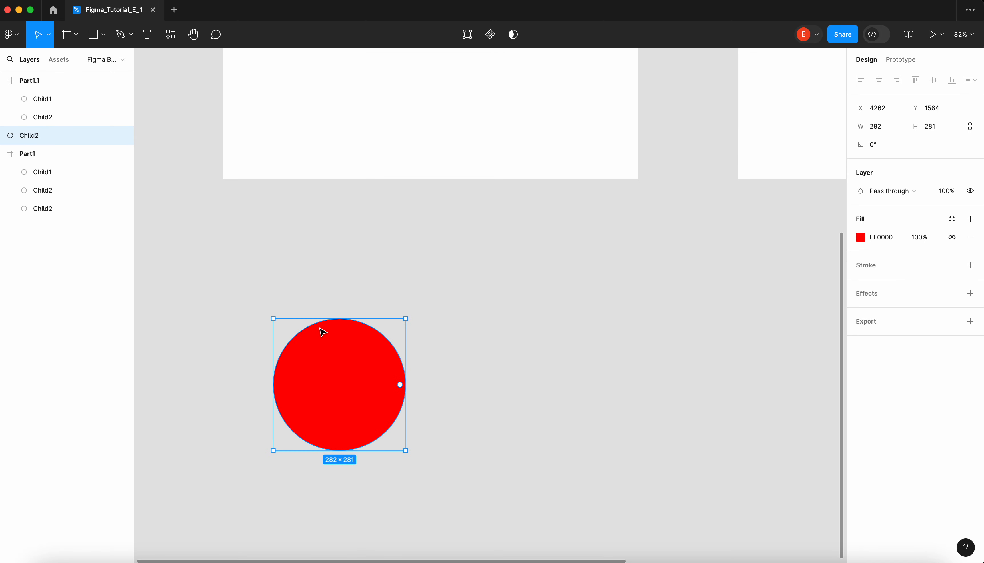
{"action": "scroll", "coordinate": [322, 332], "scroll_direction": "down", "scroll_amount": 5, "text": "ctrl"}
{"action": "scroll", "coordinate": [323, 331], "scroll_direction": "up", "scroll_amount": 3, "text": "ctrl"}
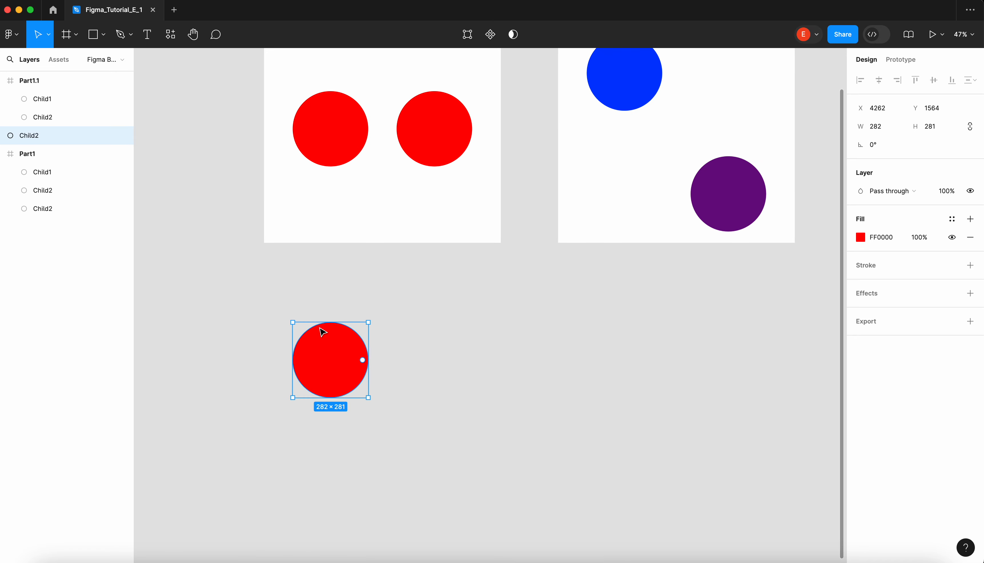
{"action": "scroll", "coordinate": [341, 370], "scroll_direction": "down", "scroll_amount": 2, "text": "ctrl"}
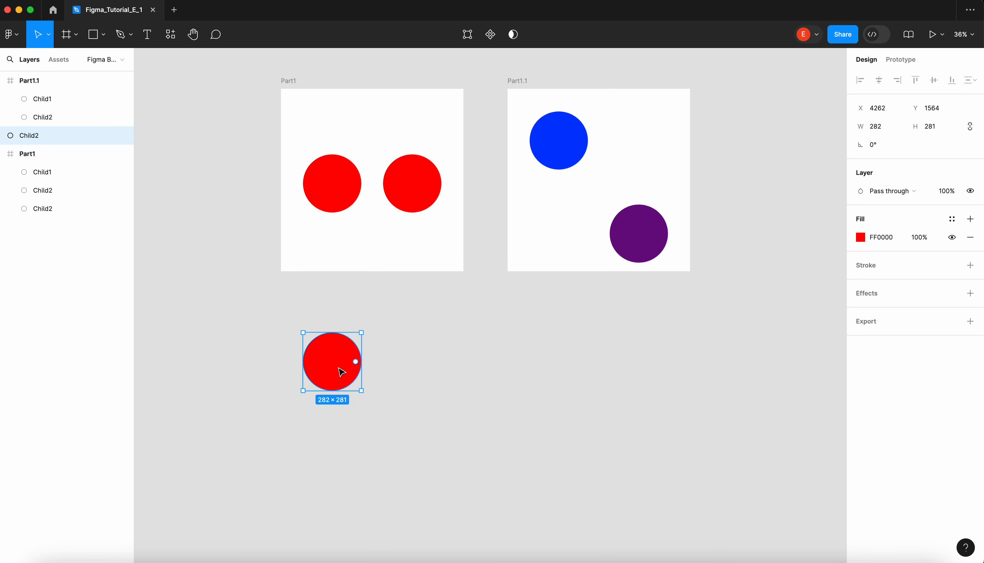
{"action": "scroll", "coordinate": [341, 371], "scroll_direction": "up", "scroll_amount": 2, "text": "ctrl"}
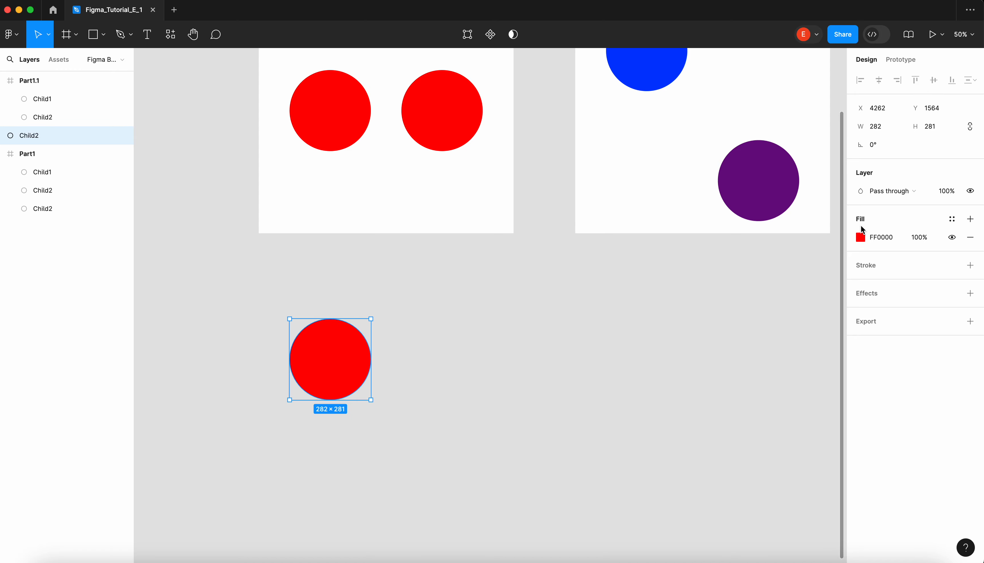
- Duplicate the loose red circle below the Part1 frame, placing the copy beside it on the same row
{"action": "mouse_move", "coordinate": [354, 359]}
{"action": "left_click_drag", "start_coordinate": [340, 361], "coordinate": [428, 356], "text": "alt"}
{"action": "left_click", "coordinate": [387, 303]}
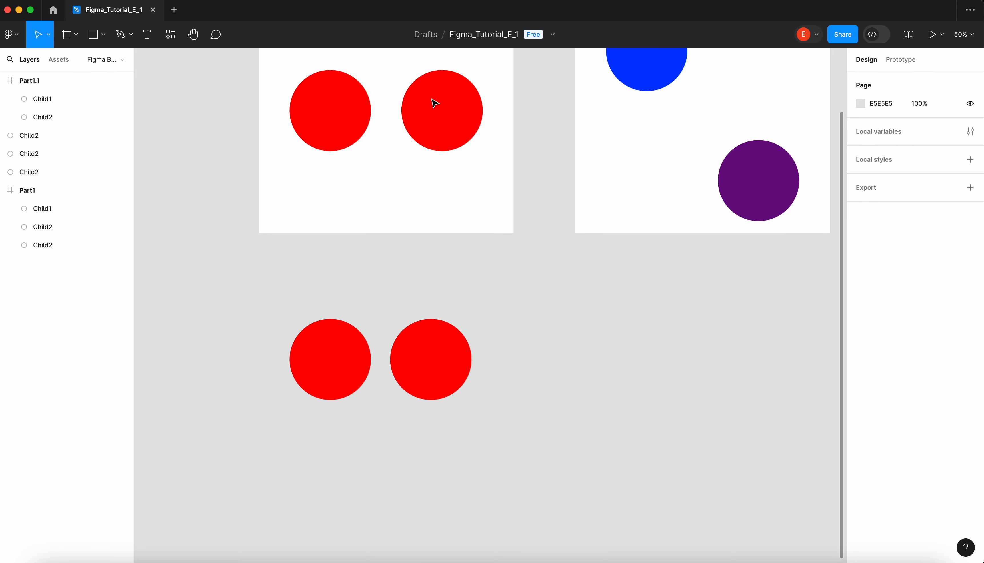
- Wrap all the loose red circles in an auto layout frame and move the frame to about X 4281, Y 1503
{"action": "left_click_drag", "start_coordinate": [261, 273], "coordinate": [505, 450]}
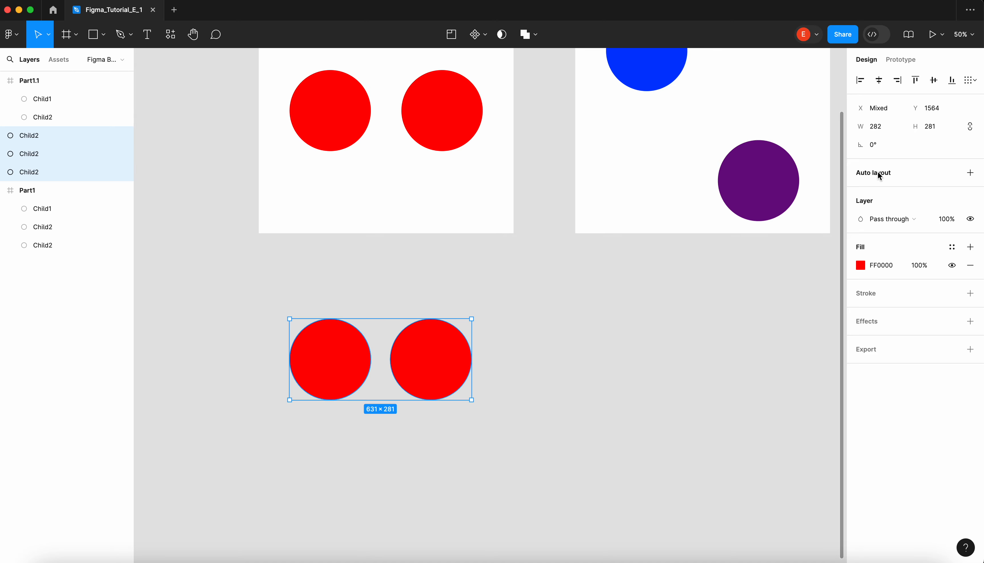
{"action": "left_click", "coordinate": [970, 173]}
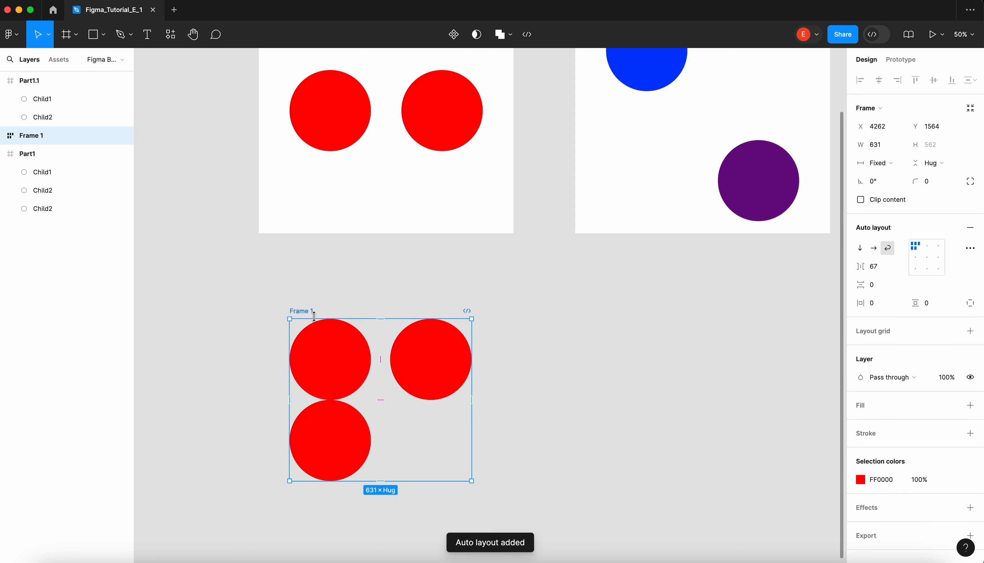
{"action": "mouse_move", "coordinate": [305, 312]}
{"action": "left_mouse_down"}
{"action": "mouse_move", "coordinate": [413, 312]}
{"action": "mouse_move", "coordinate": [308, 292]}
{"action": "left_mouse_up"}
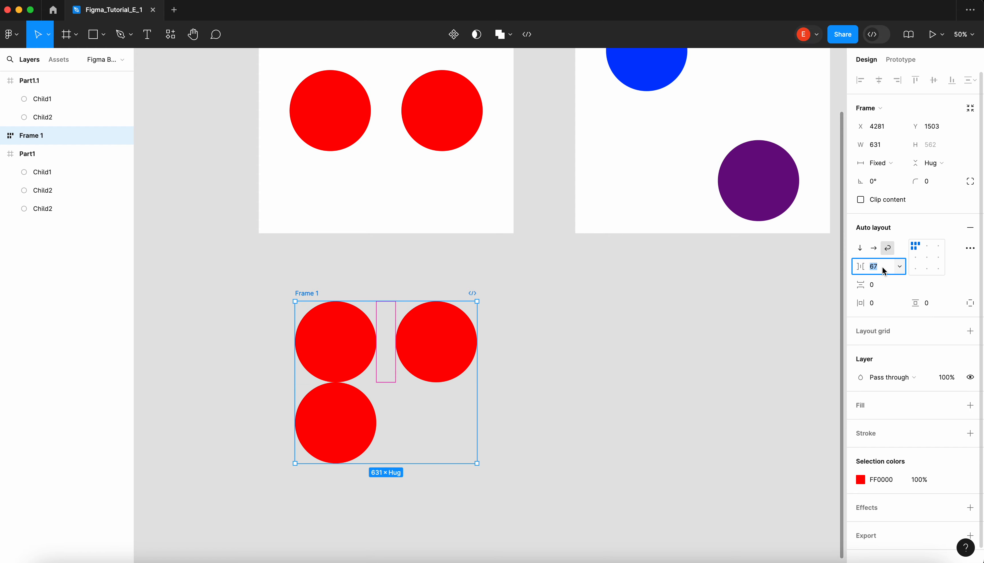
- Set the auto layout frame's horizontal gap between items to 16, and increase it to 98
{"action": "type", "text": "1"}
{"action": "key", "text": "Return"}
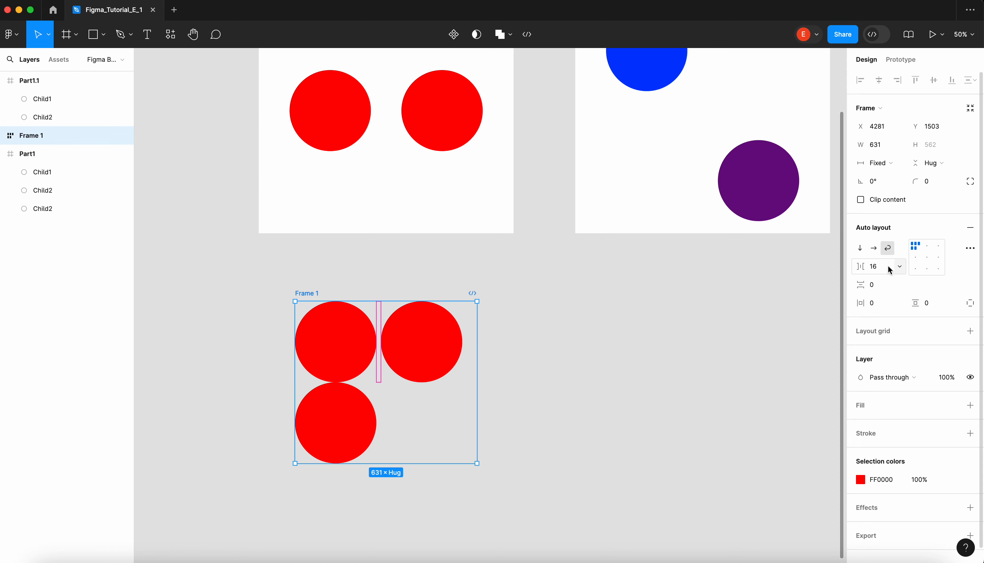
{"action": "left_click_drag", "start_coordinate": [861, 268], "coordinate": [824, 270]}
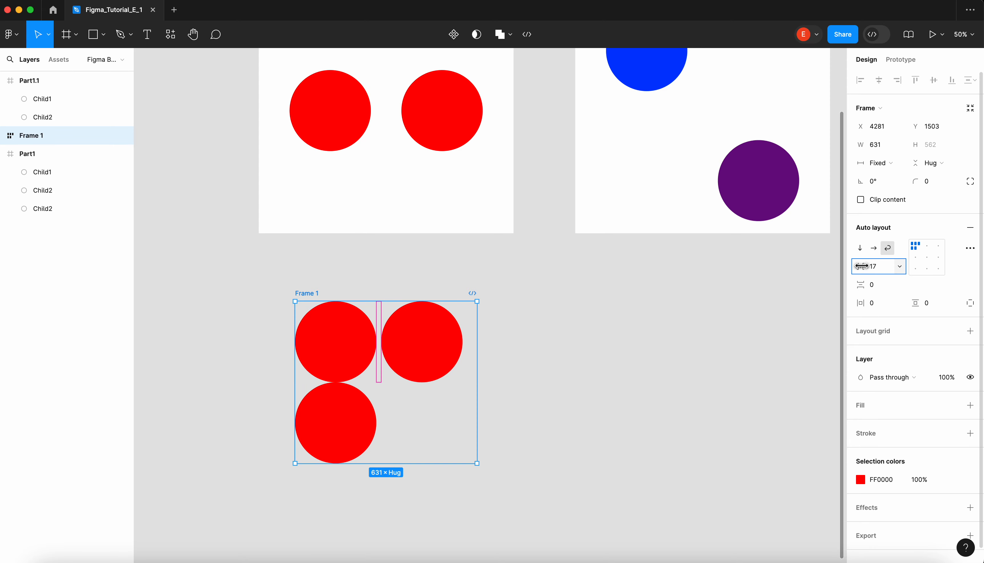
{"action": "left_click_drag", "start_coordinate": [860, 266], "coordinate": [953, 259]}
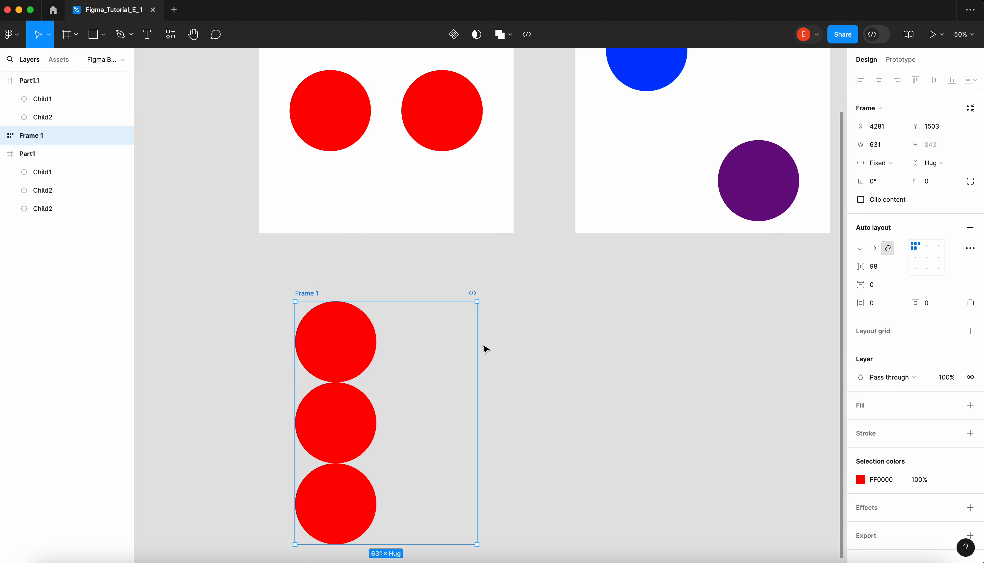
- Widen the auto layout frame to about 1230 and align its circles to the center
{"action": "left_click_drag", "start_coordinate": [477, 346], "coordinate": [644, 328]}
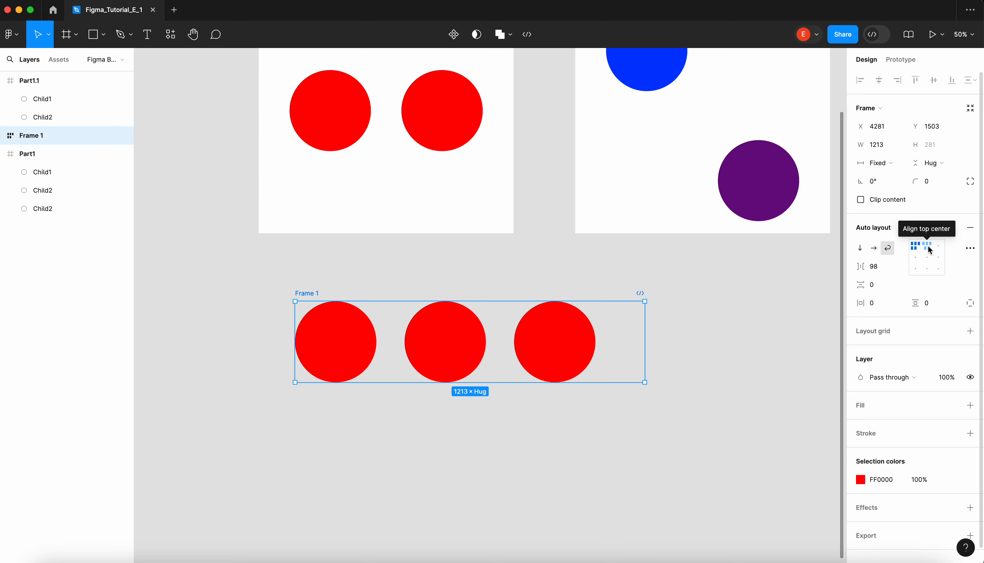
{"action": "left_click", "coordinate": [928, 259]}
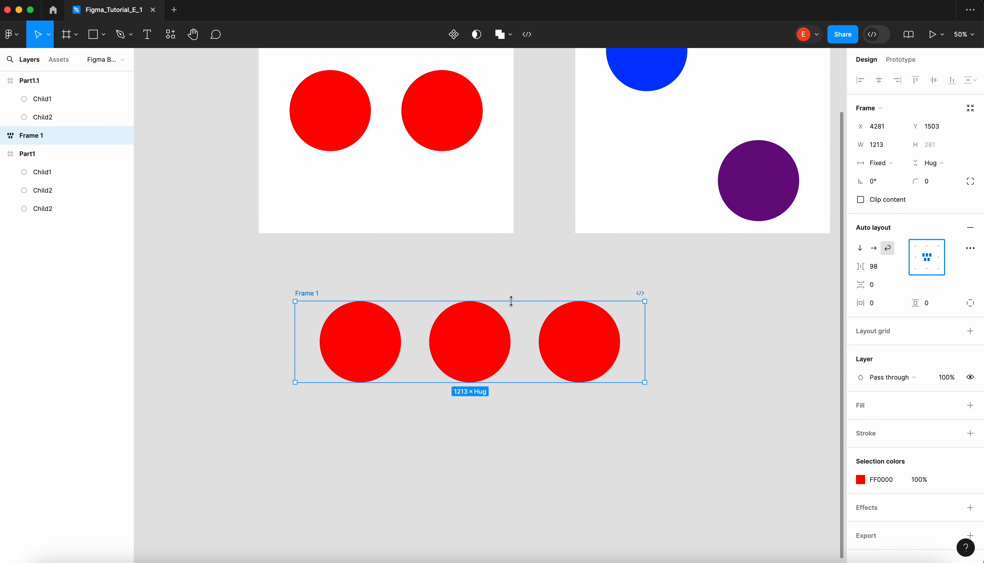
{"action": "mouse_move", "coordinate": [644, 336]}
{"action": "left_mouse_down"}
{"action": "mouse_move", "coordinate": [384, 373]}
{"action": "mouse_move", "coordinate": [698, 347]}
{"action": "mouse_move", "coordinate": [554, 353]}
{"action": "mouse_move", "coordinate": [650, 343]}
{"action": "left_mouse_up"}
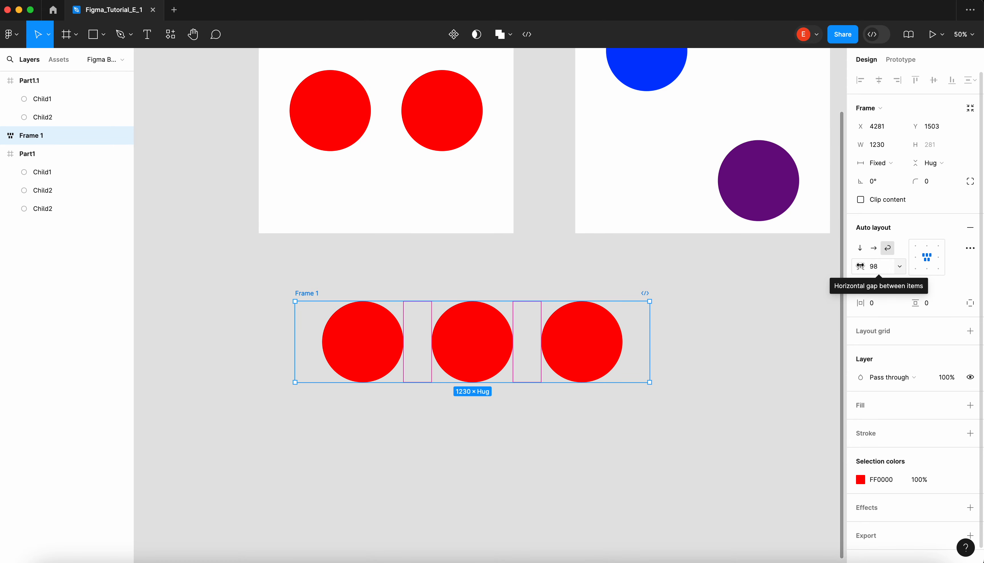
- Set the horizontal gap between the circles to Auto and widen the frame to about 1425
{"action": "left_click", "coordinate": [882, 267]}
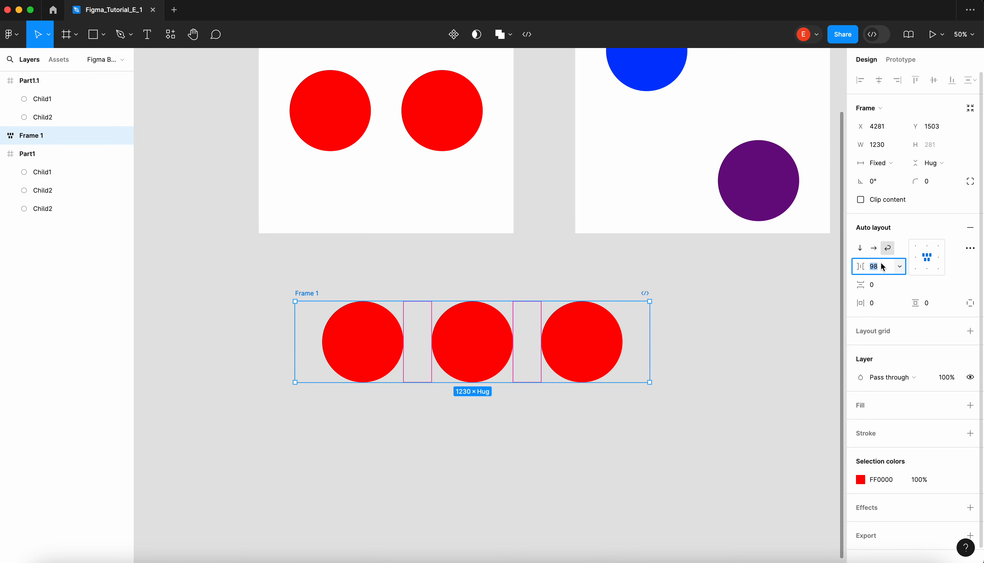
{"action": "type", "text": "1"}
{"action": "type", "text": "auto"}
{"action": "key", "text": "Return"}
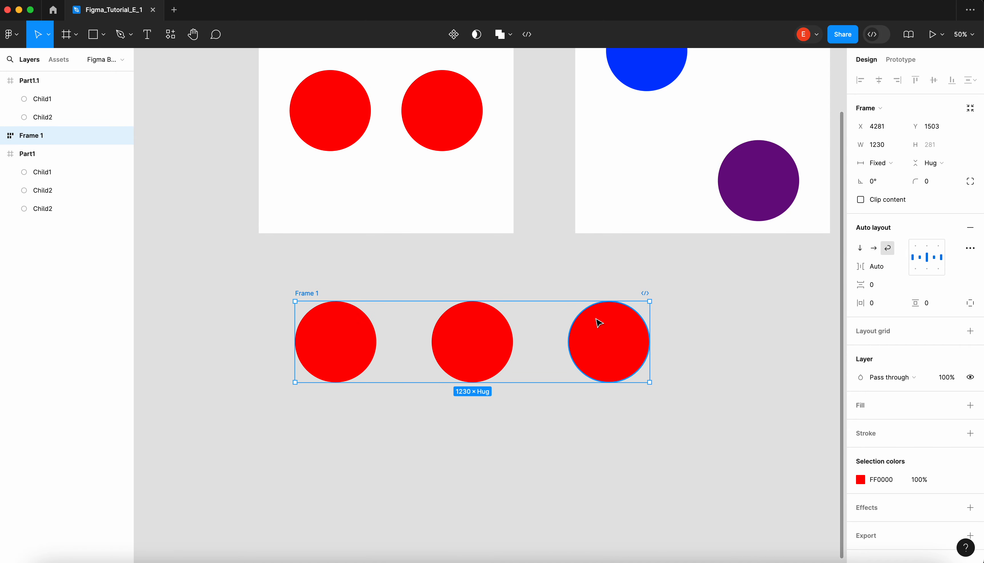
{"action": "left_click_drag", "start_coordinate": [650, 318], "coordinate": [705, 330]}
- Set the horizontal gap between the circles to 16 and narrow the frame to about 941
{"action": "left_click", "coordinate": [888, 267]}
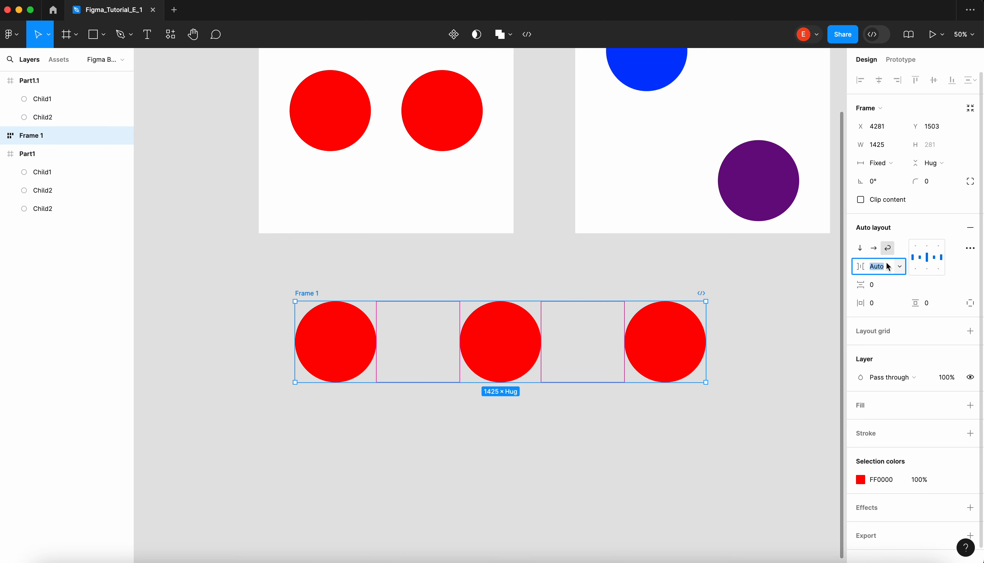
{"action": "type", "text": "16"}
{"action": "key", "text": "Return"}
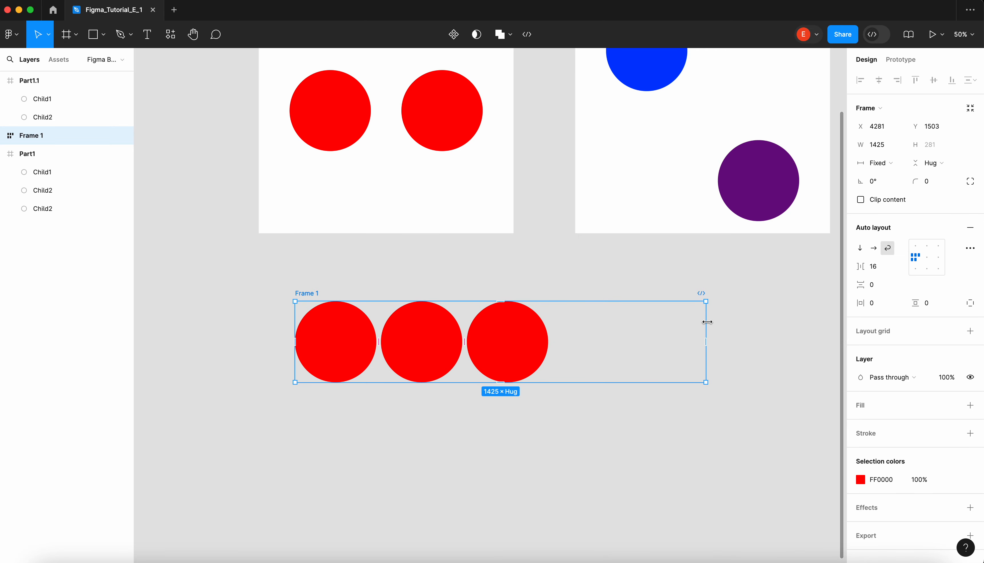
{"action": "left_click_drag", "start_coordinate": [707, 322], "coordinate": [567, 328]}
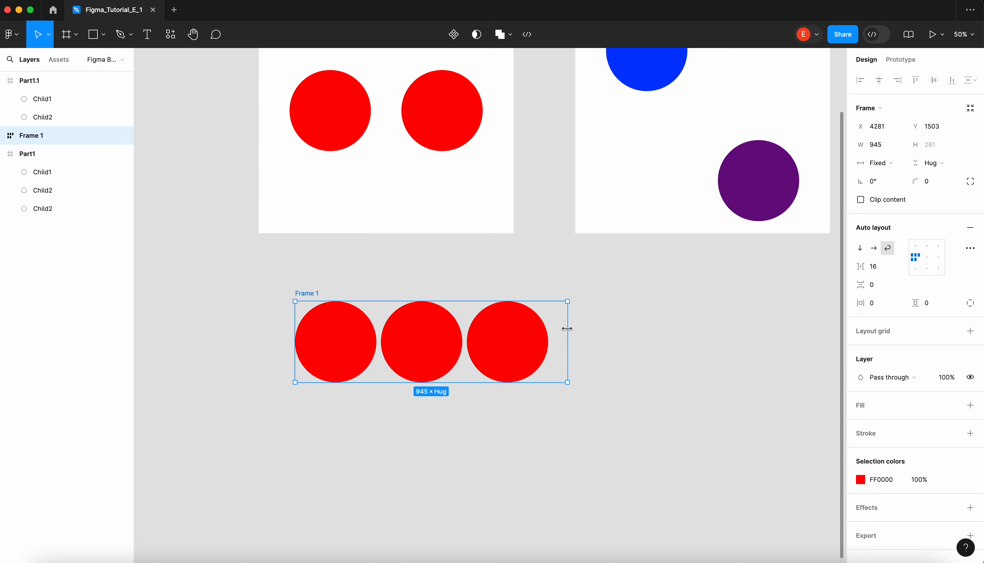
- Duplicate the last circle inside the auto layout frame ten times to fill further wrapped rows
{"action": "left_click", "coordinate": [530, 342]}
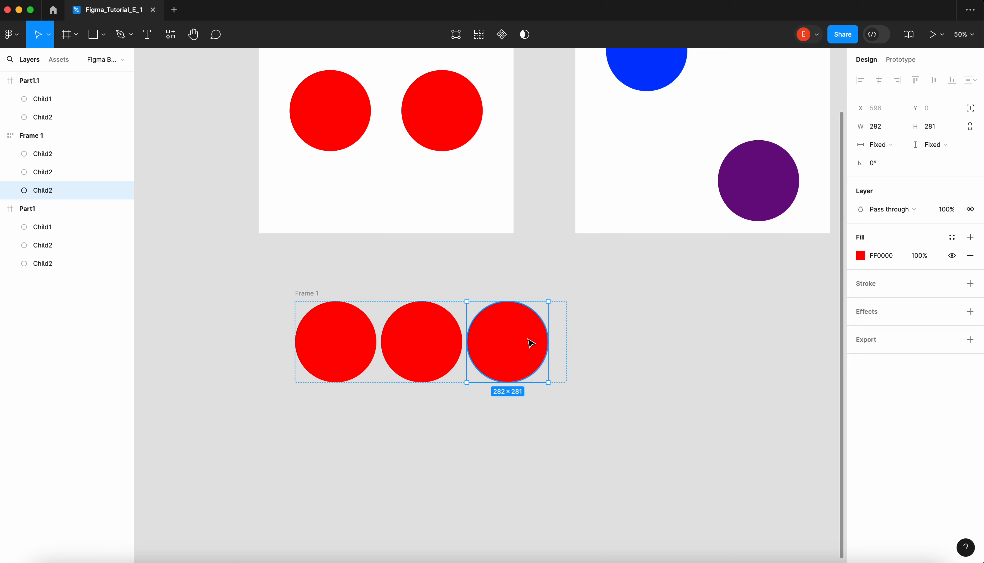
{"action": "key", "text": "super+d"}
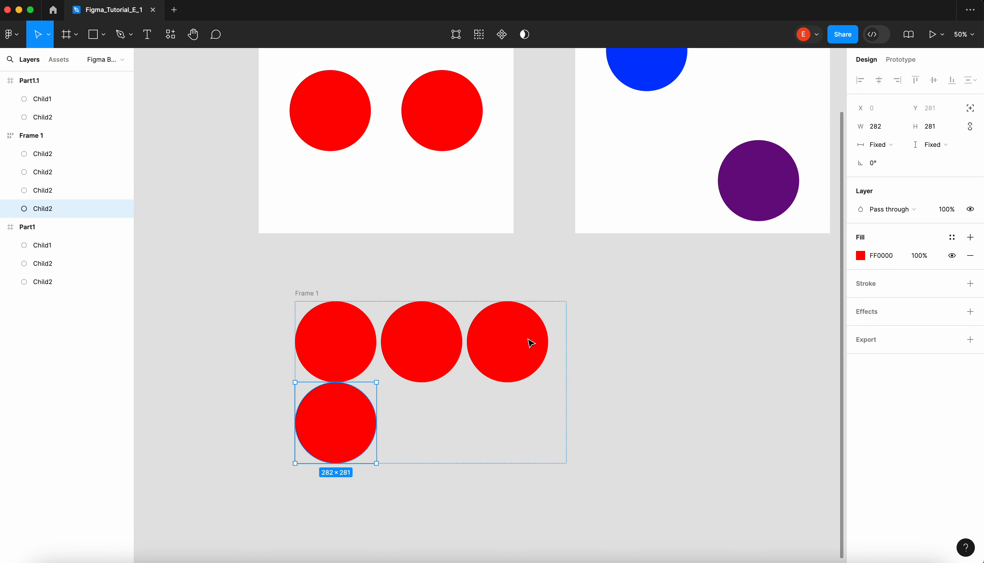
{"action": "key", "text": "super+d"}
{"action": "key", "text": "super+d"}
{"action": "key", "text": "super+d"}
{"action": "key", "text": "super+d"}
{"action": "key", "text": "super+d"}
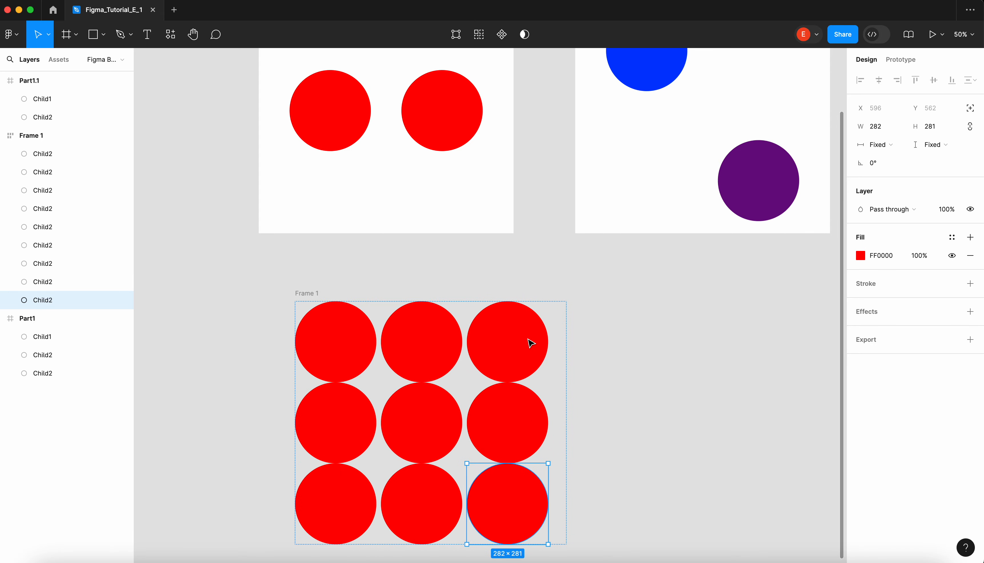
{"action": "scroll", "coordinate": [531, 343], "scroll_direction": "down", "scroll_amount": 3}
{"action": "key", "text": "super+d"}
{"action": "key", "text": "super+d"}
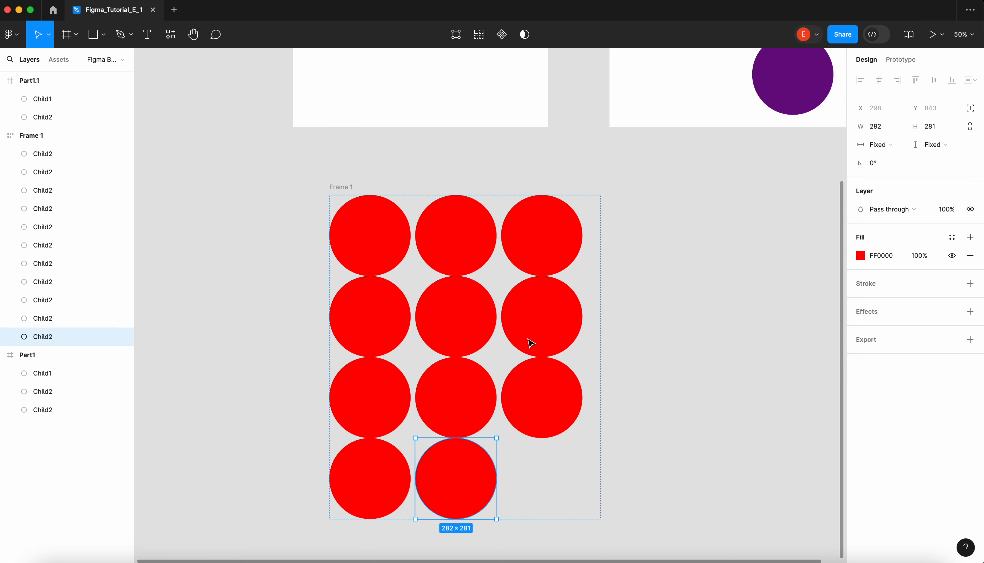
{"action": "key", "text": "super+d"}
{"action": "key", "text": "super+d"}
- Narrow the auto layout frame to about 580 wide so the circles wrap into two columns
{"action": "left_click", "coordinate": [340, 187]}
{"action": "scroll", "coordinate": [338, 195], "scroll_direction": "down", "scroll_amount": 5}
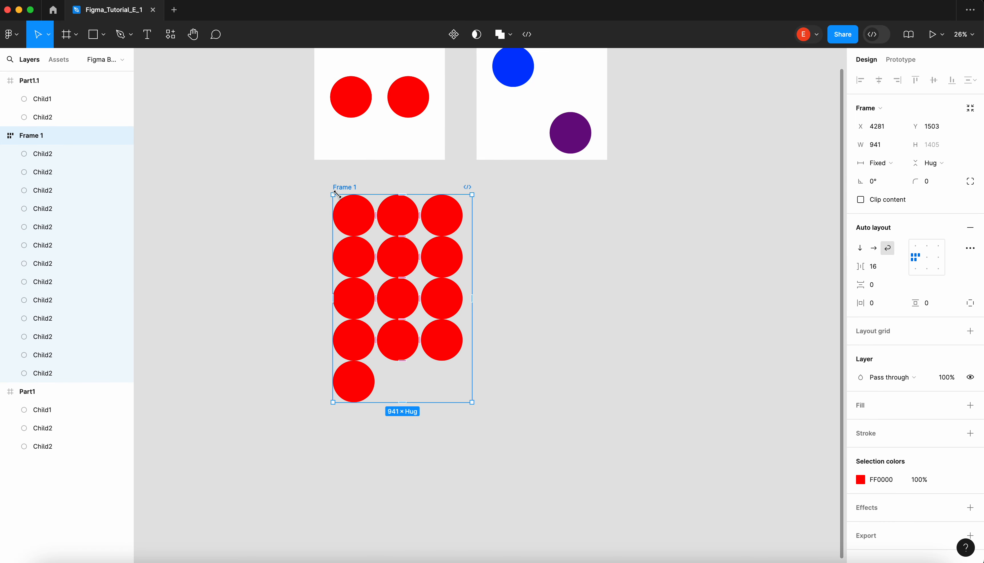
{"action": "scroll", "coordinate": [435, 218], "scroll_direction": "up", "scroll_amount": 2}
{"action": "left_click_drag", "start_coordinate": [476, 230], "coordinate": [418, 249]}
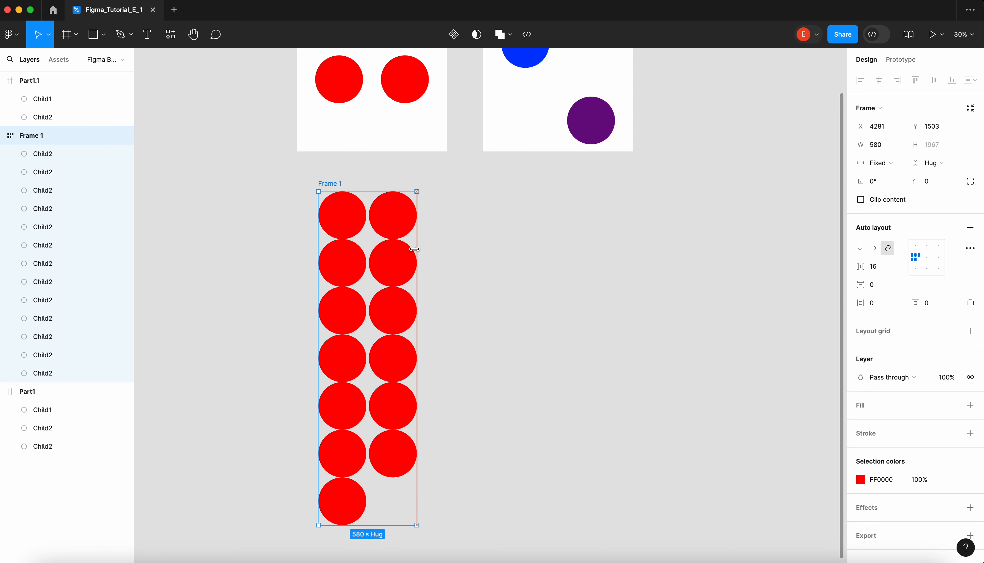
- Widen the auto layout frame to about 2170 and move it to about X 4065, Y 1685
{"action": "scroll", "coordinate": [414, 248], "scroll_direction": "down", "scroll_amount": 2}
{"action": "scroll", "coordinate": [415, 249], "scroll_direction": "left", "scroll_amount": 2}
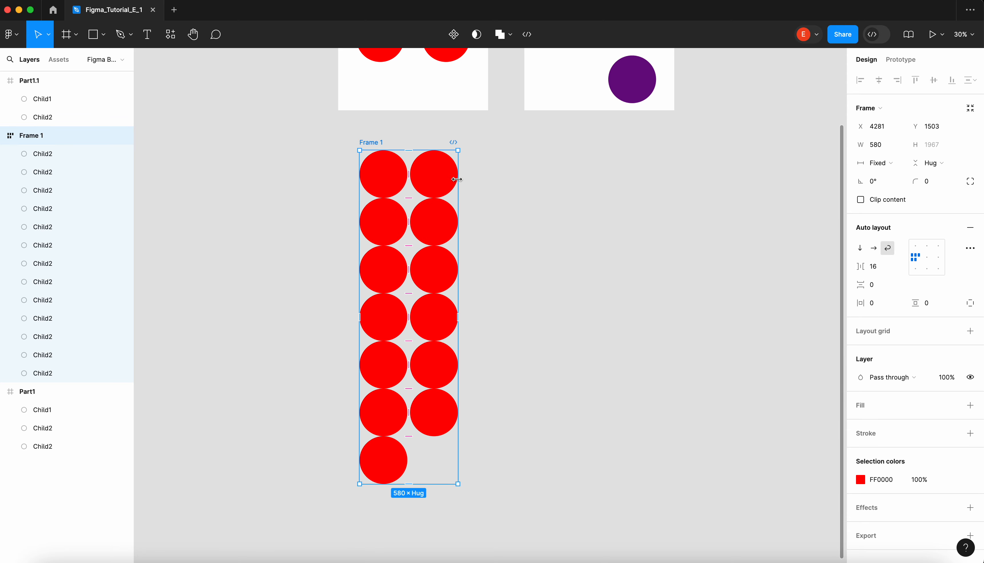
{"action": "left_click_drag", "start_coordinate": [456, 179], "coordinate": [727, 178]}
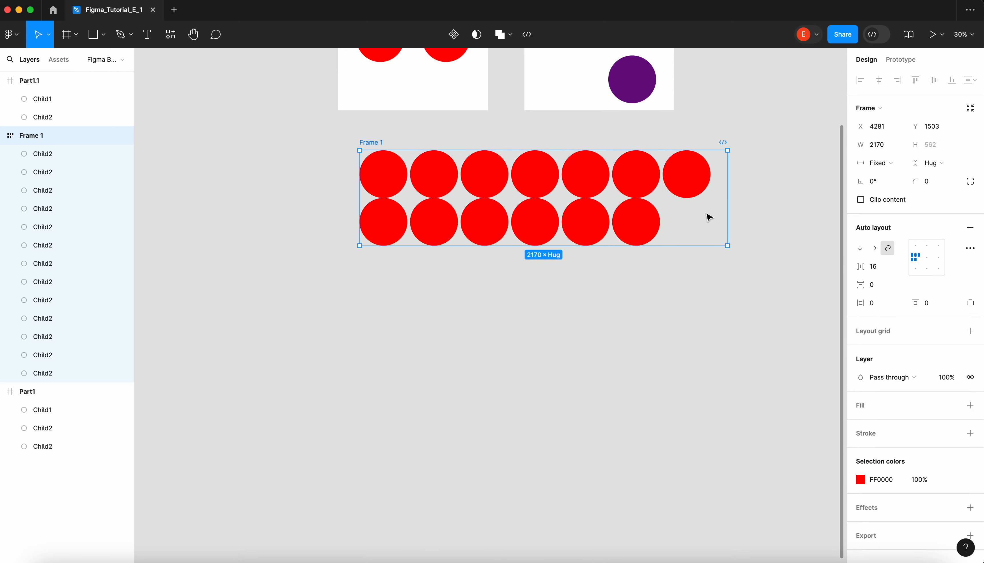
{"action": "left_click_drag", "start_coordinate": [382, 146], "coordinate": [345, 177]}
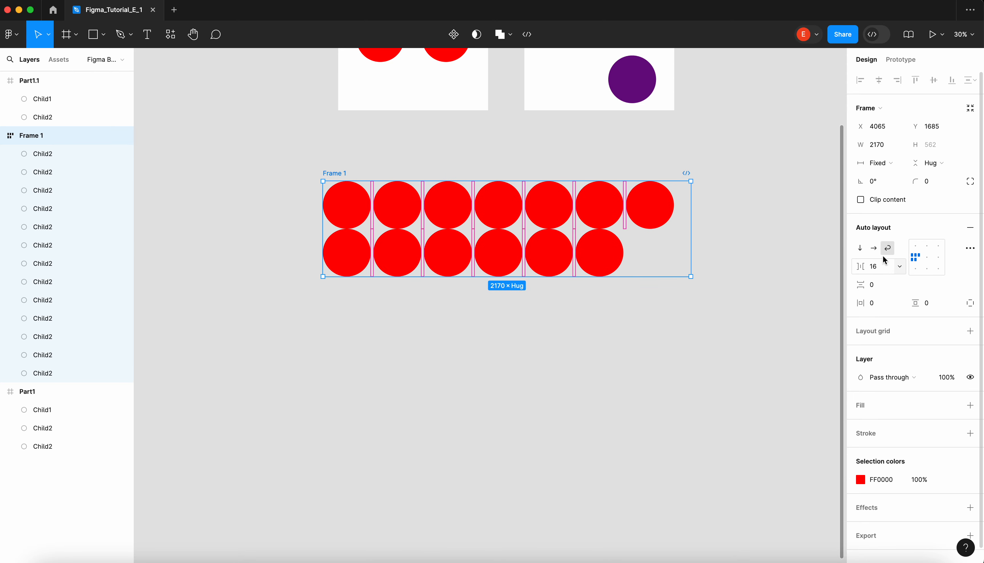
- Set the vertical gap between the circle rows to 16 and narrow the frame to about 2042
{"action": "left_click", "coordinate": [879, 285]}
{"action": "type", "text": "16"}
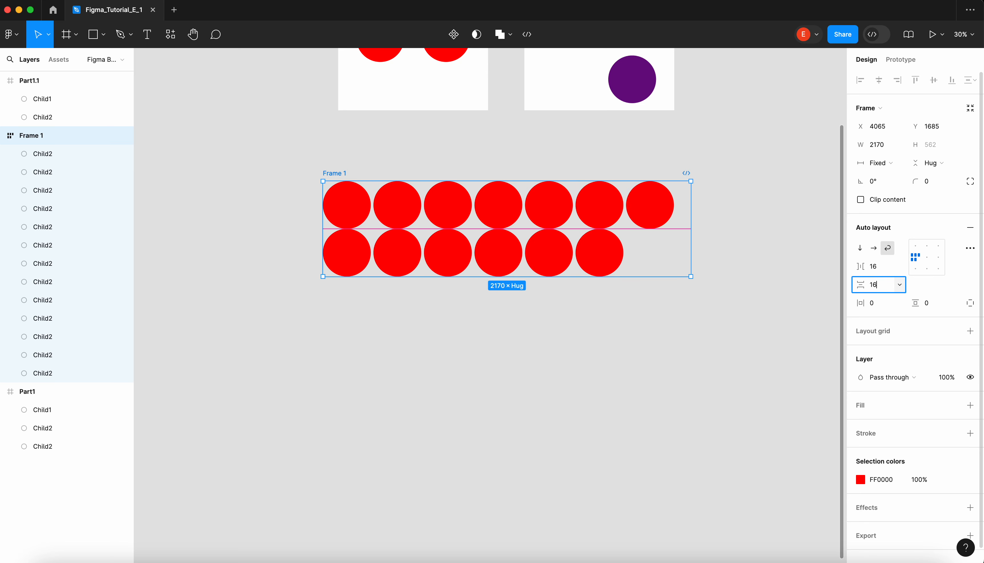
{"action": "key", "text": "Return"}
{"action": "left_click_drag", "start_coordinate": [691, 198], "coordinate": [670, 251]}
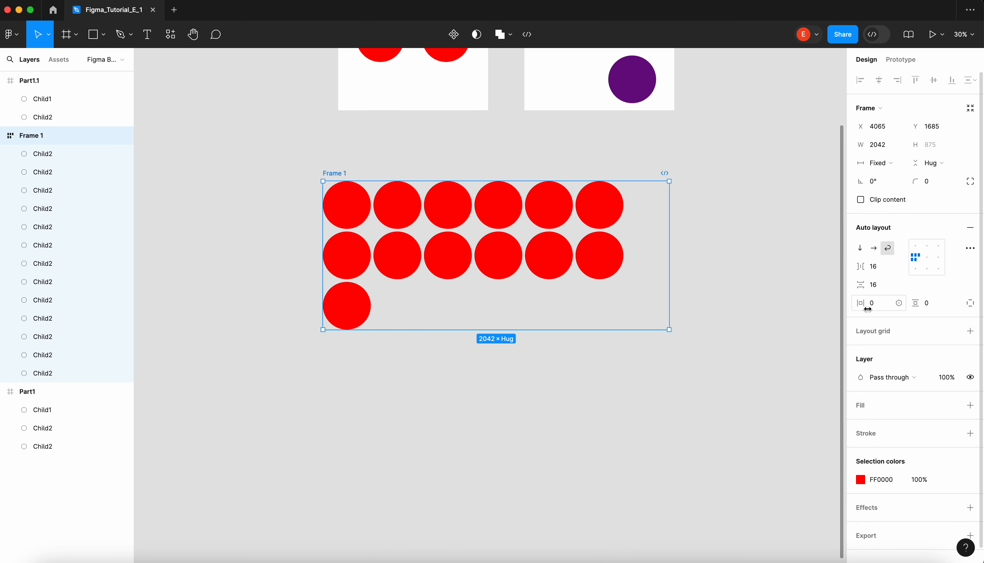
- Set both the horizontal and the vertical padding of the auto layout frame to 16
{"action": "mouse_move", "coordinate": [869, 304]}
{"action": "left_mouse_down"}
{"action": "mouse_move", "coordinate": [919, 304]}
{"action": "mouse_move", "coordinate": [868, 304]}
{"action": "left_mouse_up"}
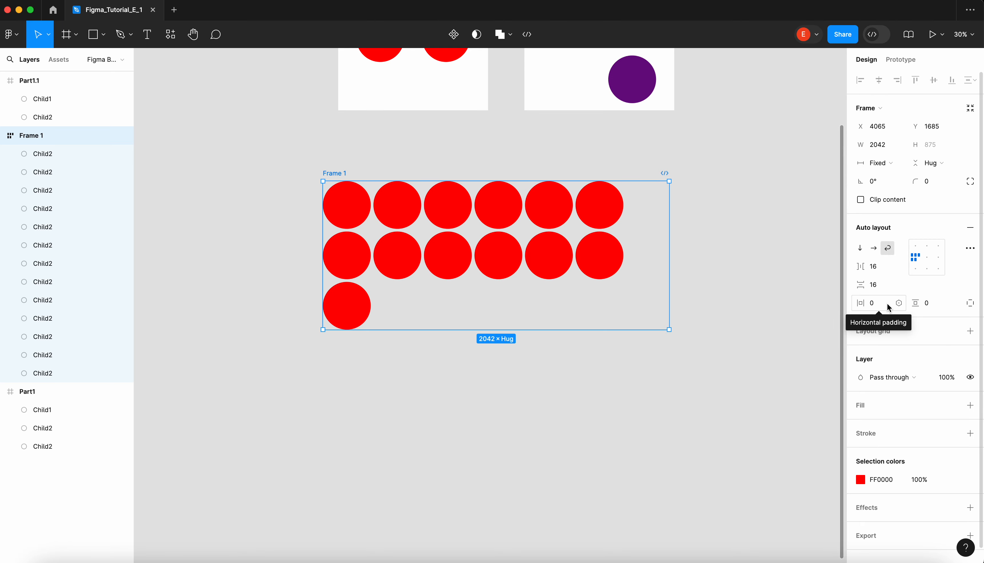
{"action": "left_click", "coordinate": [880, 308]}
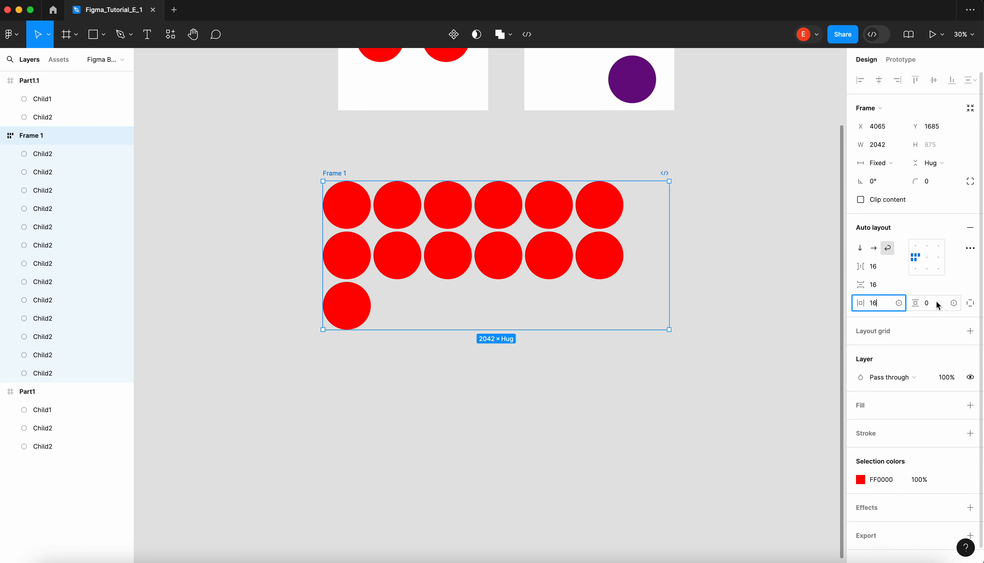
{"action": "key", "text": "Tab"}
{"action": "type", "text": "16"}
{"action": "key", "text": "Return"}
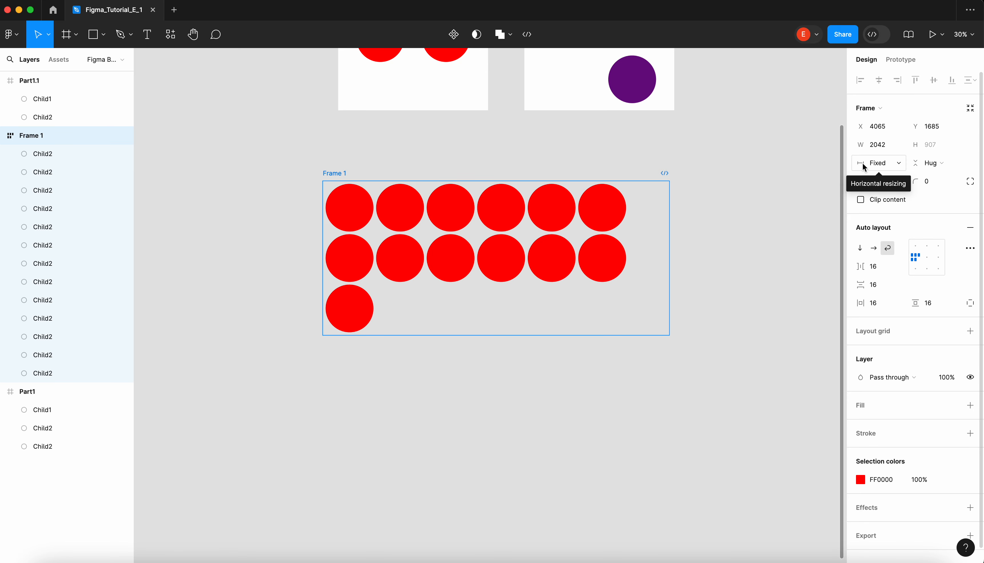
- Widen the auto layout frame to about 2767, and set its horizontal resizing to Hug contents
{"action": "left_click_drag", "start_coordinate": [669, 206], "coordinate": [792, 195]}
{"action": "left_click", "coordinate": [891, 163]}
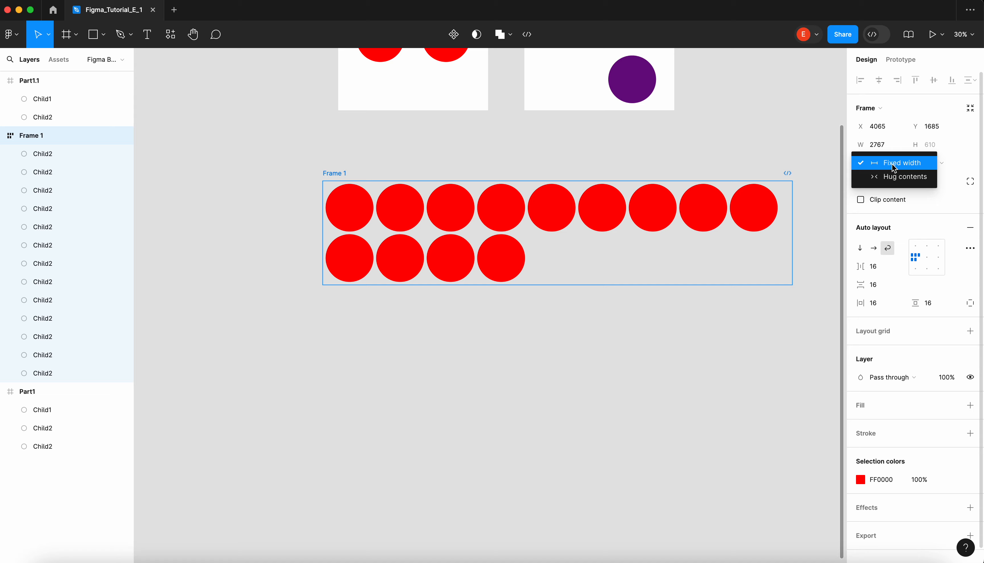
{"action": "left_click", "coordinate": [905, 177]}
{"action": "scroll", "coordinate": [531, 219], "scroll_direction": "down", "scroll_amount": 5}
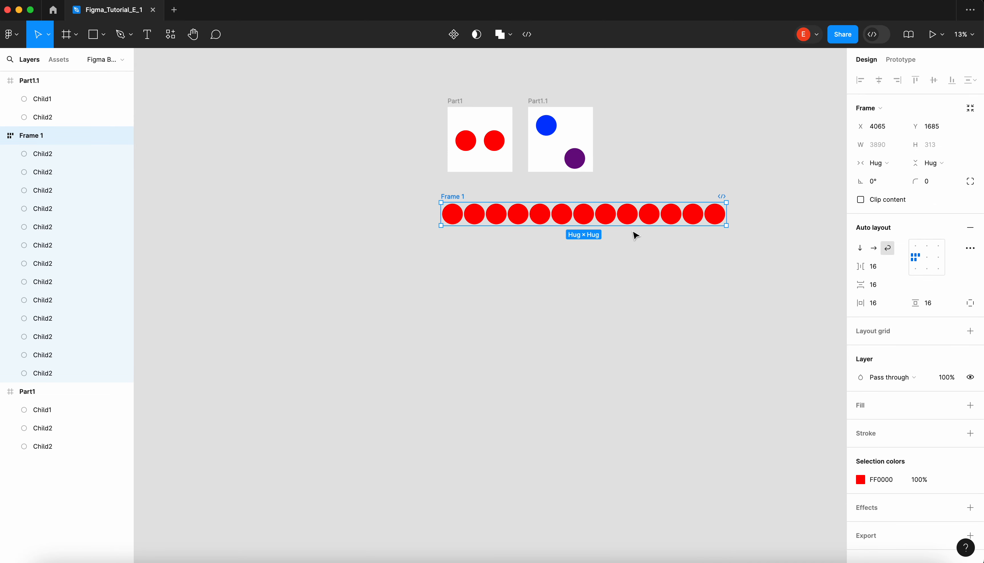
- Try narrowing the auto layout frame to wrap its circles, and restore its horizontal resizing to Hug contents
{"action": "scroll", "coordinate": [635, 235], "scroll_direction": "up", "scroll_amount": 5}
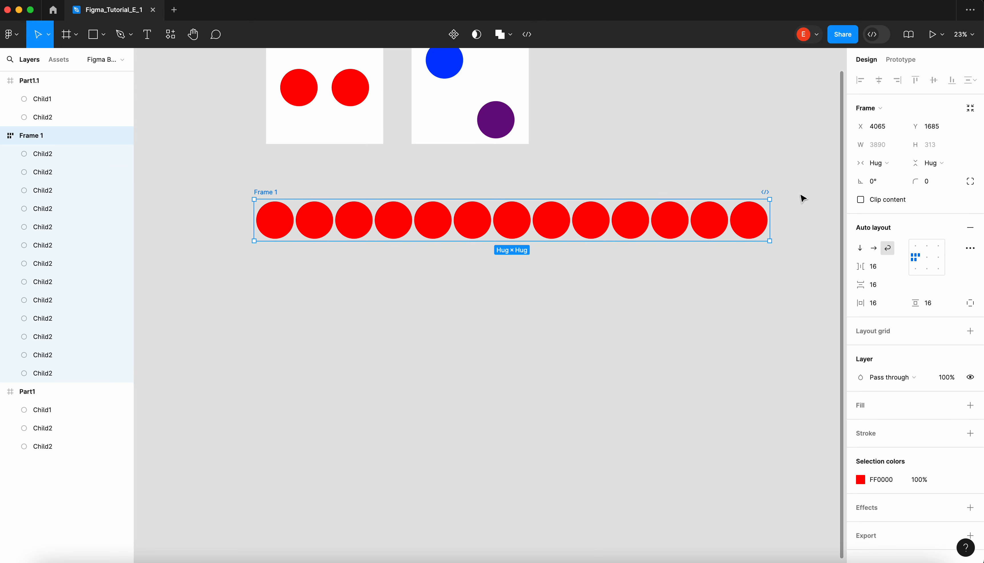
{"action": "left_click_drag", "start_coordinate": [770, 213], "coordinate": [697, 219]}
{"action": "double_click", "coordinate": [698, 221]}
{"action": "scroll", "coordinate": [798, 158], "scroll_direction": "down", "scroll_amount": 2}
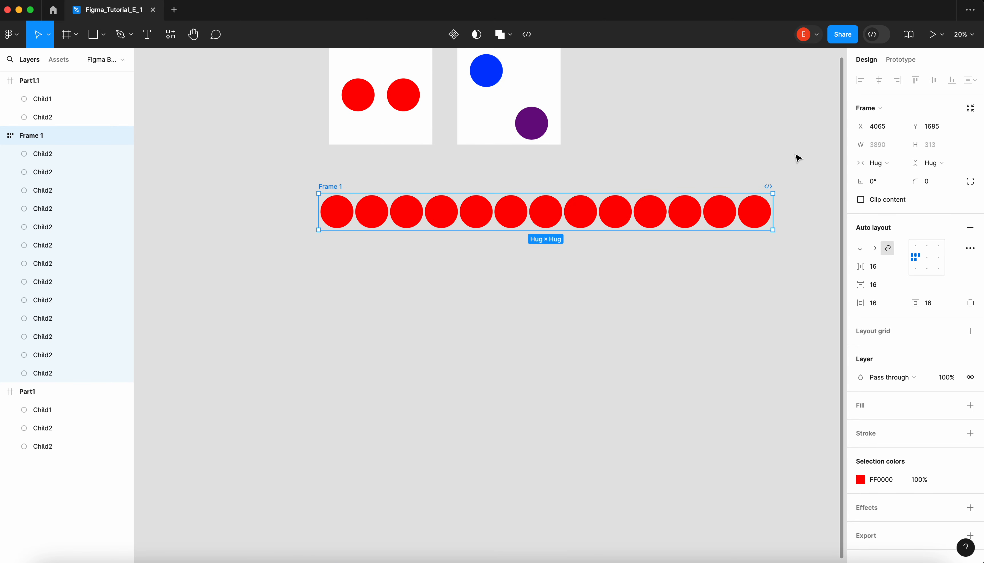
{"action": "left_click", "coordinate": [883, 163]}
{"action": "left_click", "coordinate": [900, 163]}
{"action": "left_click", "coordinate": [692, 143]}
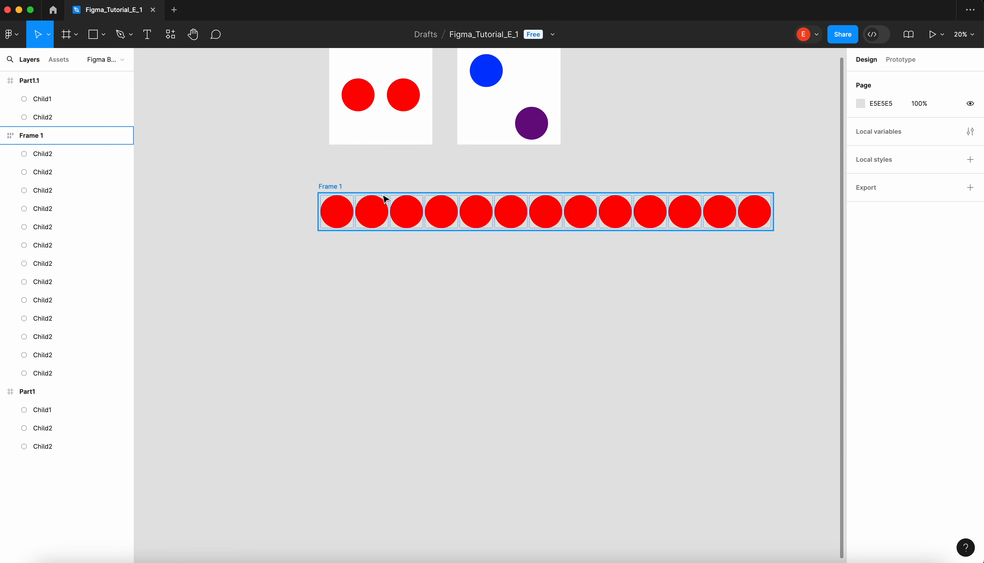
- Narrow the auto layout frame to about 3746 with its height hugging contents, and move it to about X 3899, Y 1802
{"action": "left_click", "coordinate": [341, 189]}
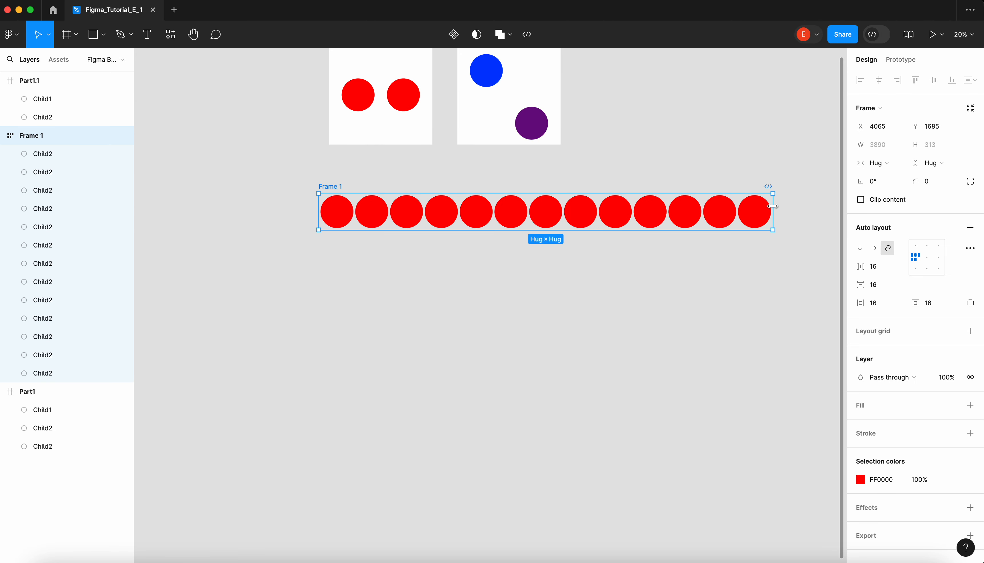
{"action": "mouse_move", "coordinate": [773, 206]}
{"action": "left_mouse_down"}
{"action": "mouse_move", "coordinate": [624, 206]}
{"action": "mouse_move", "coordinate": [756, 206]}
{"action": "left_mouse_up"}
{"action": "left_click", "coordinate": [932, 162]}
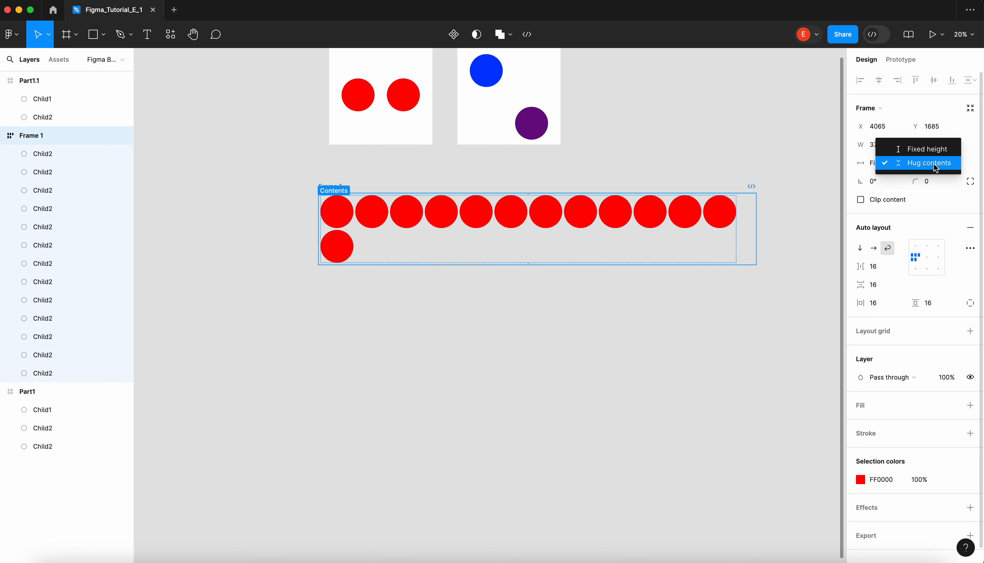
{"action": "left_click", "coordinate": [933, 163]}
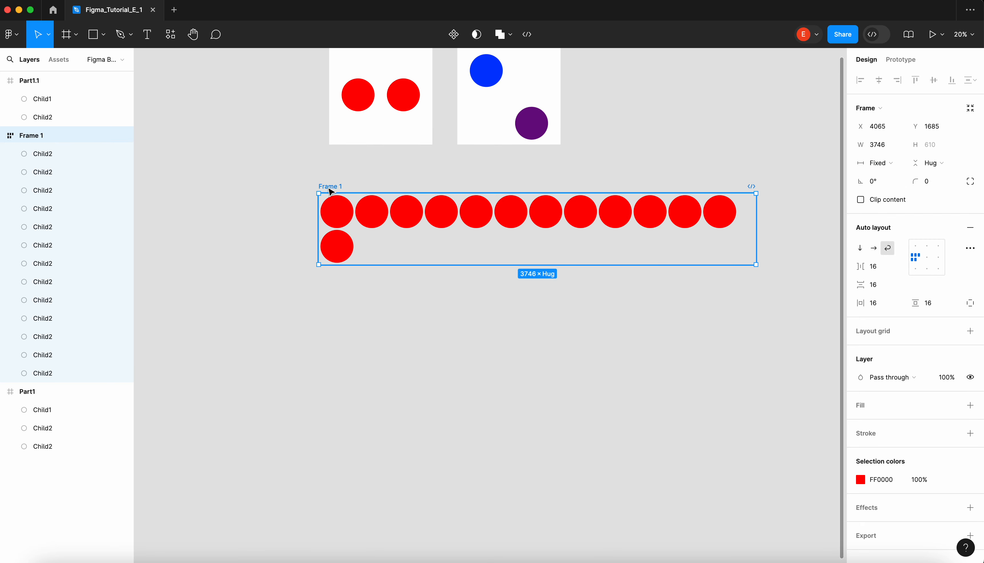
{"action": "left_click_drag", "start_coordinate": [331, 191], "coordinate": [312, 205]}
{"action": "left_click", "coordinate": [292, 190]}
- Draw a rectangle about 4087 × 1444 around the circle frame and send it to the back
{"action": "left_click", "coordinate": [94, 35]}
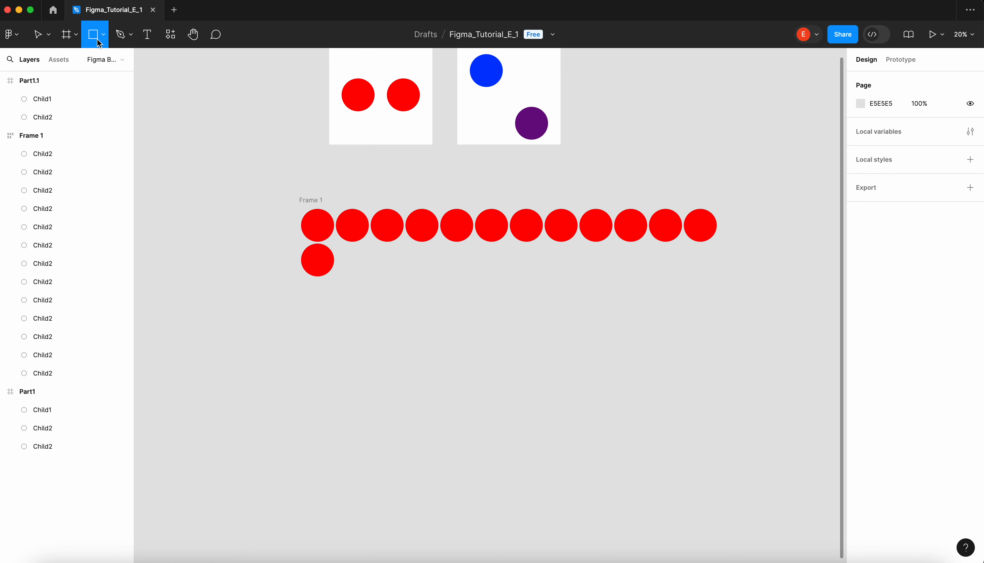
{"action": "mouse_move", "coordinate": [279, 171]}
{"action": "left_mouse_down"}
{"action": "mouse_move", "coordinate": [613, 324]}
{"action": "mouse_move", "coordinate": [786, 325]}
{"action": "mouse_move", "coordinate": [756, 341]}
{"action": "left_mouse_up"}
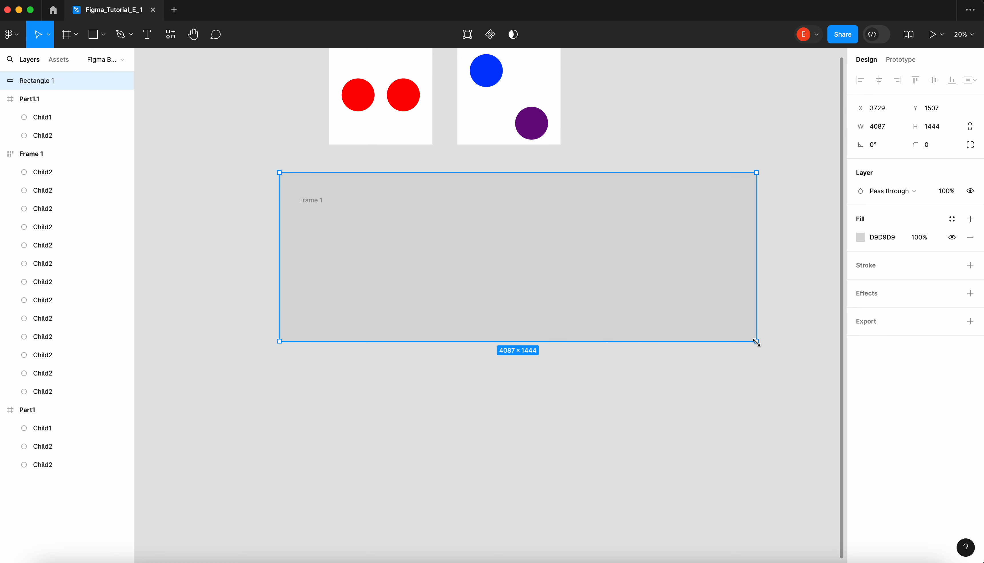
{"action": "key", "text": "super+alt+bracketleft"}
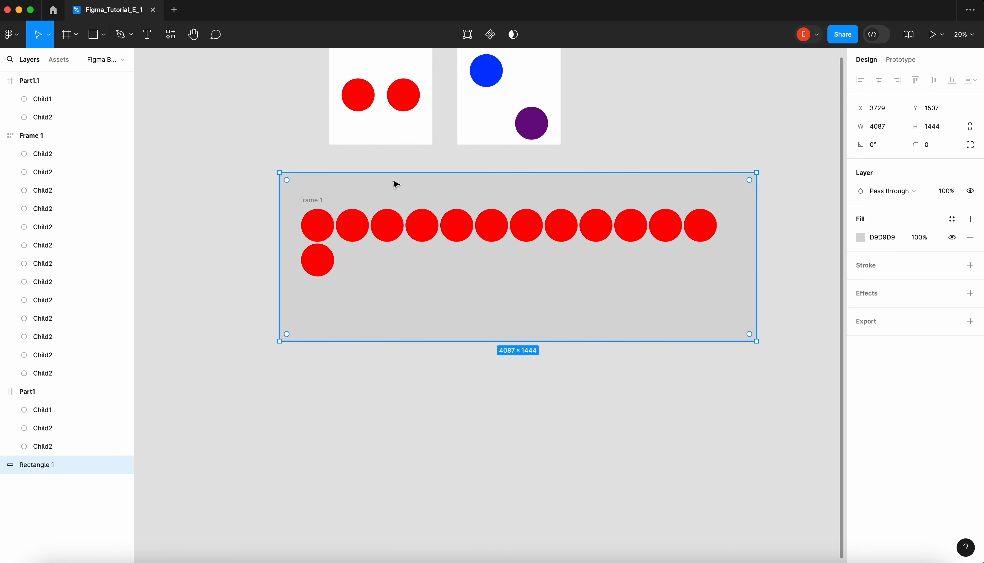
- Narrow the circle frame to a width of about 3687
{"action": "left_click", "coordinate": [317, 201]}
{"action": "left_click_drag", "start_coordinate": [240, 193], "coordinate": [317, 225]}
{"action": "left_click", "coordinate": [267, 203]}
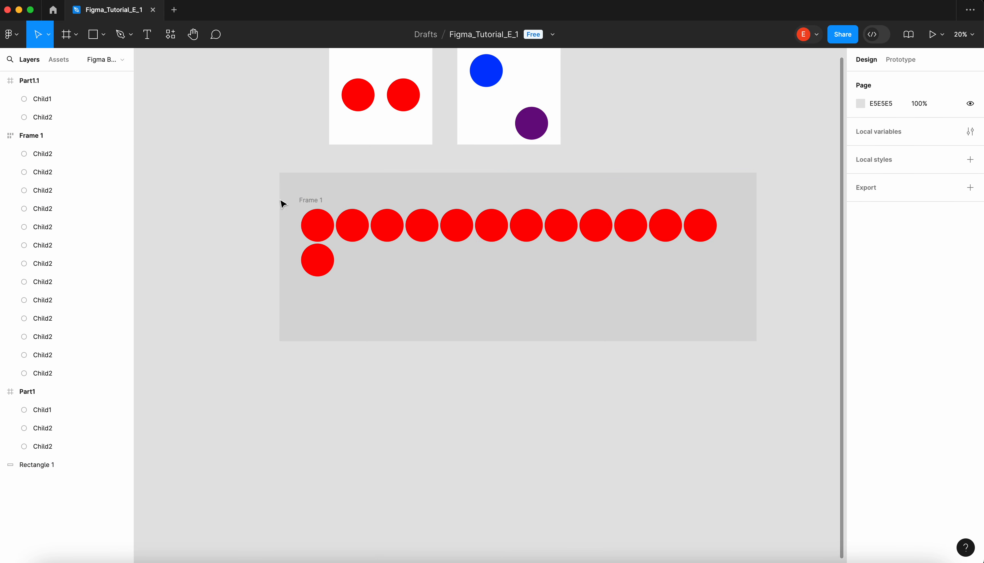
{"action": "left_click", "coordinate": [312, 200]}
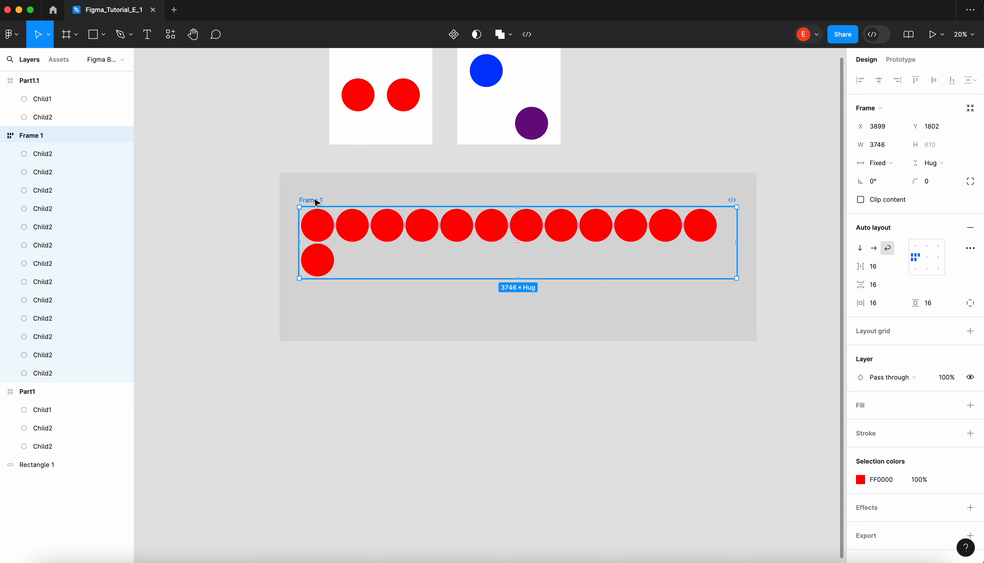
{"action": "mouse_move", "coordinate": [736, 228]}
{"action": "left_mouse_down"}
{"action": "mouse_move", "coordinate": [416, 230]}
{"action": "mouse_move", "coordinate": [806, 230]}
{"action": "mouse_move", "coordinate": [527, 231]}
{"action": "mouse_move", "coordinate": [730, 233]}
{"action": "left_mouse_up"}
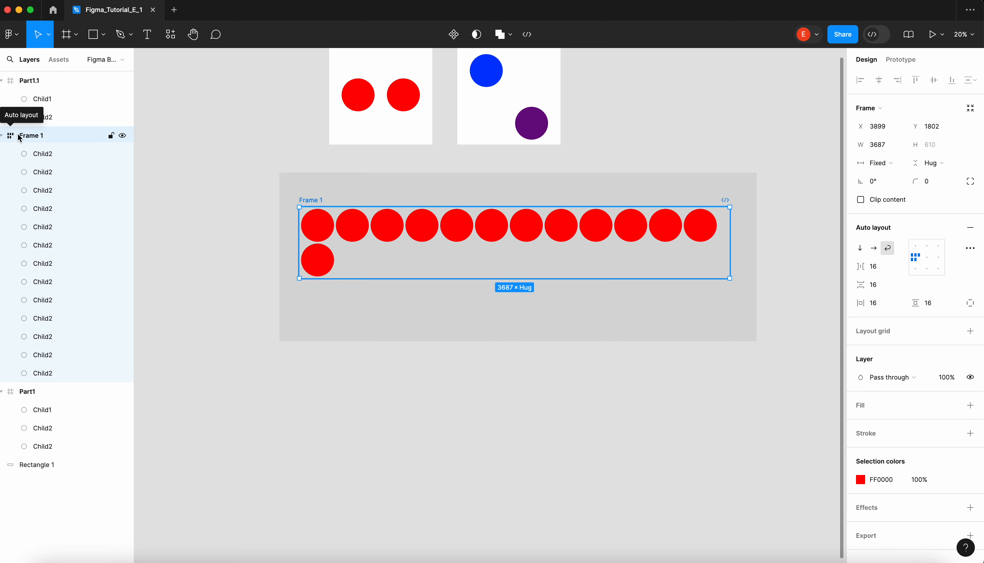
{"action": "left_click", "coordinate": [288, 167]}
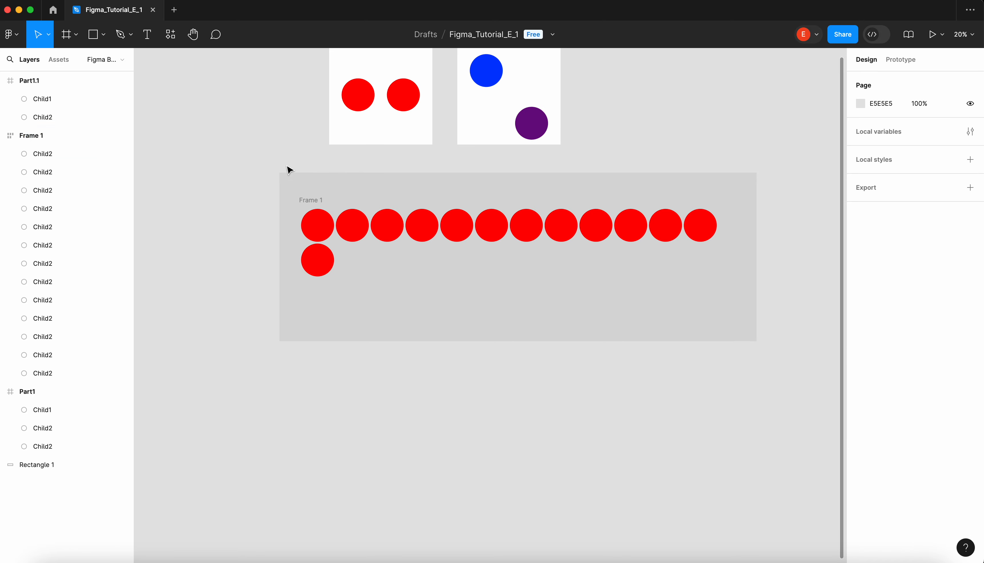
{"action": "left_click", "coordinate": [290, 175]}
{"action": "left_click", "coordinate": [317, 202]}
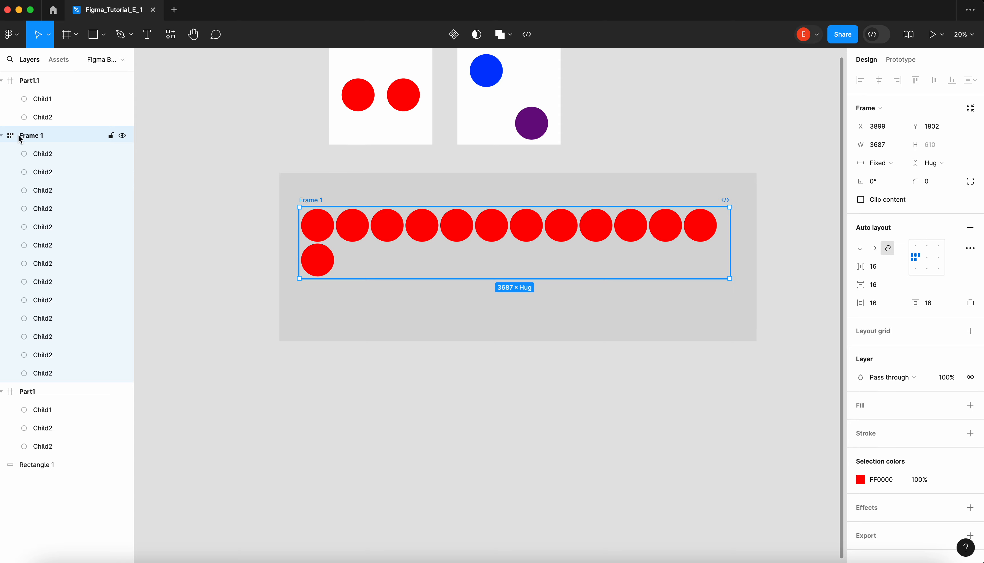
{"action": "left_click", "coordinate": [280, 180]}
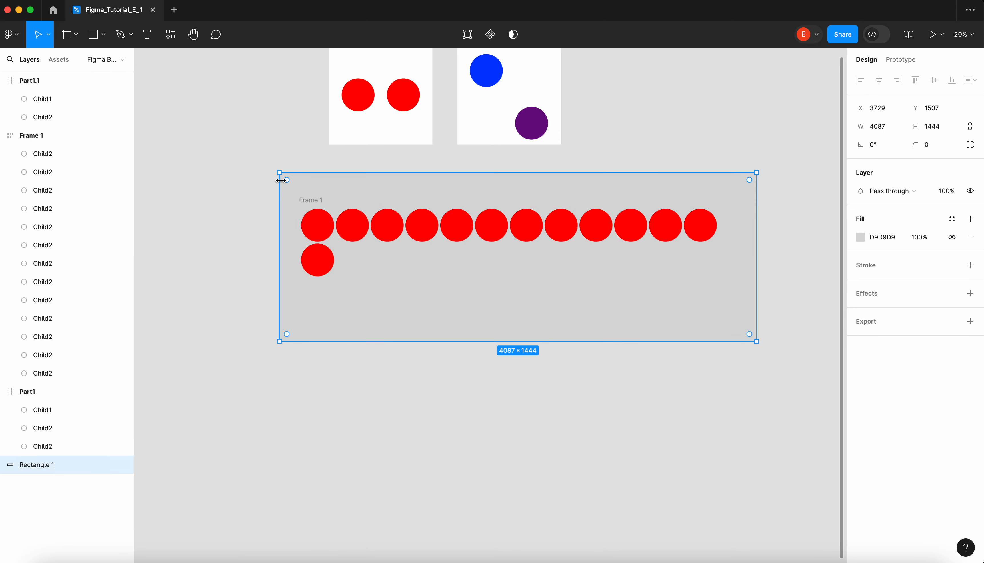
{"action": "left_click", "coordinate": [258, 204]}
{"action": "left_click_drag", "start_coordinate": [233, 182], "coordinate": [622, 369]}
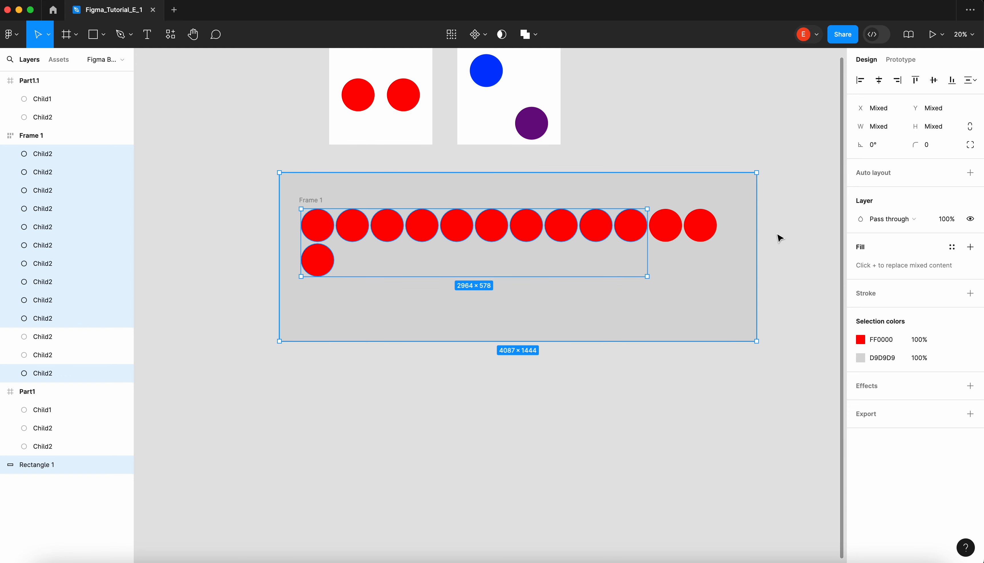
{"action": "left_click", "coordinate": [970, 173]}
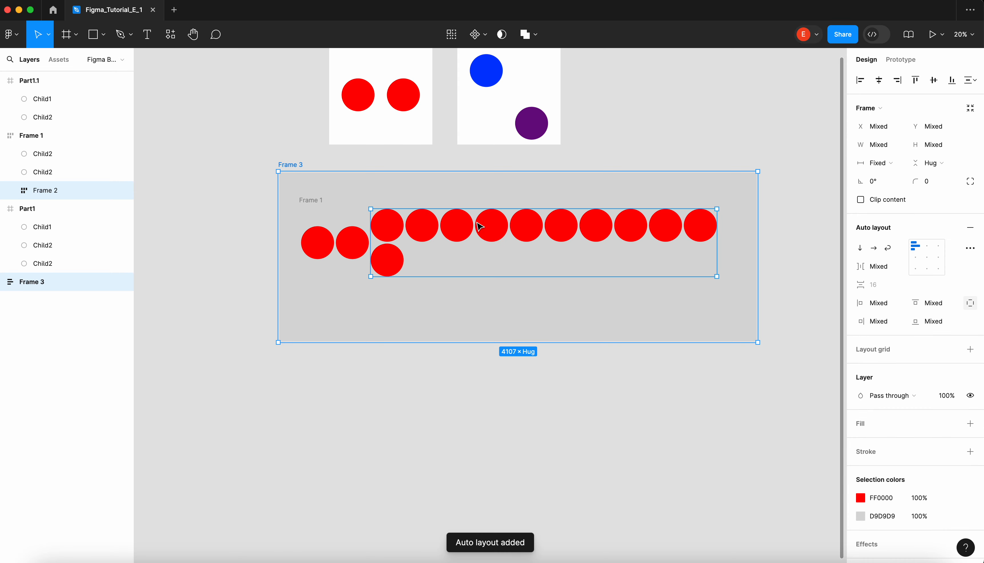
{"action": "key", "text": "super+z"}
{"action": "left_click", "coordinate": [254, 199]}
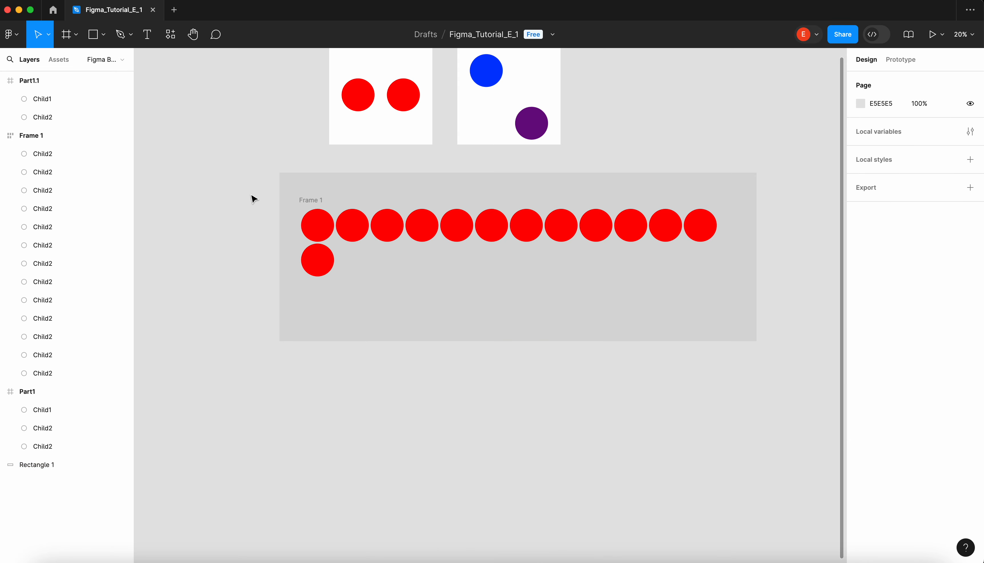
{"action": "left_click_drag", "start_coordinate": [236, 178], "coordinate": [736, 342]}
{"action": "left_click", "coordinate": [748, 370]}
- Wrap the circle frame and the background rectangle together in a new auto layout frame, and select the inner circle frame
{"action": "left_click_drag", "start_coordinate": [786, 368], "coordinate": [259, 167]}
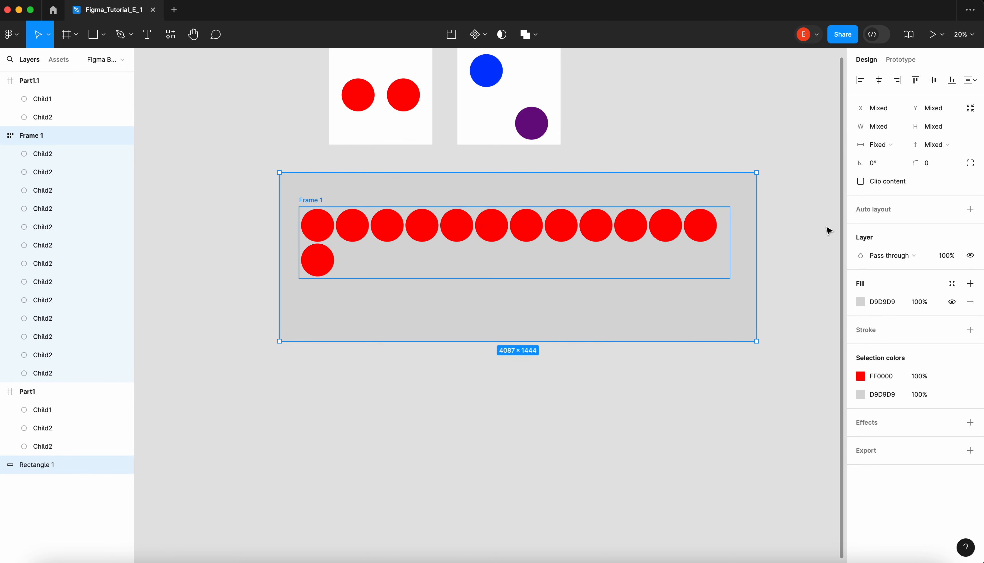
{"action": "left_click", "coordinate": [969, 209]}
{"action": "left_click", "coordinate": [665, 223]}
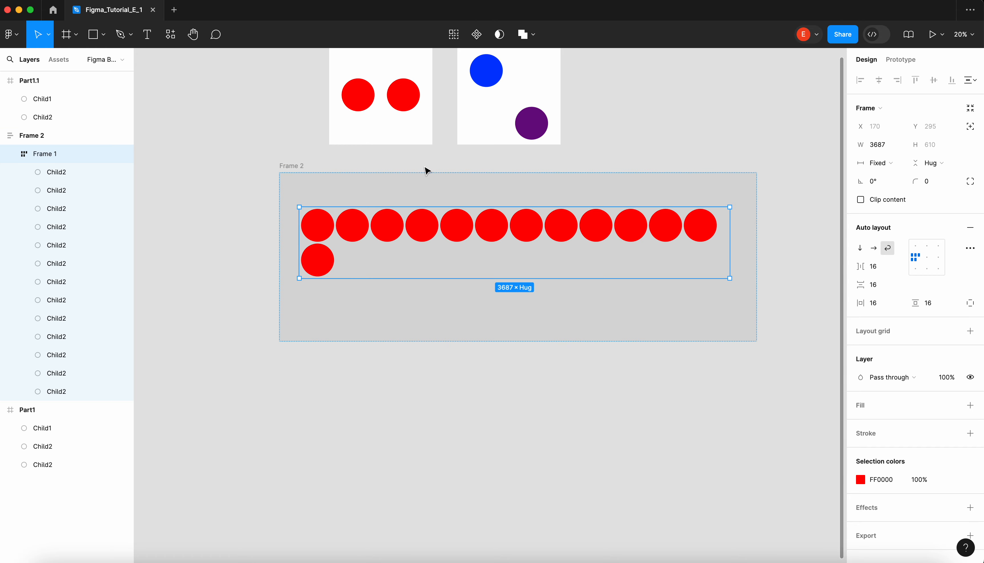
- Try narrowing the inner circle frame inside its container, and undo the change
{"action": "left_click", "coordinate": [342, 167]}
{"action": "left_click", "coordinate": [339, 232]}
{"action": "left_click_drag", "start_coordinate": [730, 225], "coordinate": [545, 230]}
{"action": "key", "text": "super+z"}
- Examine the Fixed width, Hug contents and Fill container resizing options of the inner circle frame
{"action": "left_click", "coordinate": [895, 162]}
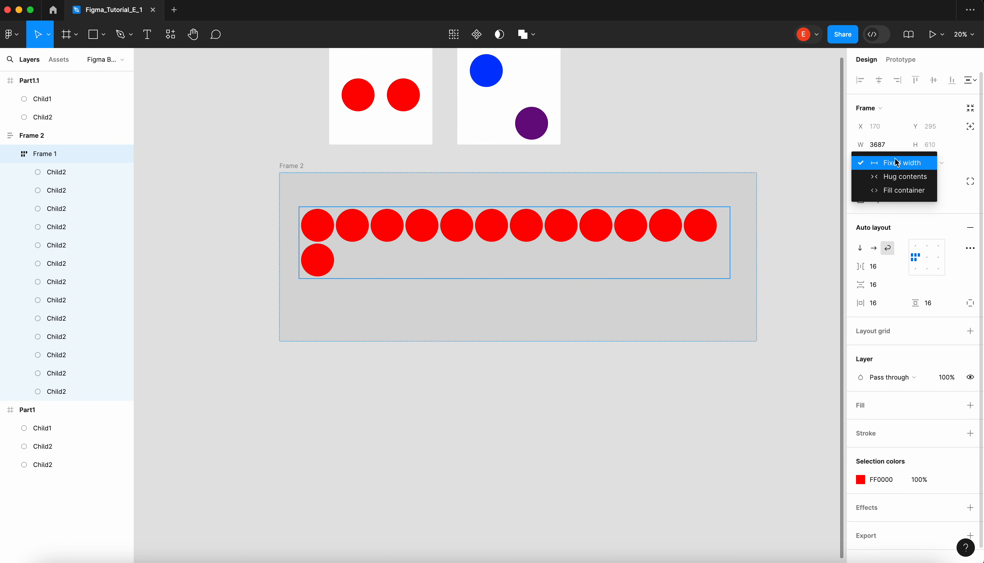
{"action": "left_click", "coordinate": [899, 162]}
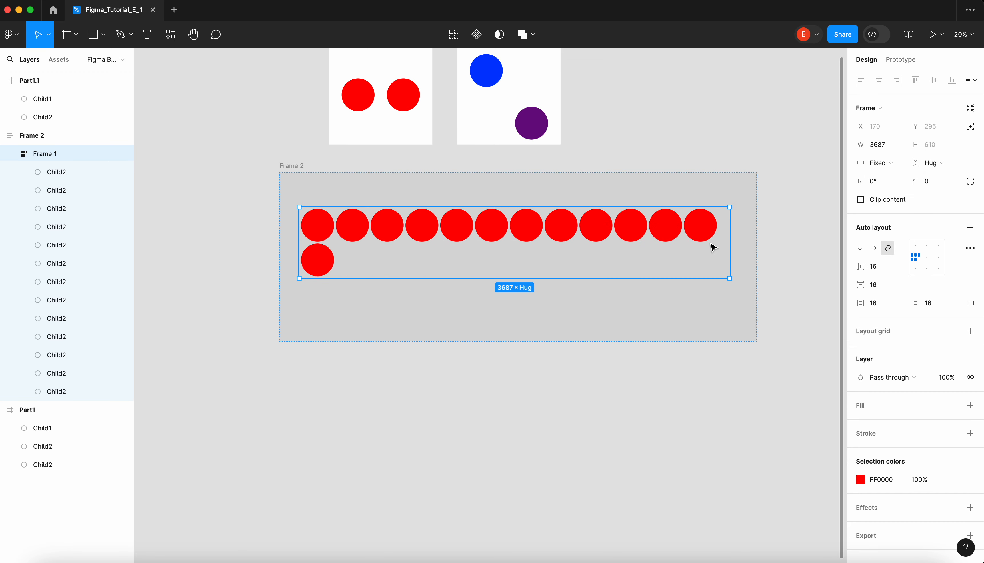
{"action": "mouse_move", "coordinate": [730, 229]}
{"action": "left_mouse_down"}
{"action": "mouse_move", "coordinate": [792, 228]}
{"action": "mouse_move", "coordinate": [565, 234]}
{"action": "mouse_move", "coordinate": [730, 226]}
{"action": "left_mouse_up"}
{"action": "left_click", "coordinate": [883, 163]}
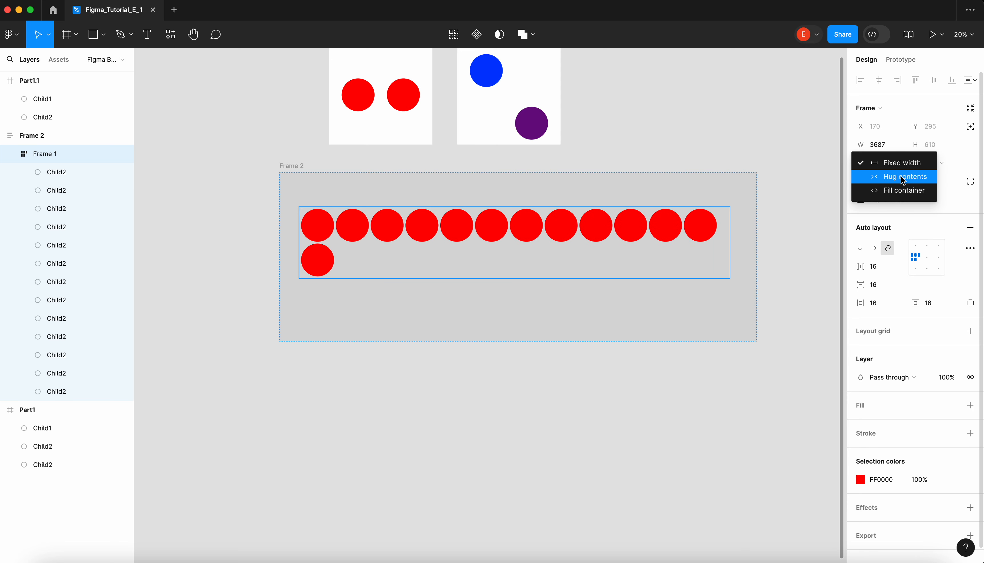
{"action": "left_click", "coordinate": [731, 234]}
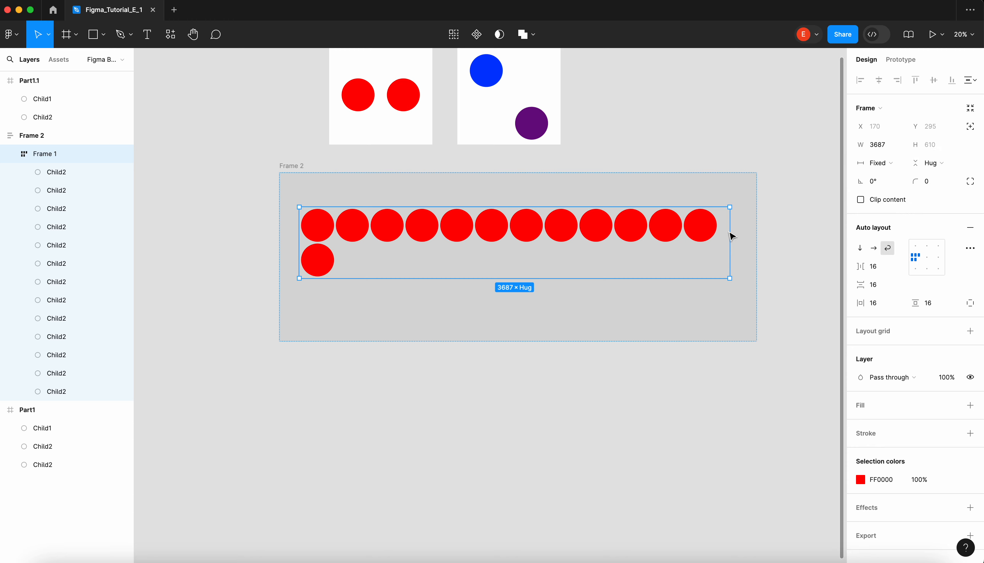
{"action": "left_click", "coordinate": [878, 162]}
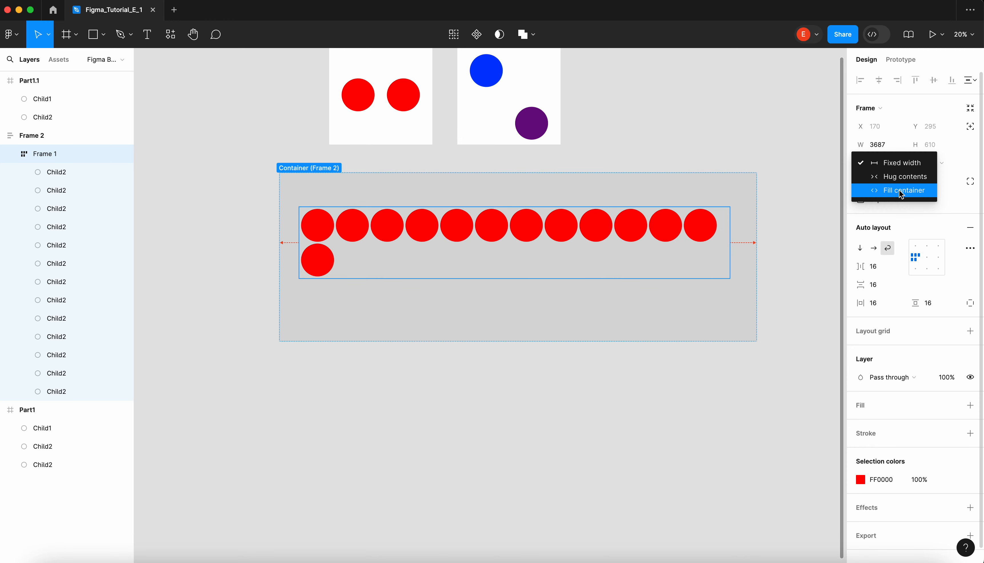
{"action": "left_click", "coordinate": [738, 158]}
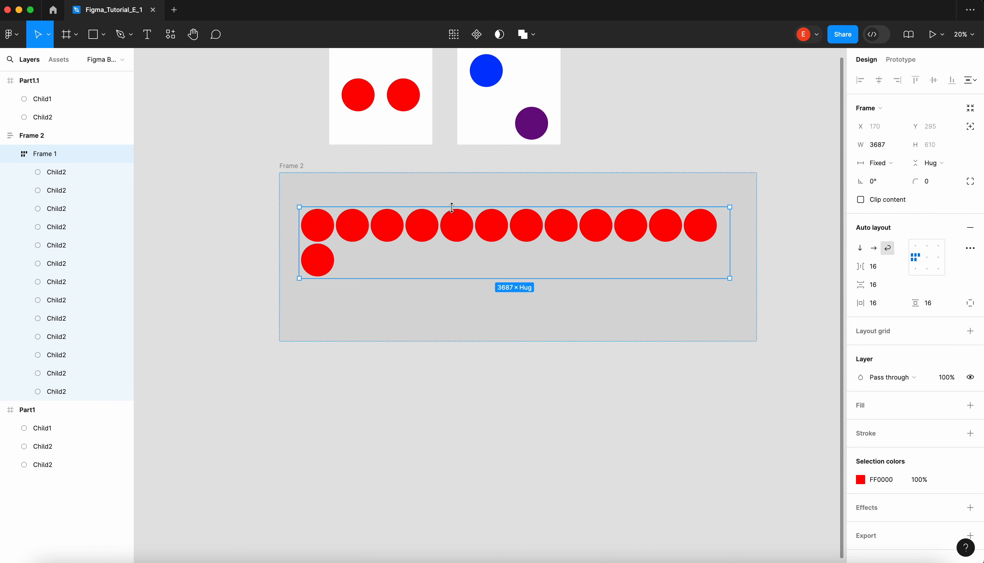
{"action": "left_click", "coordinate": [360, 167]}
{"action": "left_click", "coordinate": [367, 223]}
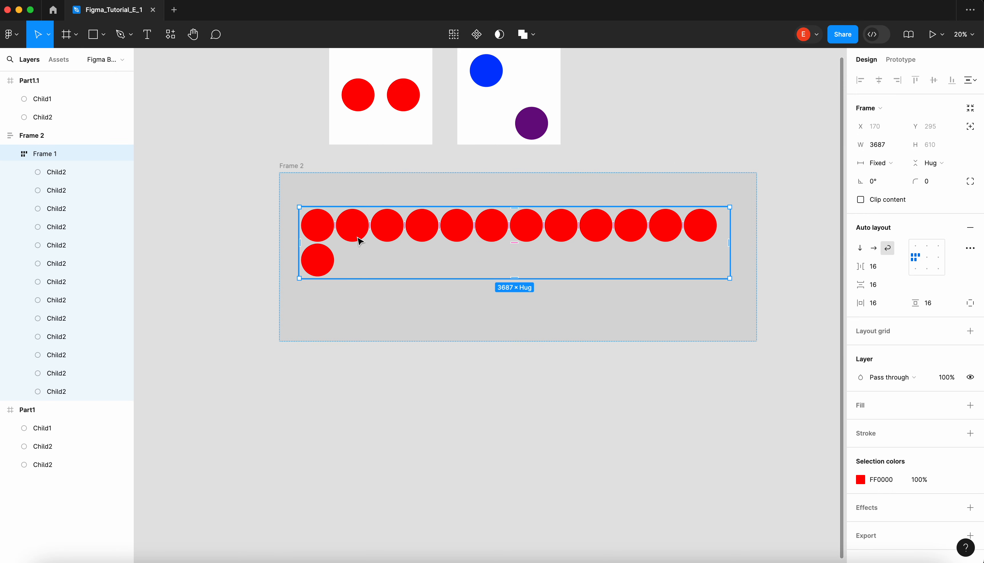
- Set the inner circle frame's horizontal resizing to Fill container, and narrow the outer frame to about 3989
{"action": "left_click", "coordinate": [304, 166]}
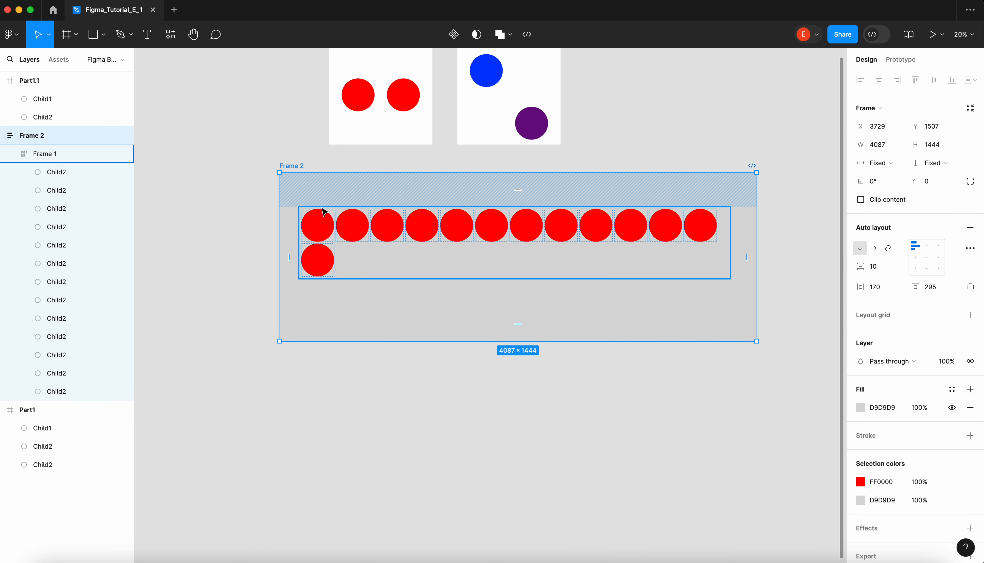
{"action": "left_click", "coordinate": [344, 224]}
{"action": "left_click", "coordinate": [879, 163]}
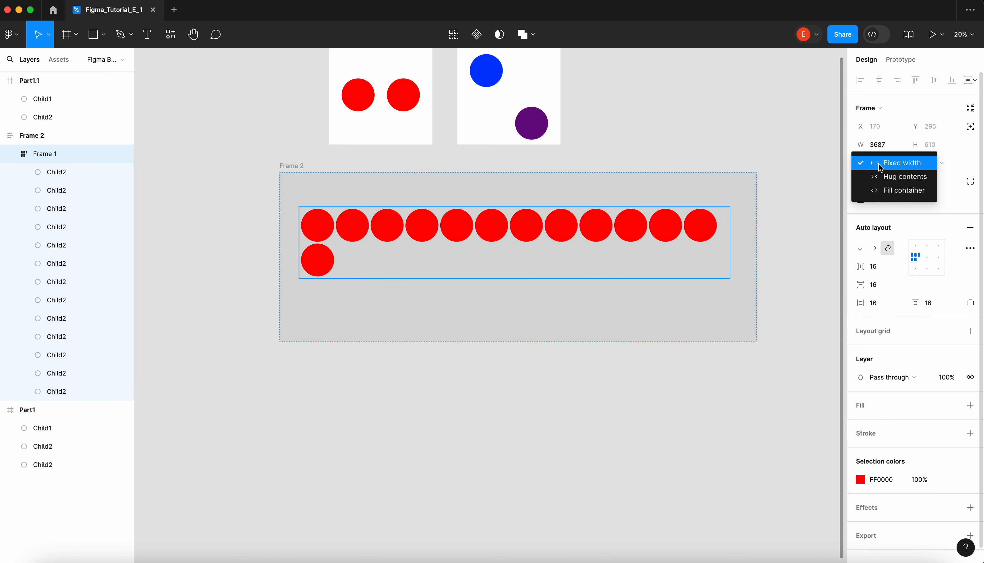
{"action": "left_click", "coordinate": [903, 191]}
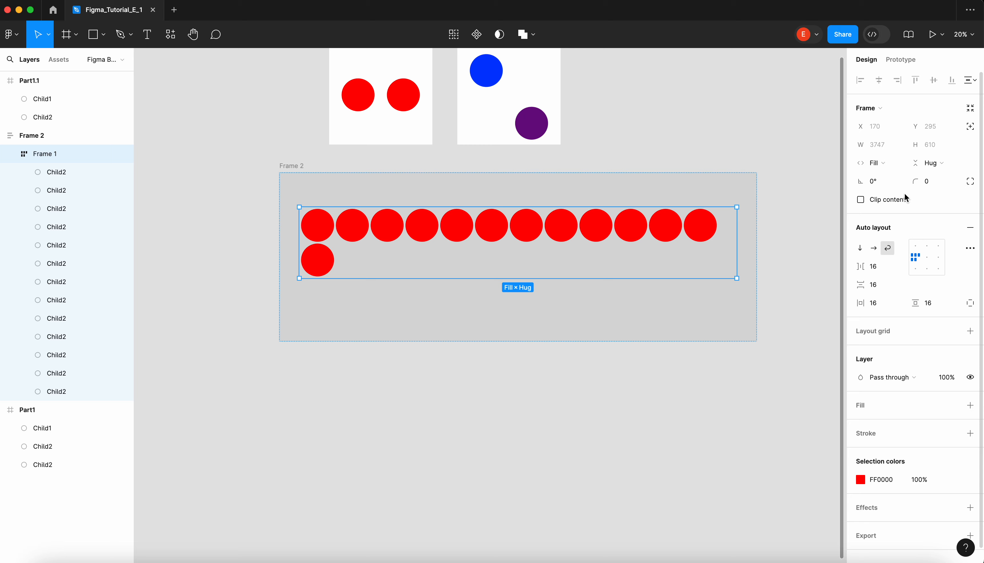
{"action": "left_click", "coordinate": [293, 171]}
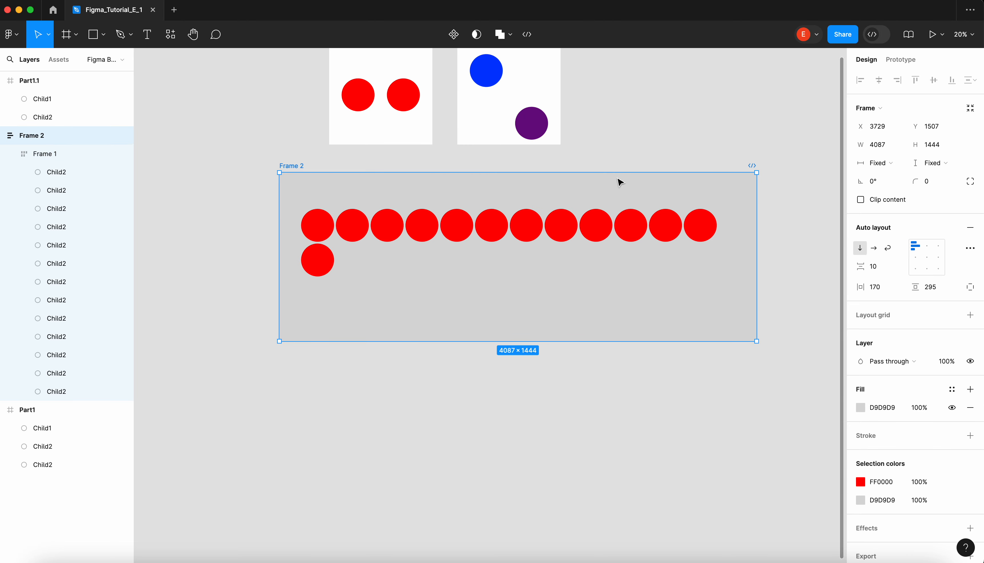
{"action": "left_click_drag", "start_coordinate": [748, 193], "coordinate": [746, 245]}
- Set the inner circle frame's horizontal resizing to Fixed width
{"action": "left_click", "coordinate": [723, 208]}
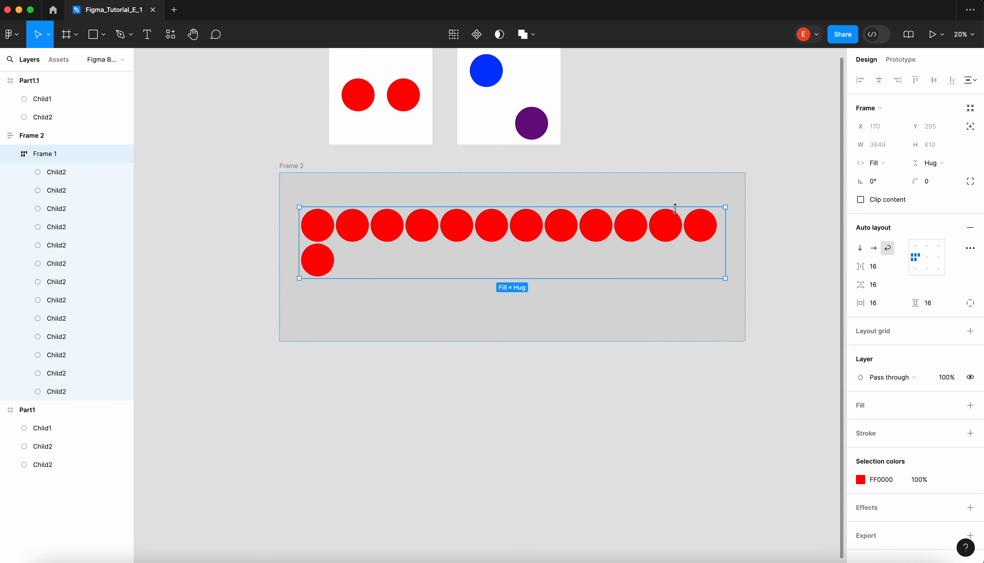
{"action": "left_click", "coordinate": [886, 164]}
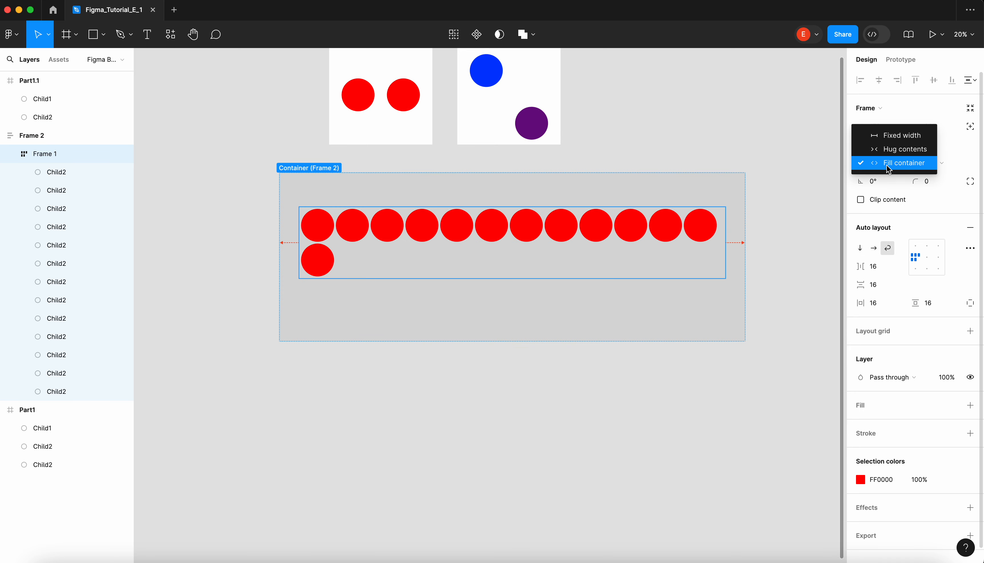
{"action": "left_click", "coordinate": [901, 136]}
- Narrow the outer frame until its edge cuts through the fifth circle, and select the inner circle frame
{"action": "left_click", "coordinate": [297, 169]}
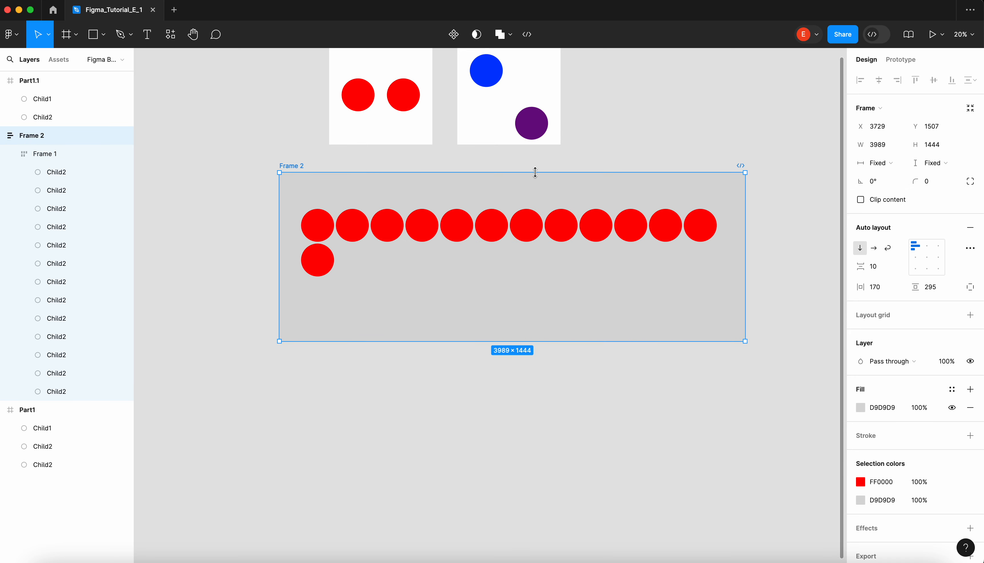
{"action": "left_click_drag", "start_coordinate": [754, 207], "coordinate": [465, 220]}
{"action": "left_click", "coordinate": [689, 228]}
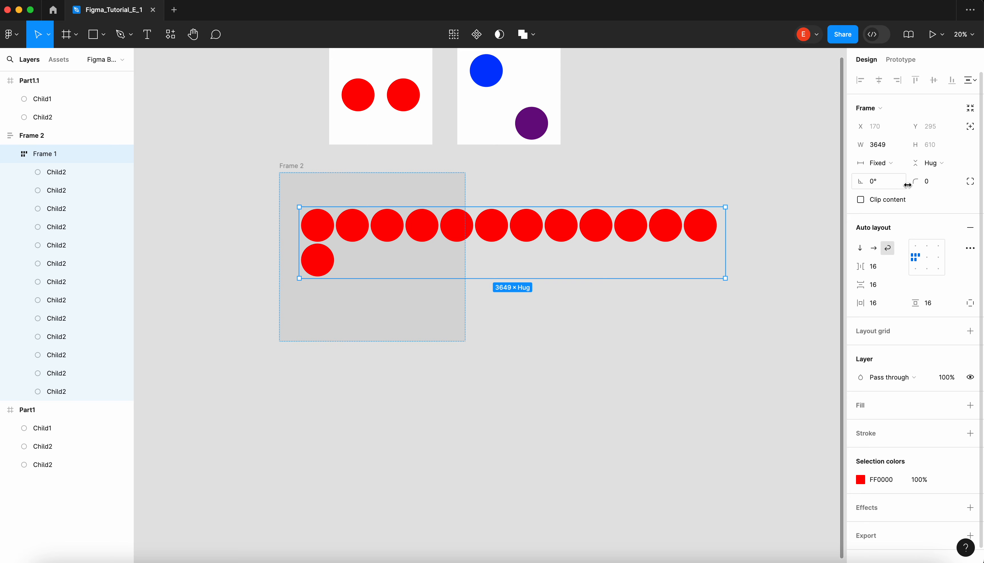
- Set the inner circle frame's horizontal resizing to Hug contents
{"action": "left_click", "coordinate": [892, 164]}
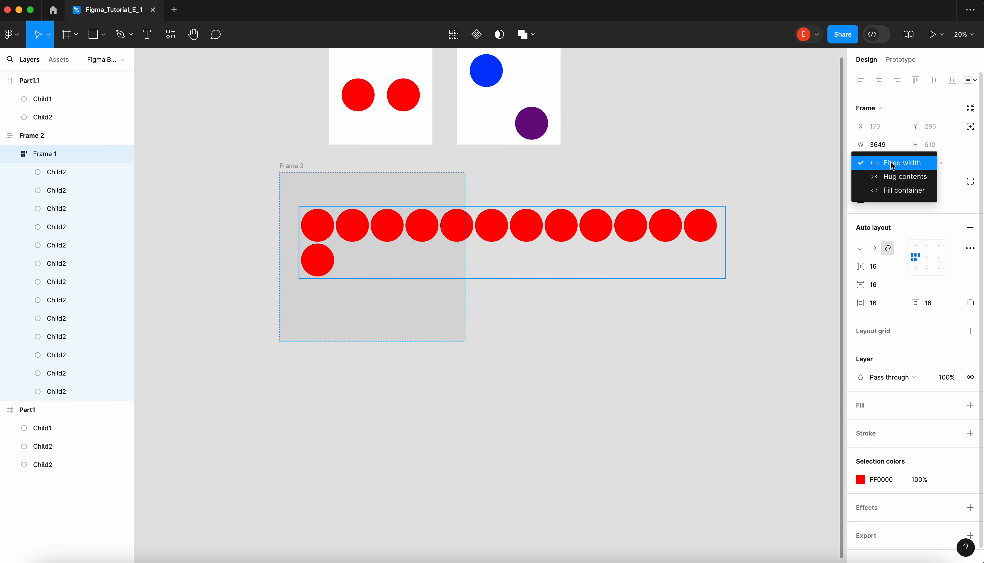
{"action": "left_click", "coordinate": [834, 173]}
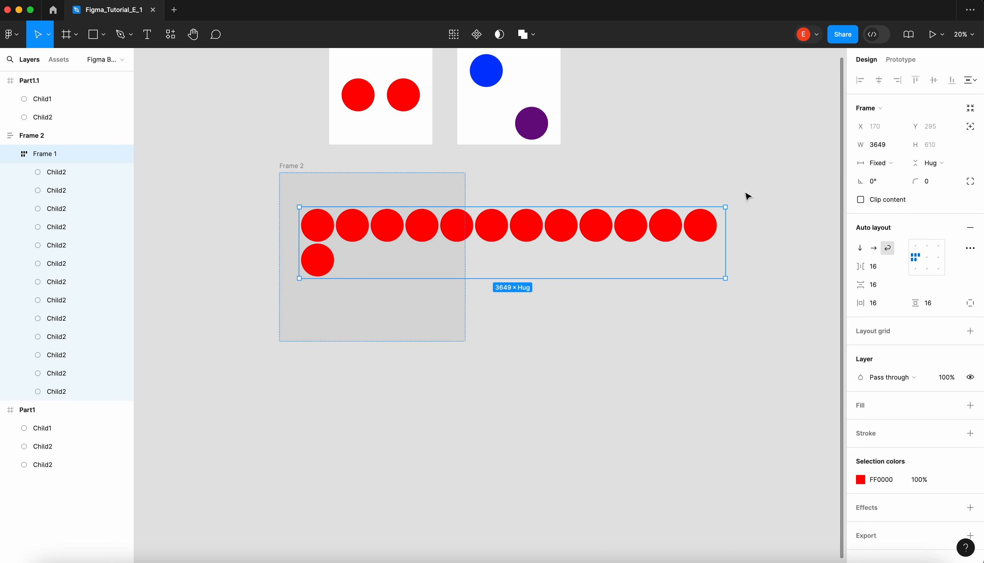
{"action": "left_click", "coordinate": [882, 163]}
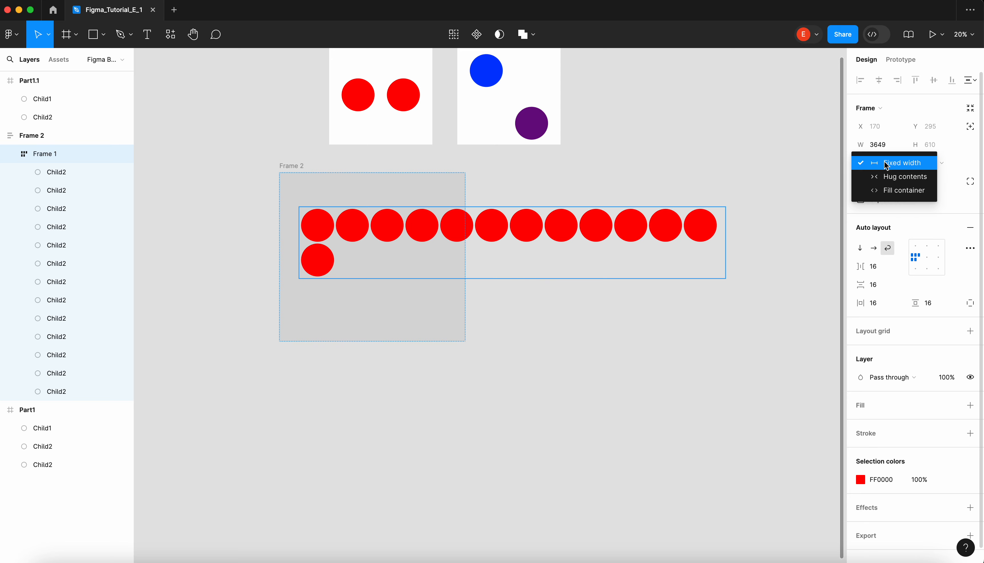
{"action": "left_click", "coordinate": [920, 179]}
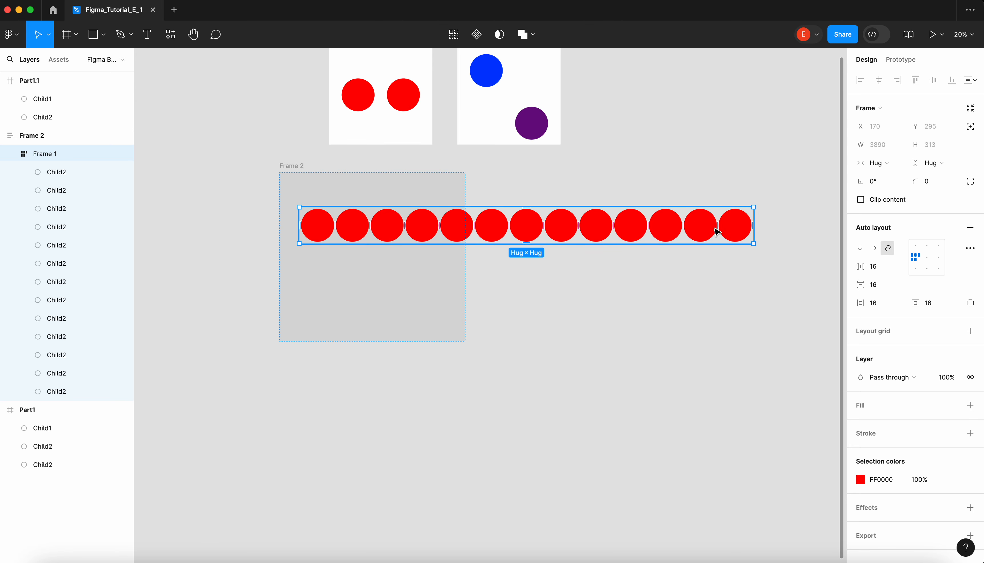
- Change the horizontal resizing of the inner circle frame to Fill container within the outer frame
{"action": "left_click", "coordinate": [300, 166]}
{"action": "left_click", "coordinate": [581, 217]}
{"action": "left_click", "coordinate": [293, 167]}
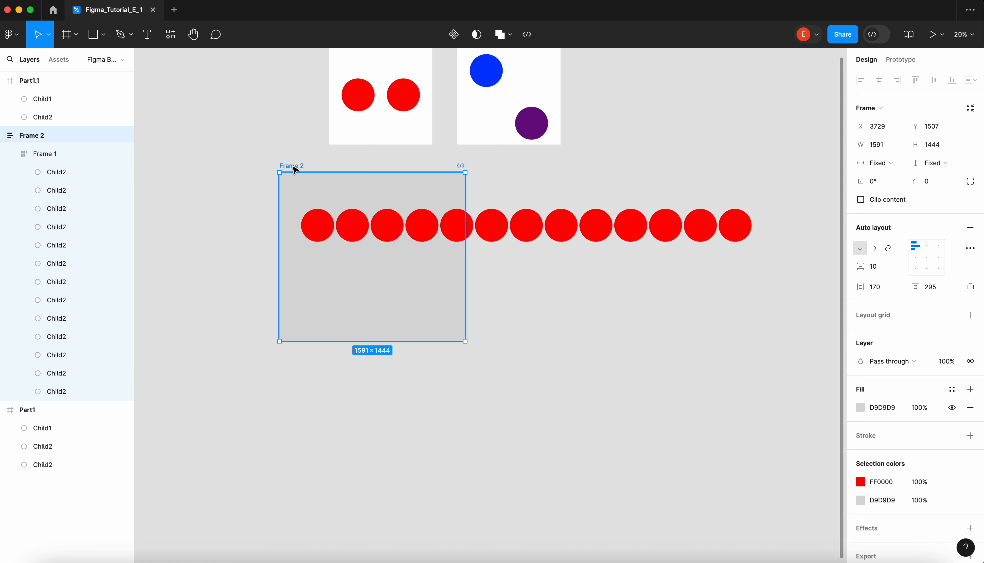
{"action": "left_click", "coordinate": [676, 209]}
{"action": "left_click", "coordinate": [871, 165]}
{"action": "left_click", "coordinate": [874, 177]}
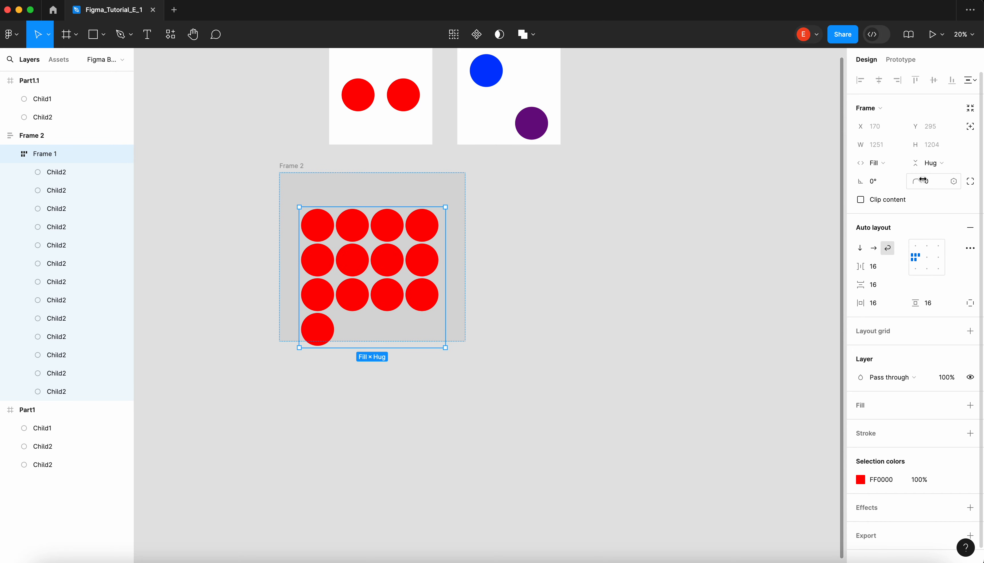
- Set the inner circle frame's vertical resizing to Fill container
{"action": "left_click", "coordinate": [297, 167]}
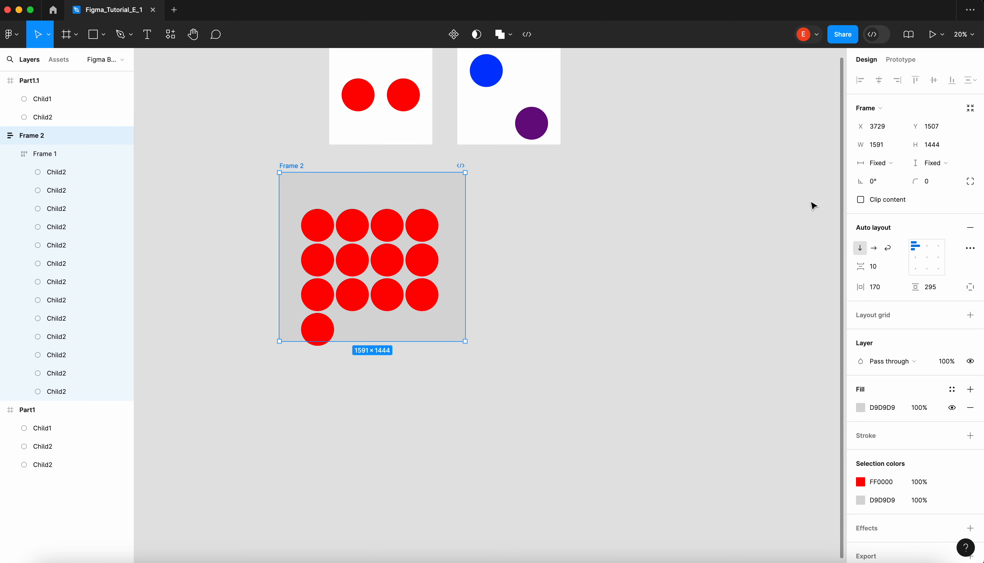
{"action": "key", "text": "Return"}
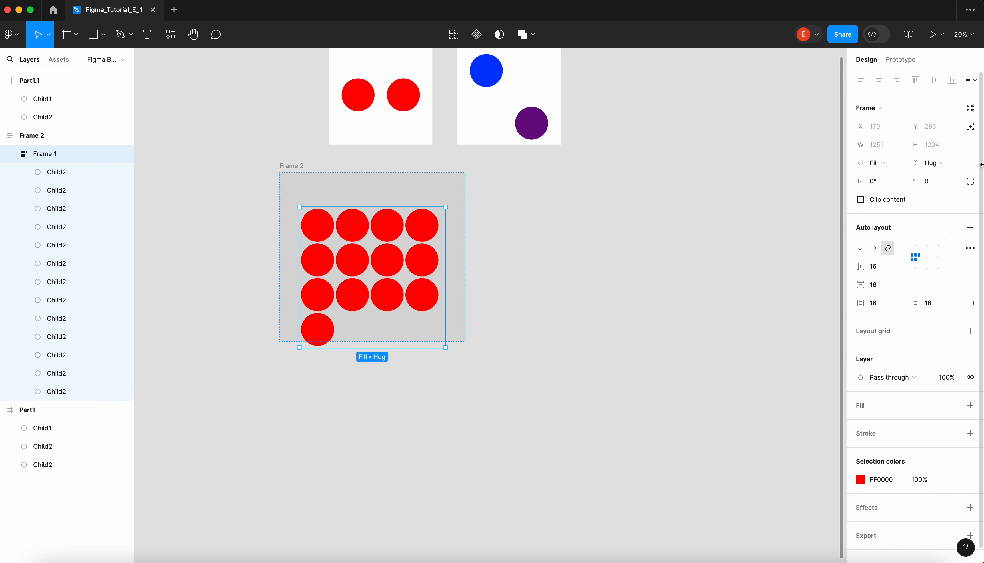
{"action": "left_click", "coordinate": [929, 165]}
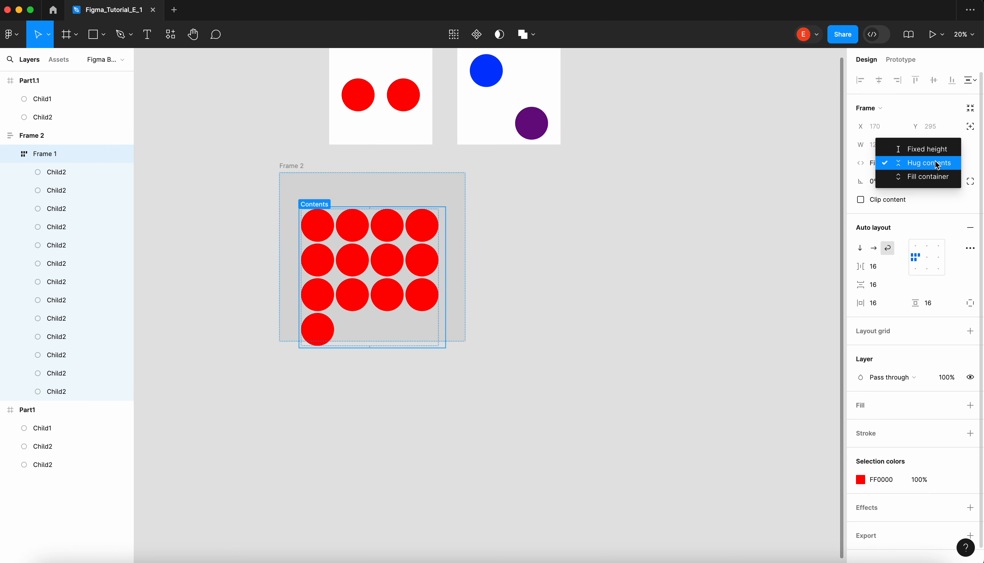
{"action": "left_click", "coordinate": [929, 177]}
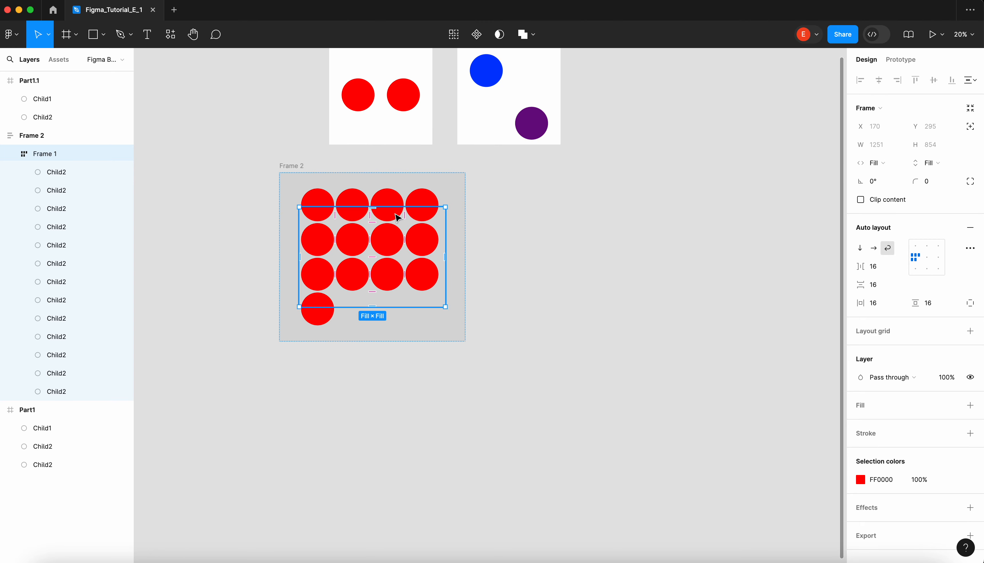
- Increase the outer frame's height to about 1635 and set its horizontal and vertical padding to 16
{"action": "left_click", "coordinate": [295, 166]}
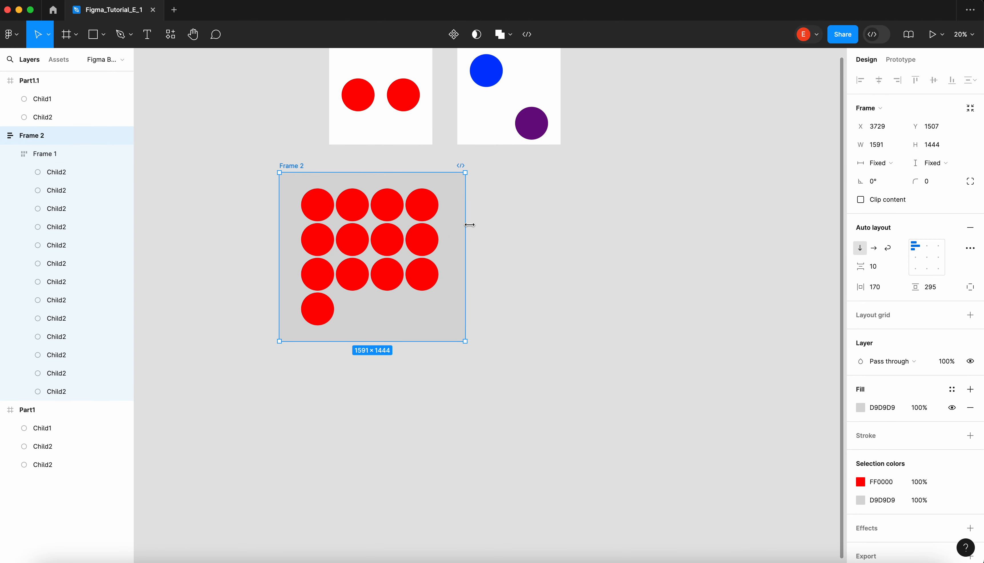
{"action": "left_click_drag", "start_coordinate": [415, 341], "coordinate": [405, 363]}
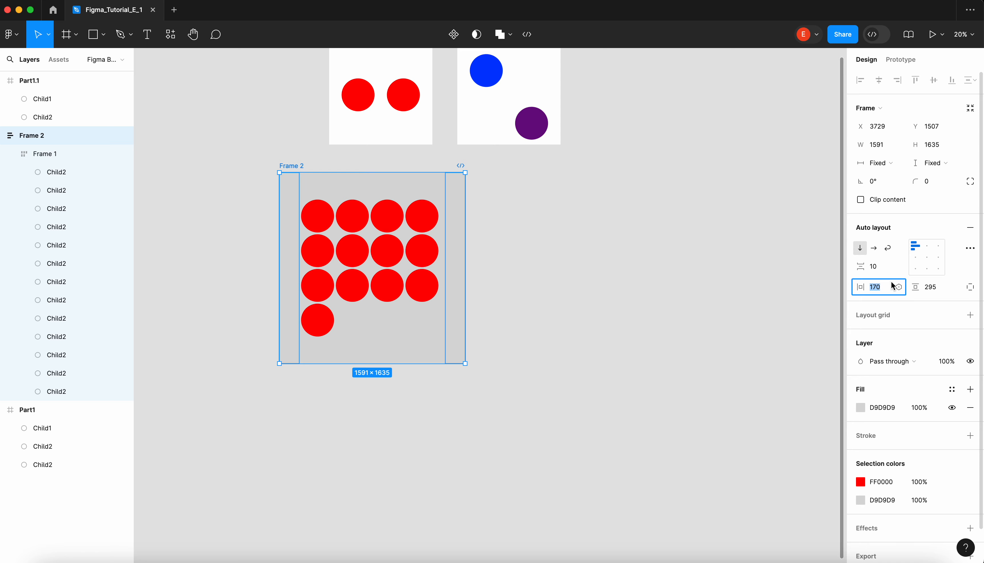
{"action": "type", "text": "16"}
{"action": "key", "text": "Return"}
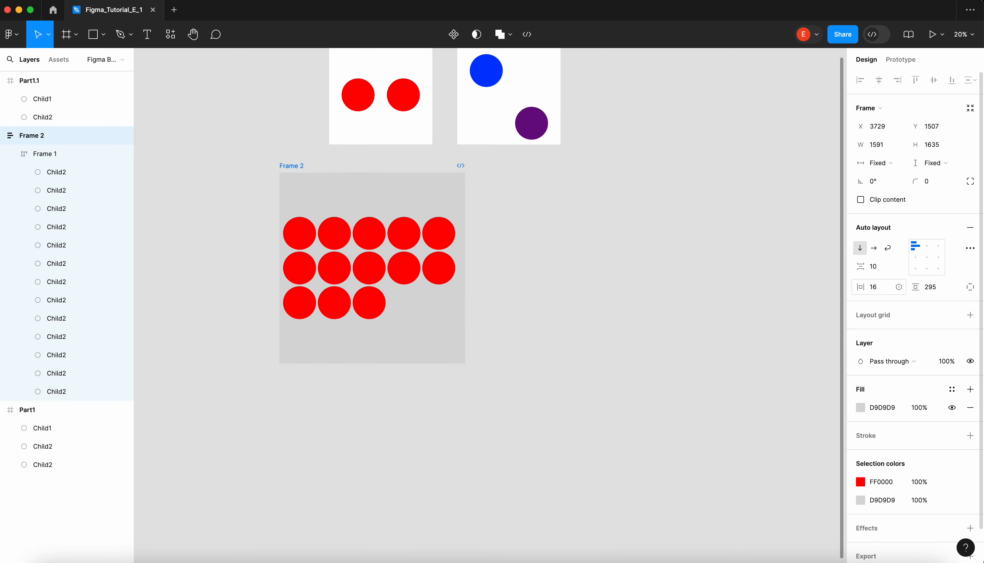
{"action": "left_click", "coordinate": [939, 292]}
{"action": "type", "text": "16"}
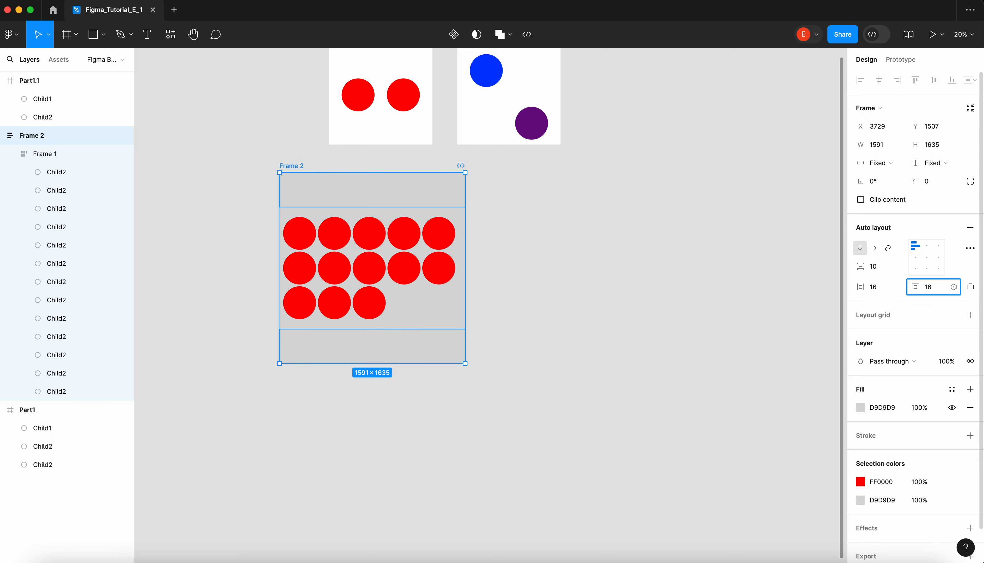
{"action": "key", "text": "Return"}
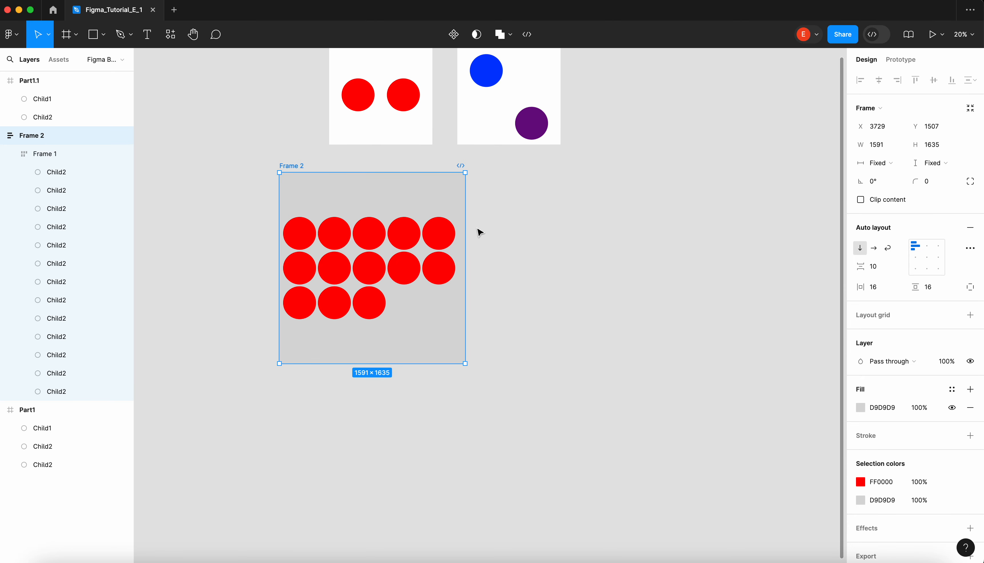
- Narrow the outer frame to about 744 and select the inner circle frame
{"action": "left_click_drag", "start_coordinate": [465, 209], "coordinate": [366, 236]}
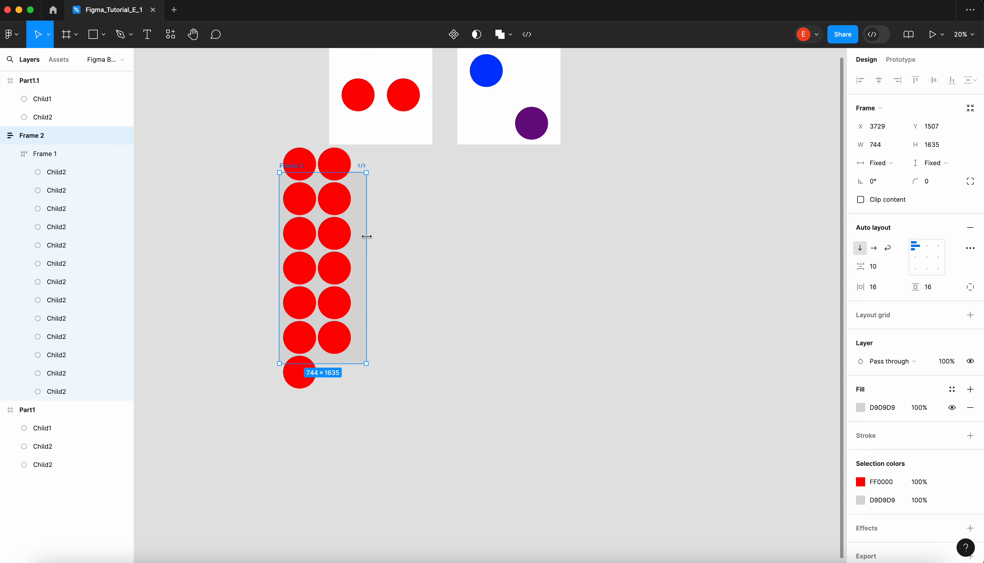
{"action": "left_click", "coordinate": [347, 192]}
{"action": "left_click", "coordinate": [347, 193]}
{"action": "left_click", "coordinate": [398, 169]}
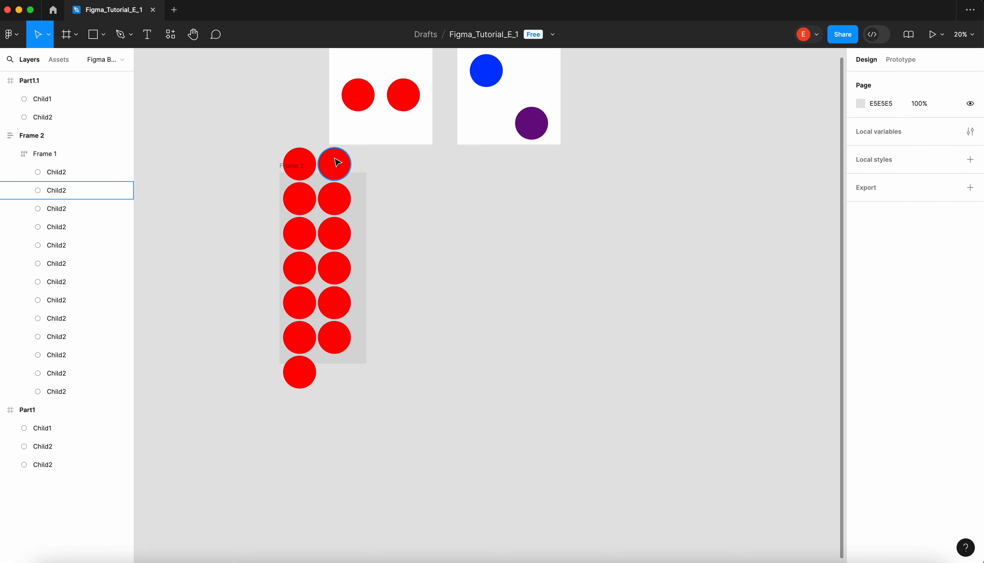
{"action": "left_click", "coordinate": [363, 180]}
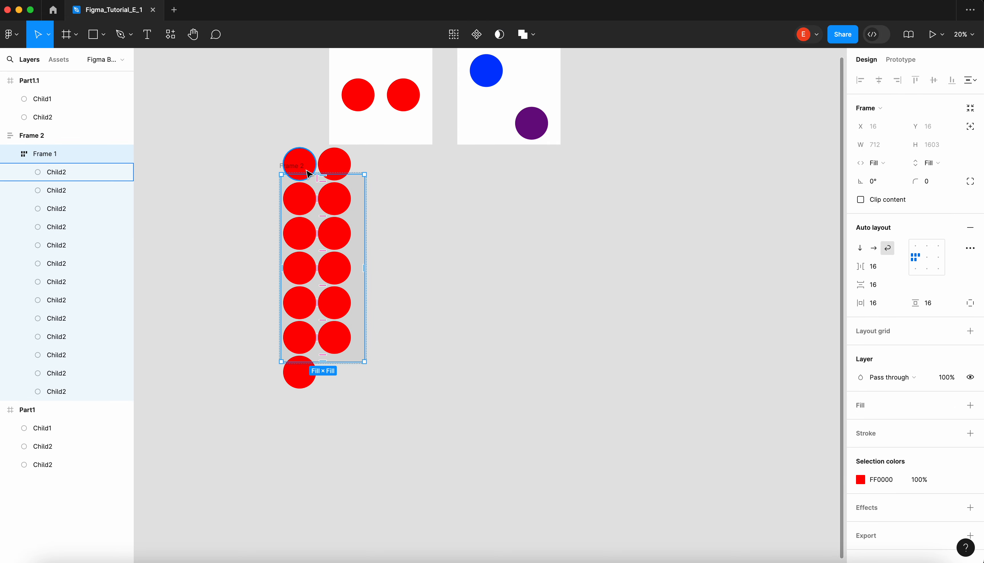
- Examine the width and height resizing options of the first circle in the inner frame
{"action": "left_click", "coordinate": [299, 162]}
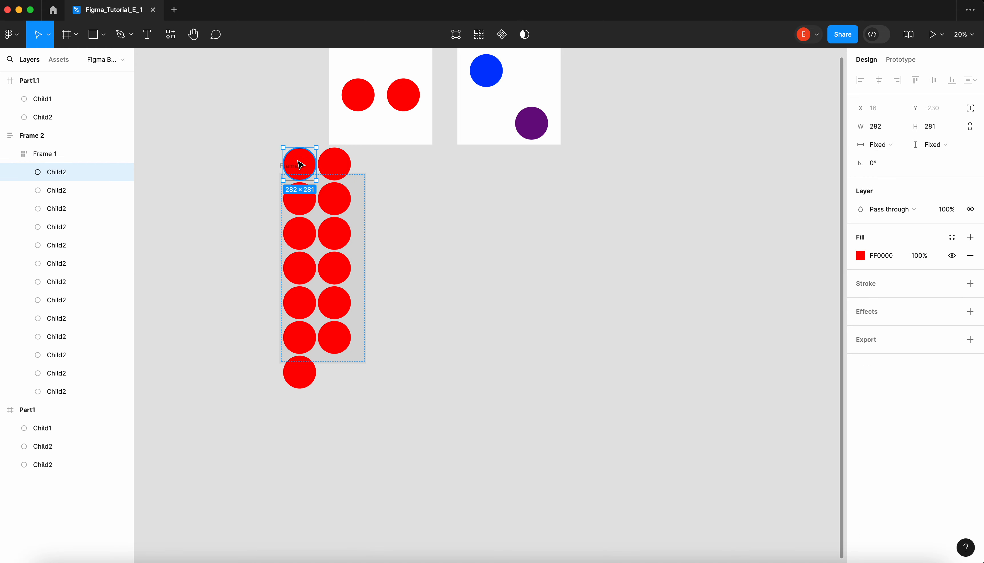
{"action": "scroll", "coordinate": [300, 165], "scroll_direction": "up", "scroll_amount": 3}
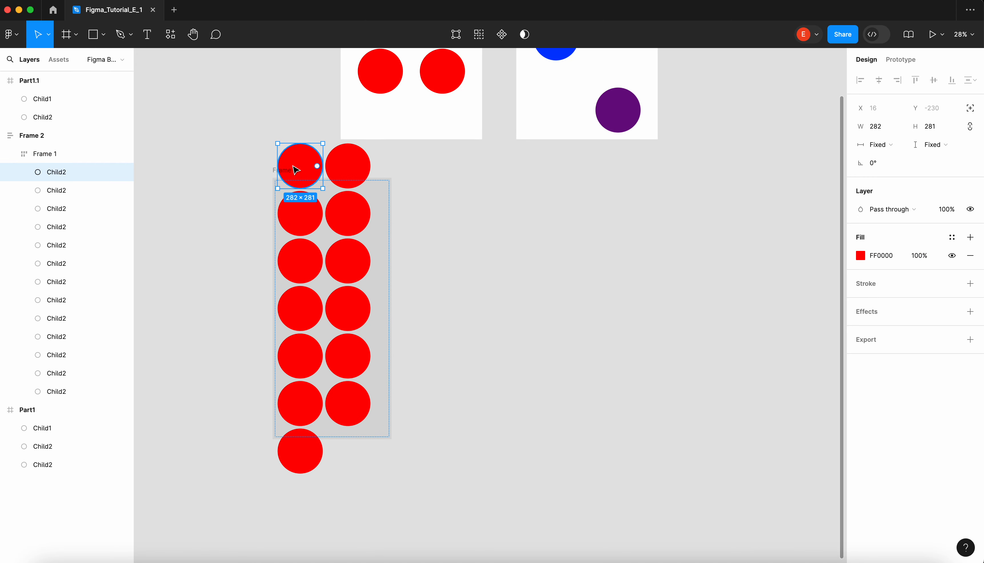
{"action": "left_click", "coordinate": [889, 146]}
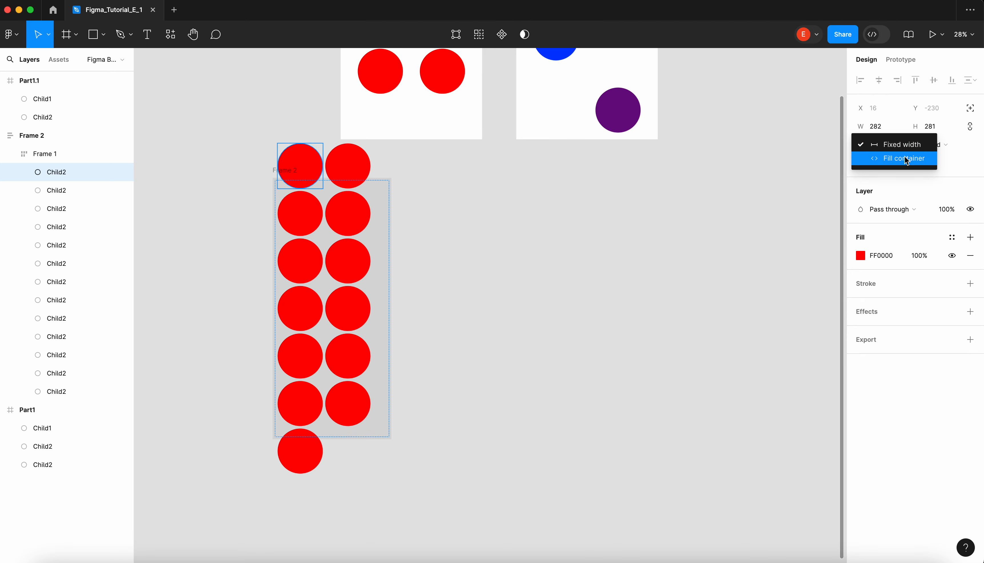
{"action": "left_click", "coordinate": [654, 237]}
{"action": "left_click", "coordinate": [935, 147]}
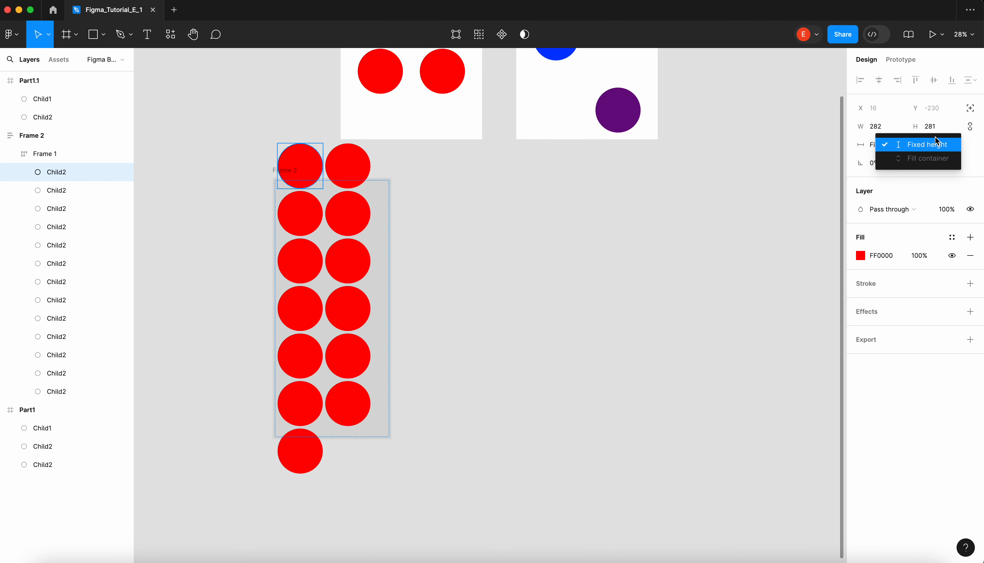
{"action": "left_click", "coordinate": [455, 200]}
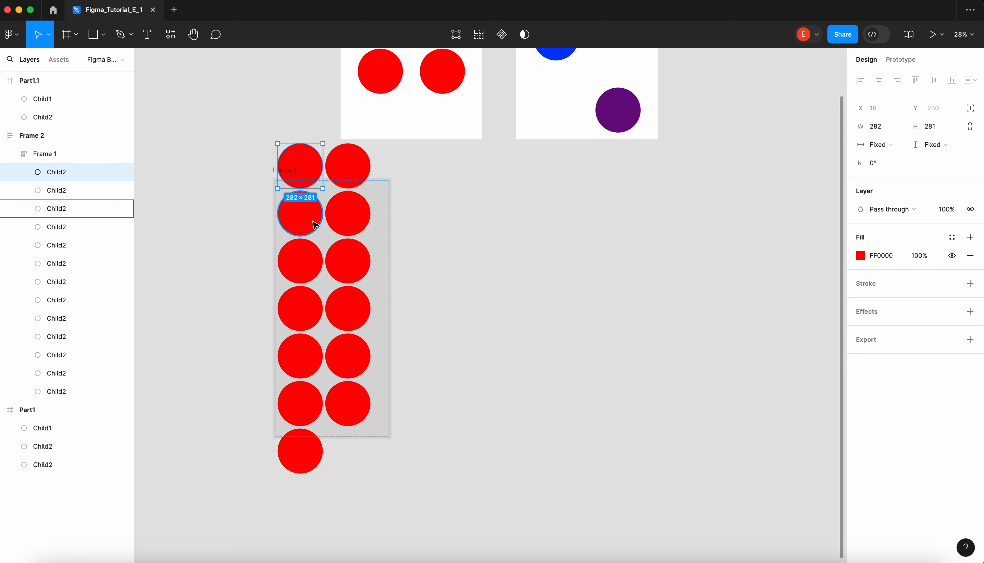
- Reselect the first circle and try to select its matching layers
{"action": "left_click", "coordinate": [446, 264]}
{"action": "left_click", "coordinate": [317, 160]}
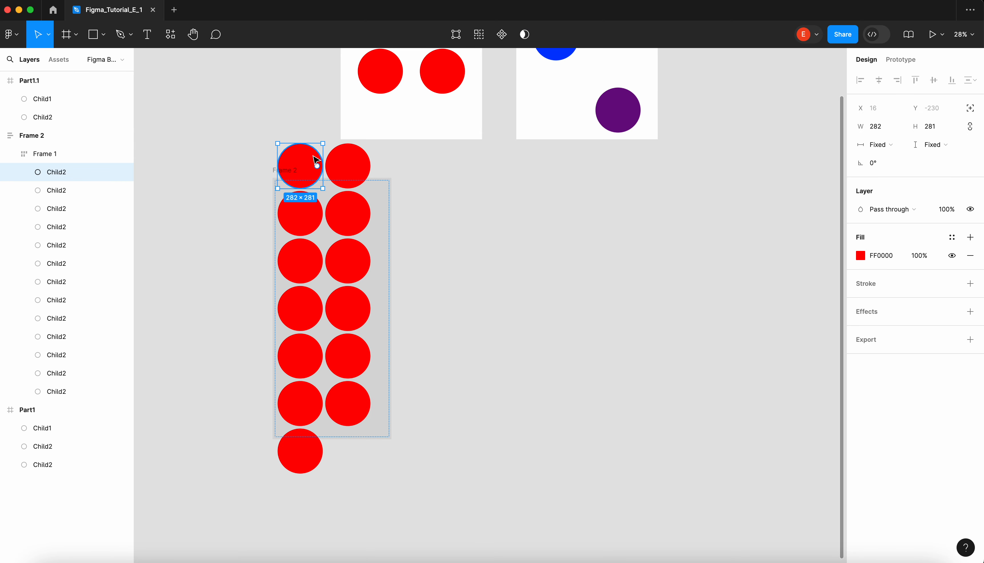
{"action": "left_click", "coordinate": [426, 173]}
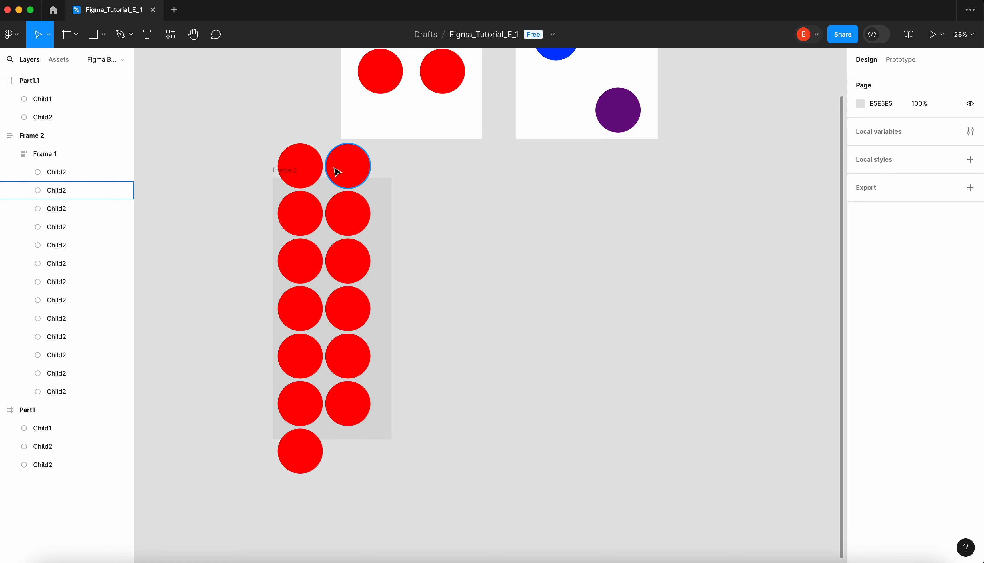
{"action": "left_click", "coordinate": [315, 166]}
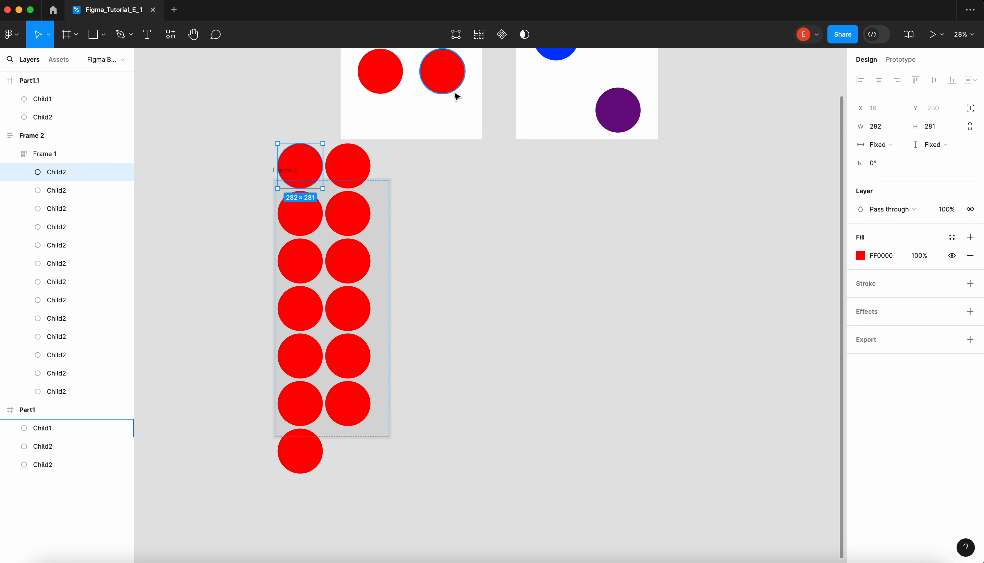
{"action": "left_click", "coordinate": [482, 41]}
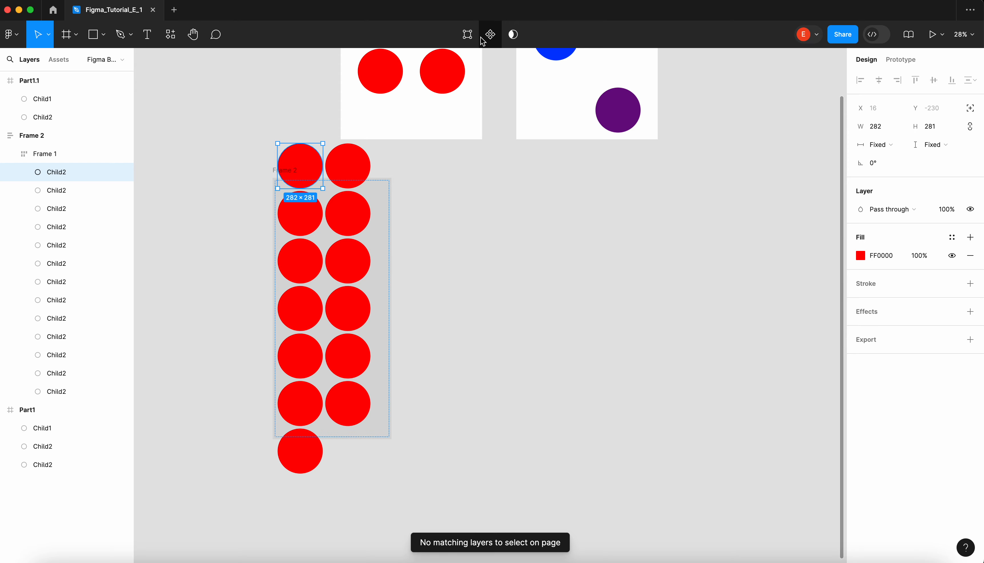
- Select all thirteen circles in the inner frame and set both their horizontal and vertical resizing to Fill container
{"action": "left_click", "coordinate": [487, 191]}
{"action": "scroll", "coordinate": [487, 191], "scroll_direction": "down", "scroll_amount": 3}
{"action": "scroll", "coordinate": [487, 191], "scroll_direction": "up", "scroll_amount": 3}
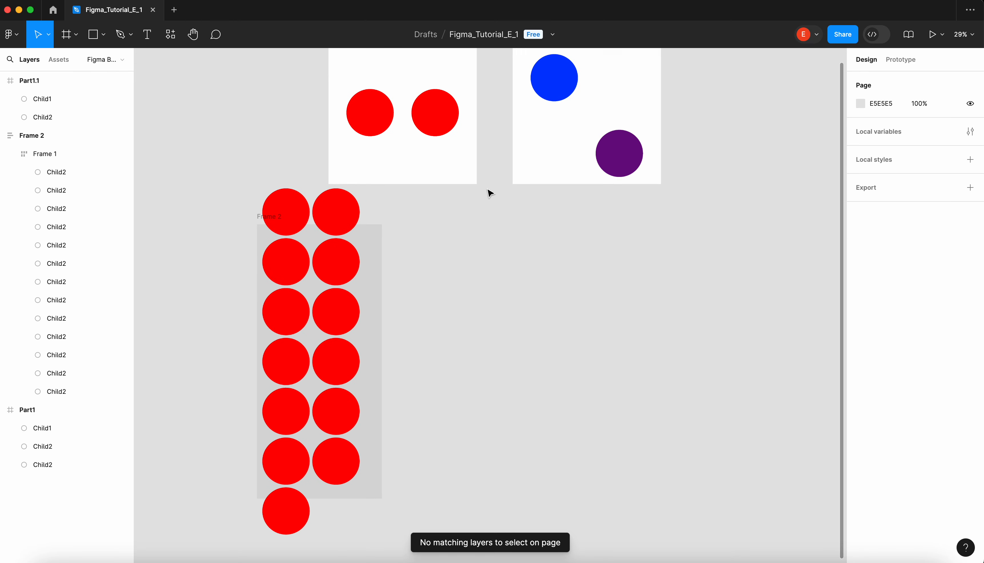
{"action": "left_click", "coordinate": [273, 215]}
{"action": "left_click", "coordinate": [346, 219], "text": "shift"}
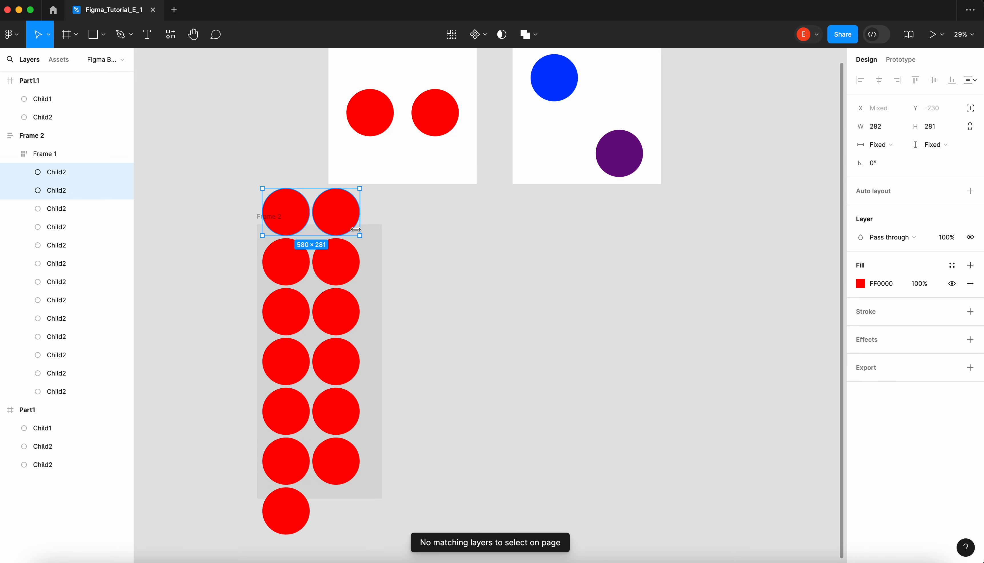
{"action": "left_click", "coordinate": [334, 266], "text": "shift"}
{"action": "left_click", "coordinate": [285, 263], "text": "shift"}
{"action": "left_click", "coordinate": [289, 310], "text": "shift"}
{"action": "left_click", "coordinate": [333, 318], "text": "shift"}
{"action": "left_click", "coordinate": [343, 395], "text": "shift"}
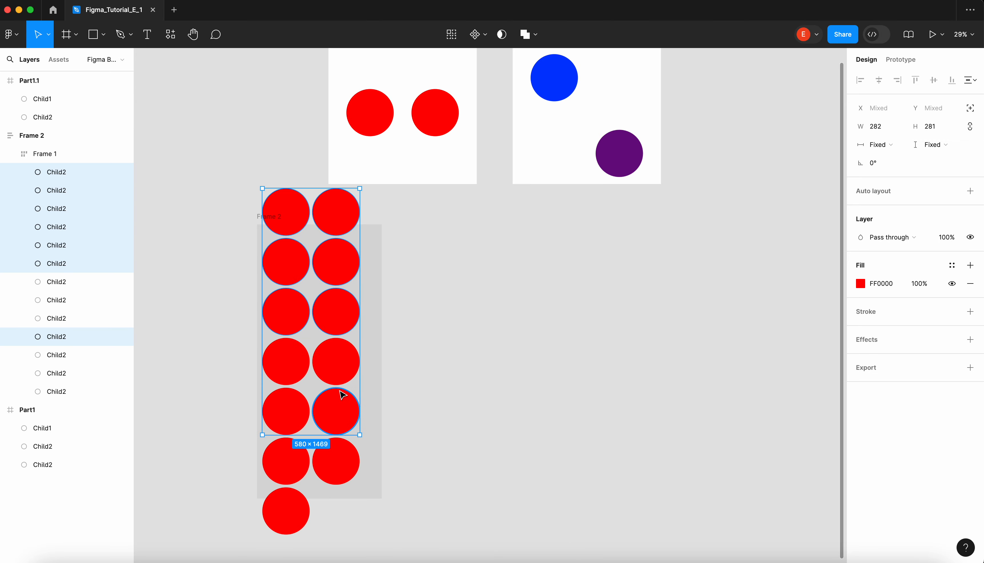
{"action": "left_click", "coordinate": [292, 373], "text": "shift"}
{"action": "left_click", "coordinate": [334, 366], "text": "shift"}
{"action": "left_click", "coordinate": [289, 415], "text": "shift"}
{"action": "left_click", "coordinate": [299, 472], "text": "shift"}
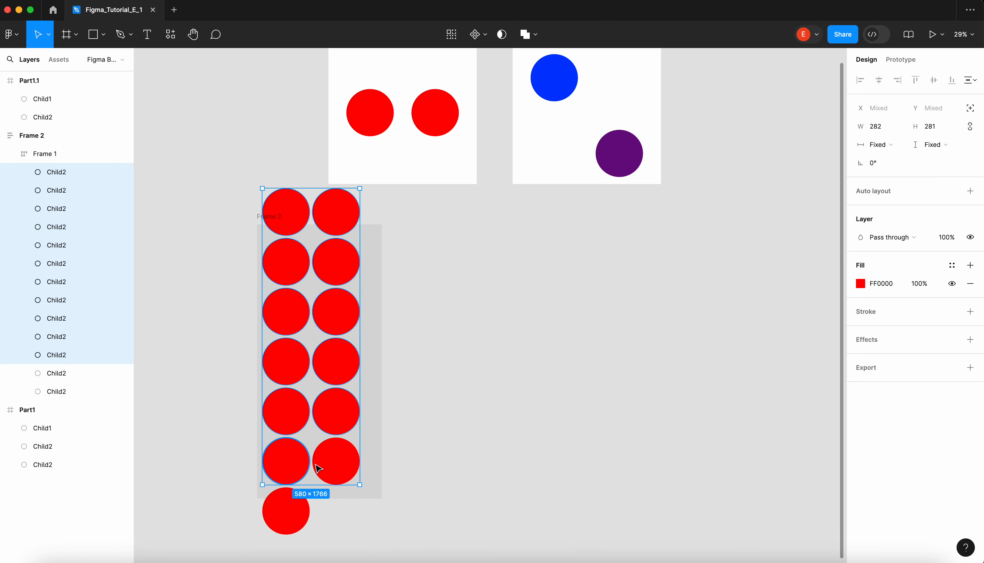
{"action": "left_click", "coordinate": [318, 468], "text": "shift"}
{"action": "left_click", "coordinate": [290, 513], "text": "shift"}
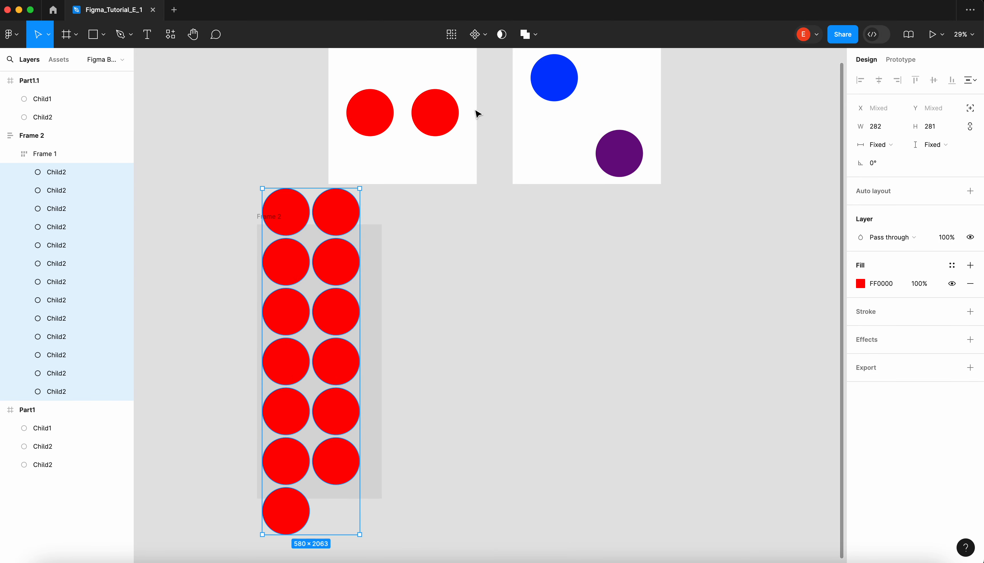
{"action": "left_click", "coordinate": [452, 34]}
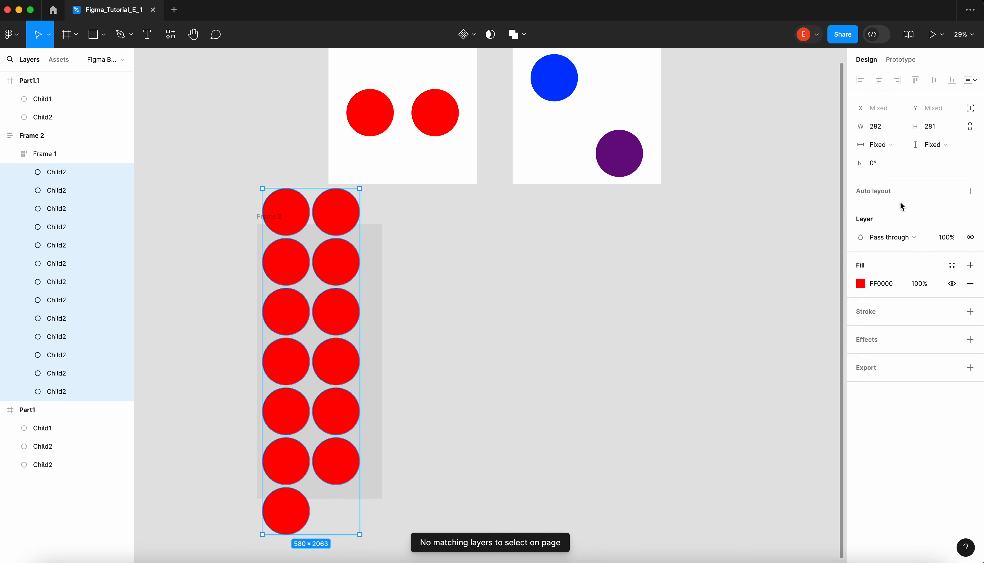
{"action": "left_click", "coordinate": [890, 146]}
{"action": "left_click", "coordinate": [900, 155]}
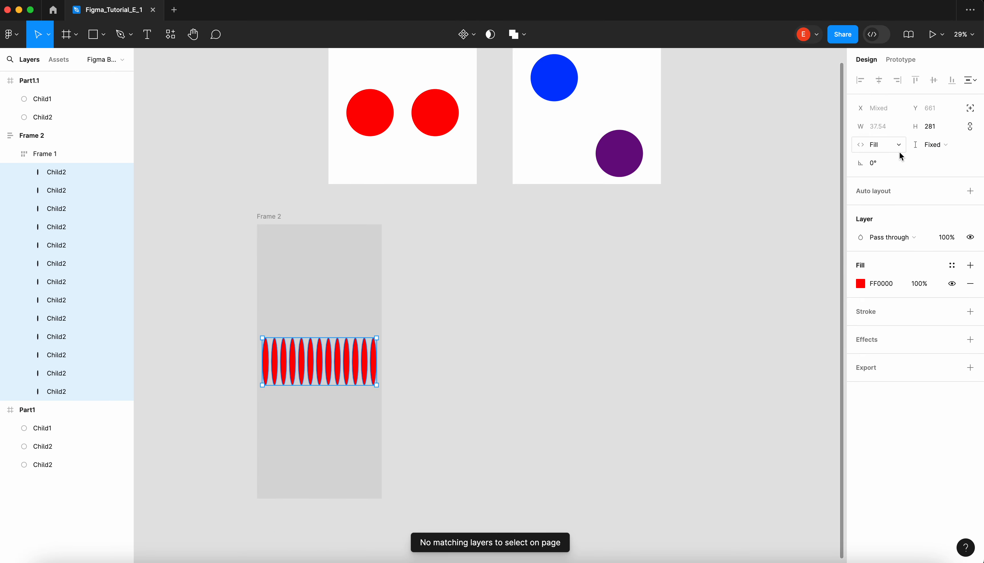
{"action": "left_click", "coordinate": [932, 151]}
{"action": "left_click", "coordinate": [932, 161]}
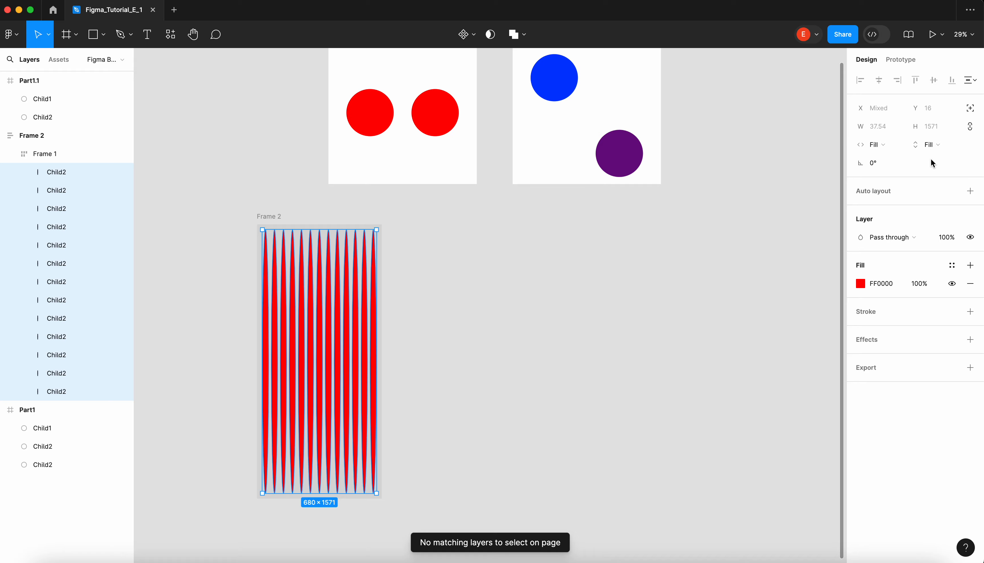
- Widen the outer frame to about 2995 and select the last stretched circle in the inner frame
{"action": "left_click", "coordinate": [341, 213]}
{"action": "left_click", "coordinate": [291, 215]}
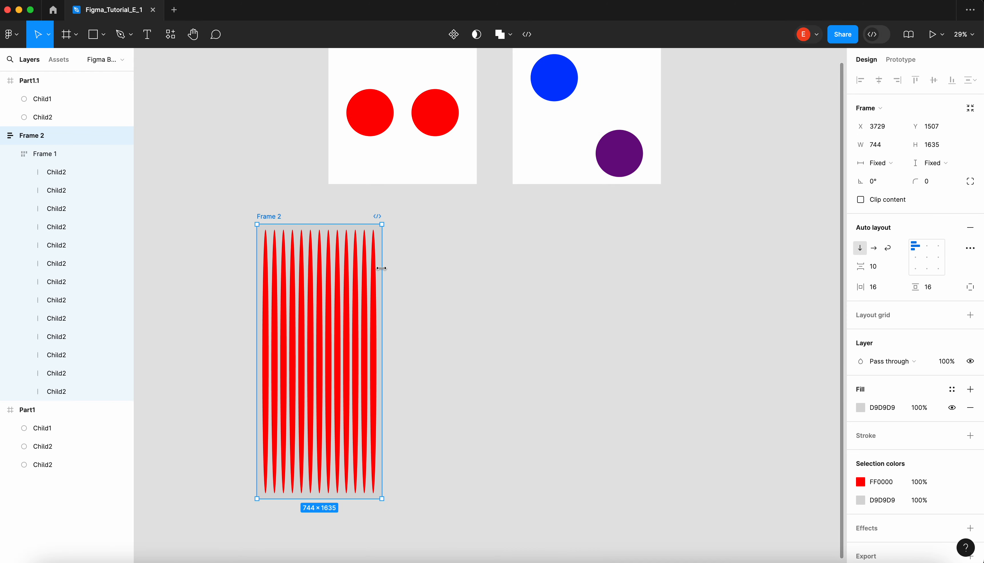
{"action": "left_click_drag", "start_coordinate": [381, 267], "coordinate": [758, 275]}
{"action": "scroll", "coordinate": [759, 273], "scroll_direction": "down", "scroll_amount": 3}
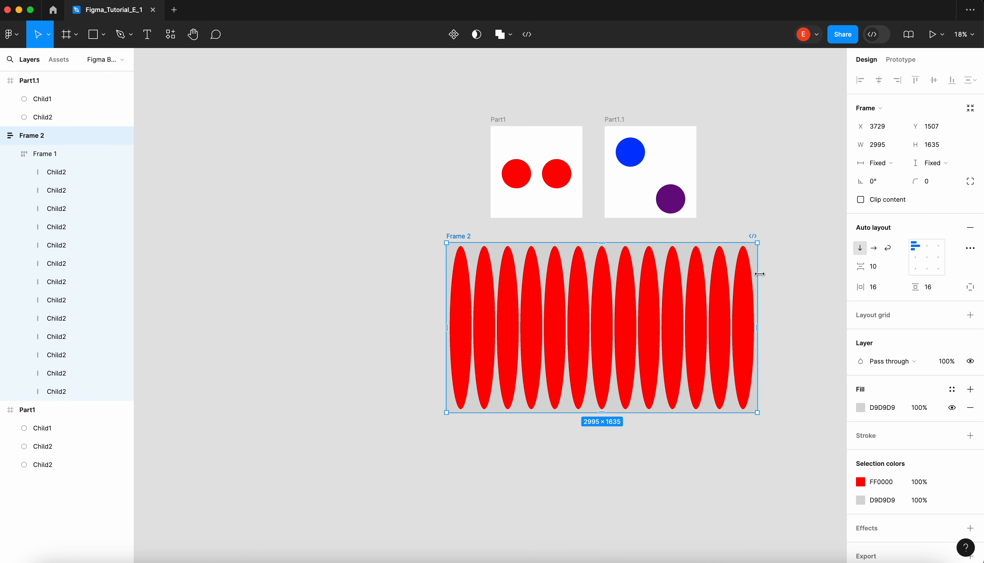
{"action": "scroll", "coordinate": [763, 278], "scroll_direction": "up", "scroll_amount": 1}
{"action": "left_click", "coordinate": [718, 292]}
{"action": "scroll", "coordinate": [718, 292], "scroll_direction": "up", "scroll_amount": 2}
{"action": "left_click", "coordinate": [719, 293]}
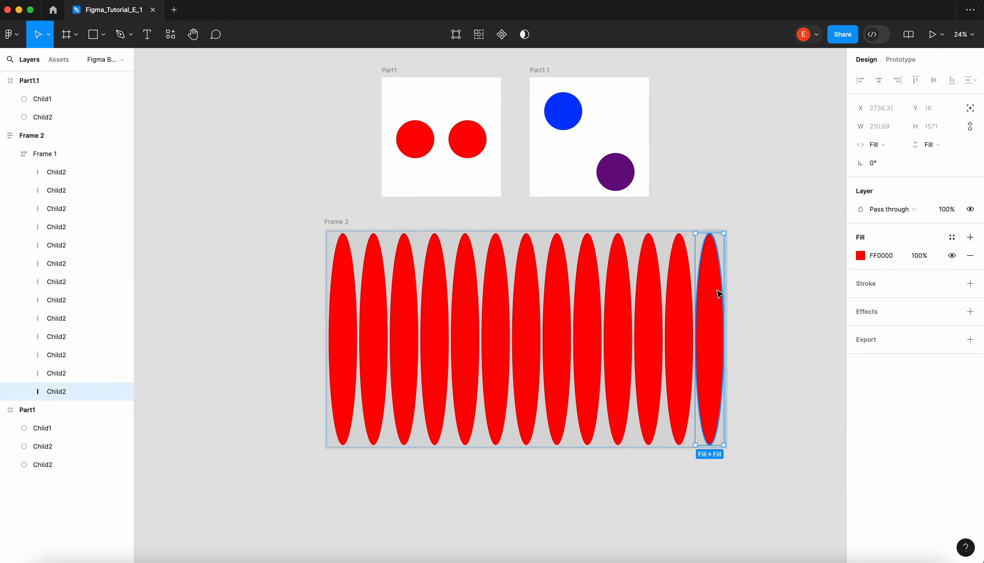
- Shorten the outer frame by lowering its upper edge until the stretched circles are nearly round, and clear the selection
{"action": "left_click", "coordinate": [389, 221]}
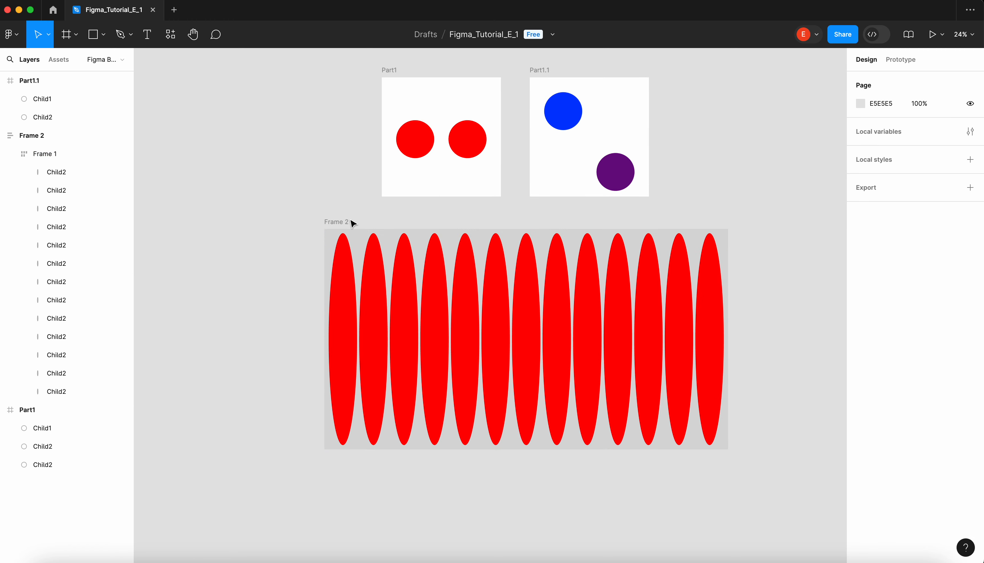
{"action": "left_click", "coordinate": [369, 228]}
{"action": "left_click_drag", "start_coordinate": [370, 232], "coordinate": [375, 408]}
{"action": "left_click", "coordinate": [409, 339]}
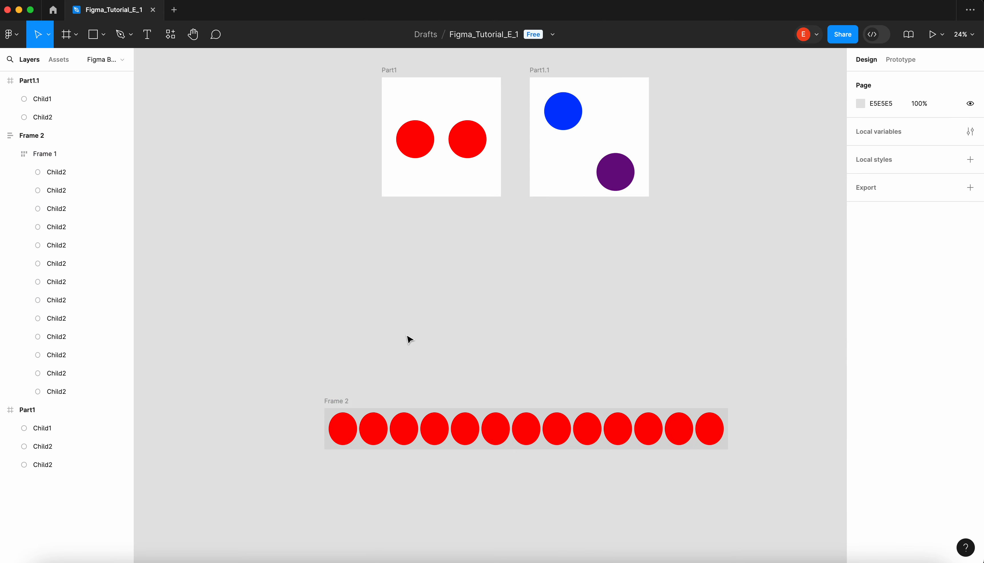
- Undo the outer frame's height and width changes and the circles' Fill container settings, and clear the selection
{"action": "key", "text": "super+z"}
{"action": "key", "text": "super+z"}
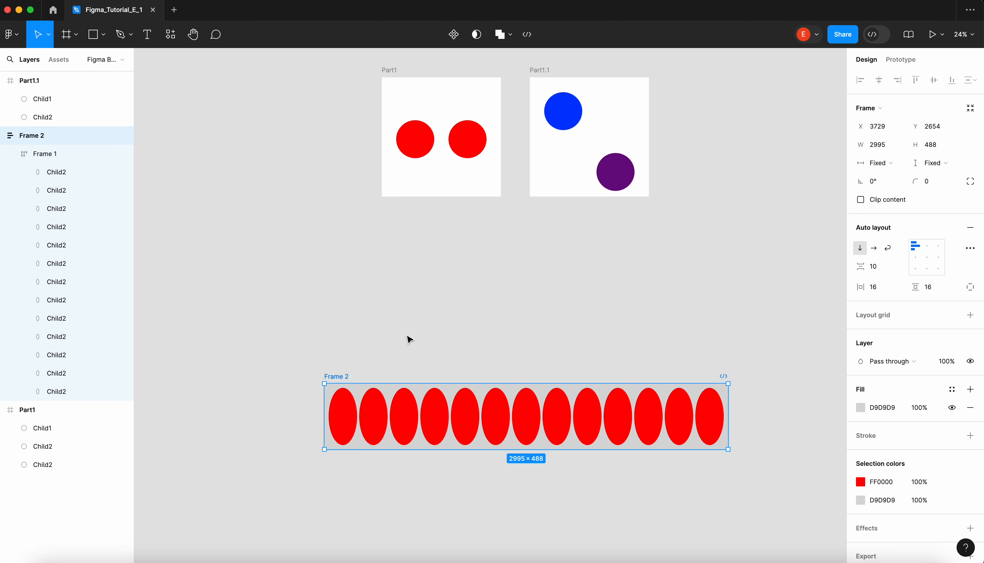
{"action": "key", "text": "super+z"}
{"action": "key", "text": "super+z"}
{"action": "key", "text": "super+z"}
{"action": "key", "text": "super+z"}
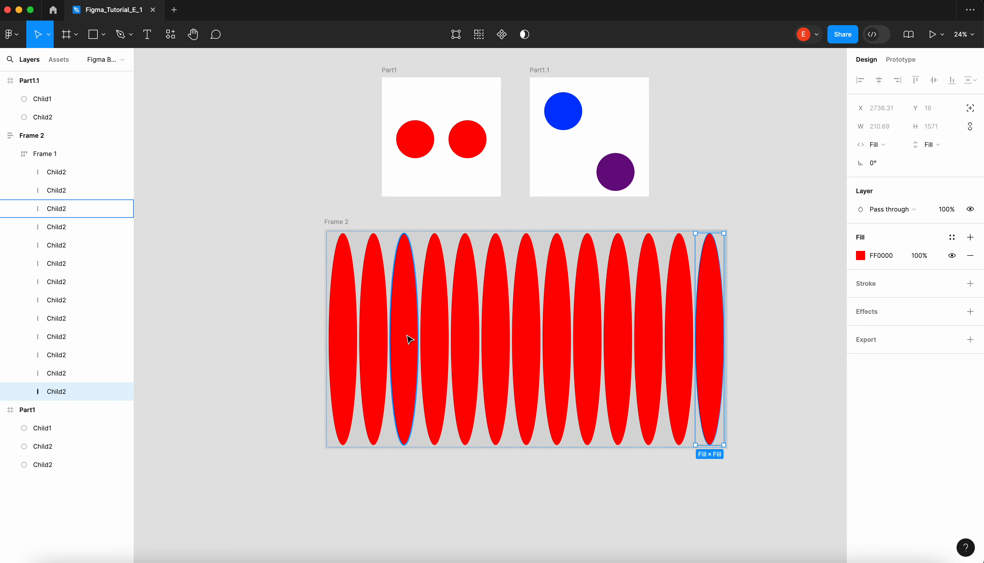
{"action": "key", "text": "super+z"}
{"action": "key", "text": "super+z"}
{"action": "key", "text": "super+z"}
{"action": "key", "text": "super+z"}
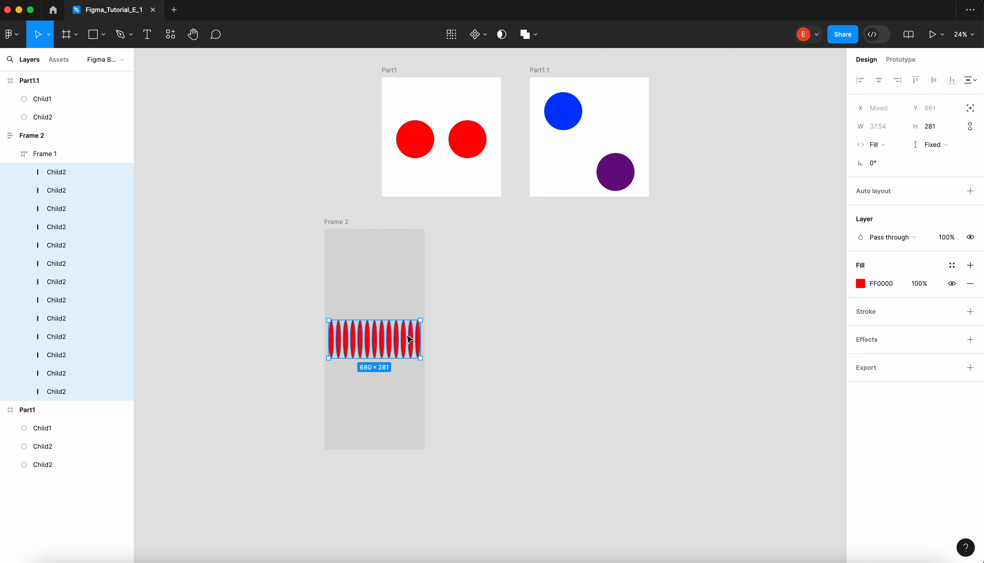
{"action": "left_click", "coordinate": [441, 262]}
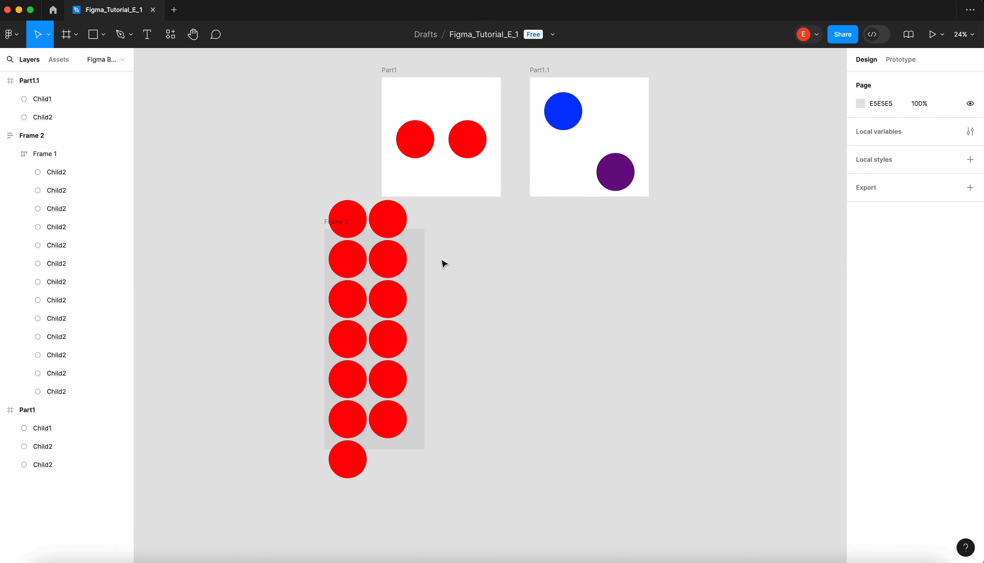
- Widen the outer frame to about 3075 and clear the selection
{"action": "left_click", "coordinate": [326, 226]}
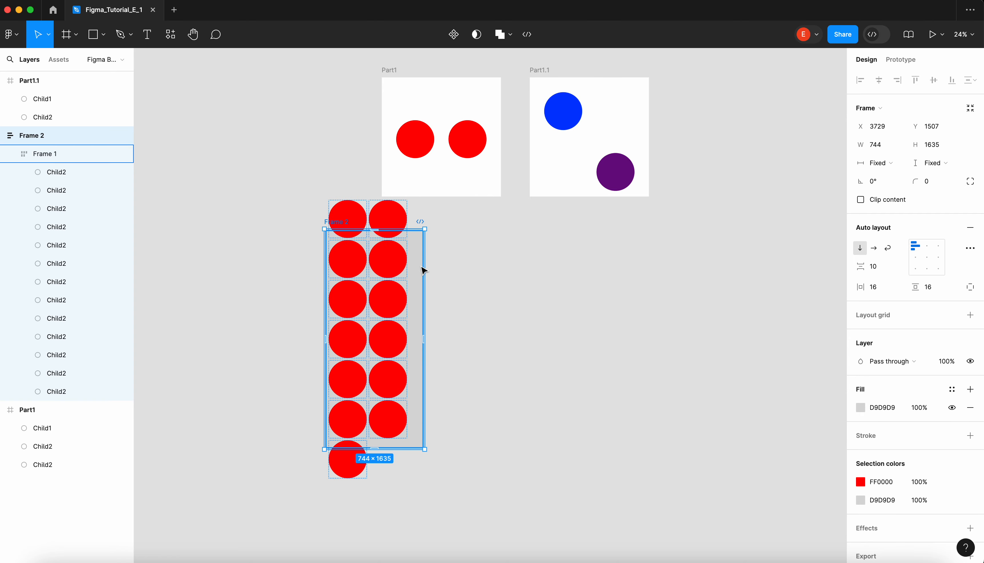
{"action": "left_click_drag", "start_coordinate": [425, 264], "coordinate": [738, 312]}
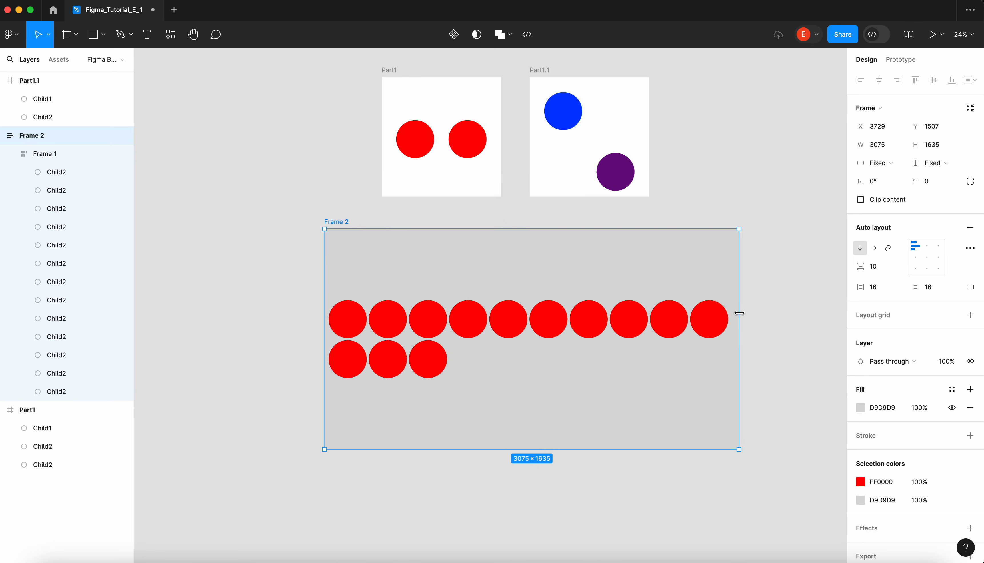
{"action": "left_click", "coordinate": [523, 334]}
{"action": "left_click", "coordinate": [417, 220]}
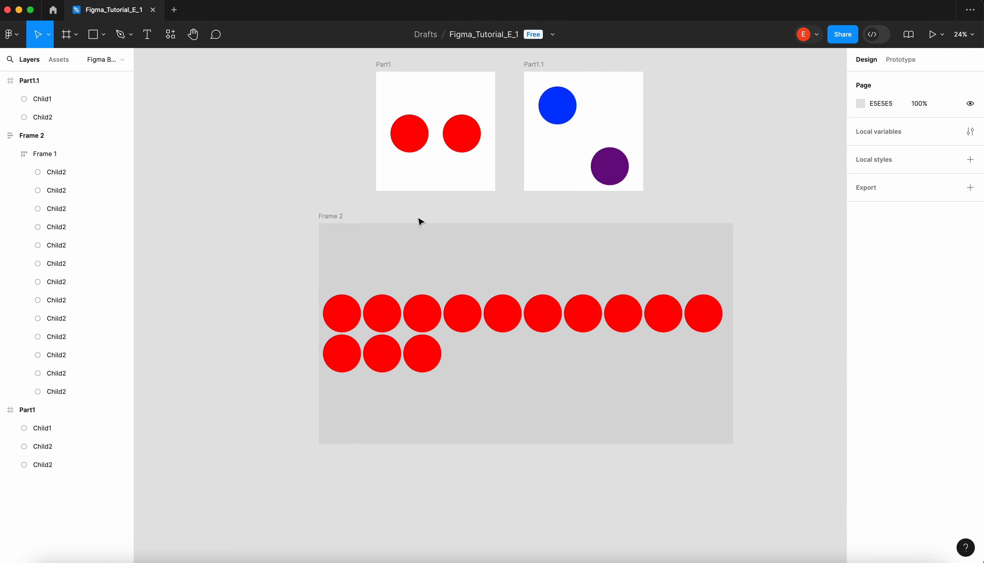
- Examine the resizing settings of the inner frame and of its first circle
{"action": "scroll", "coordinate": [390, 254], "scroll_direction": "down", "scroll_amount": 2}
{"action": "left_click", "coordinate": [359, 298]}
{"action": "scroll", "coordinate": [359, 298], "scroll_direction": "up", "scroll_amount": 3}
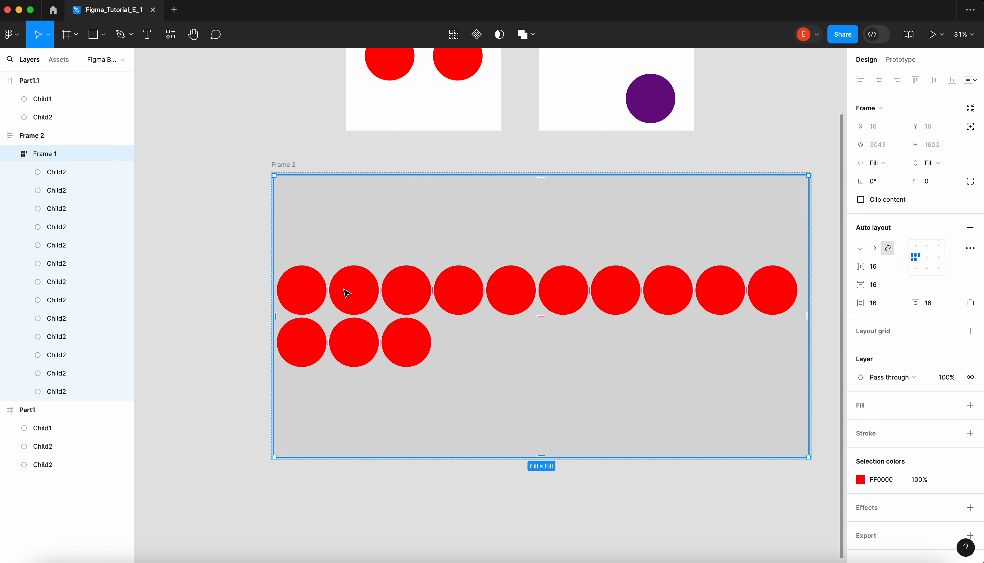
{"action": "left_click", "coordinate": [323, 290]}
{"action": "key", "text": "Escape"}
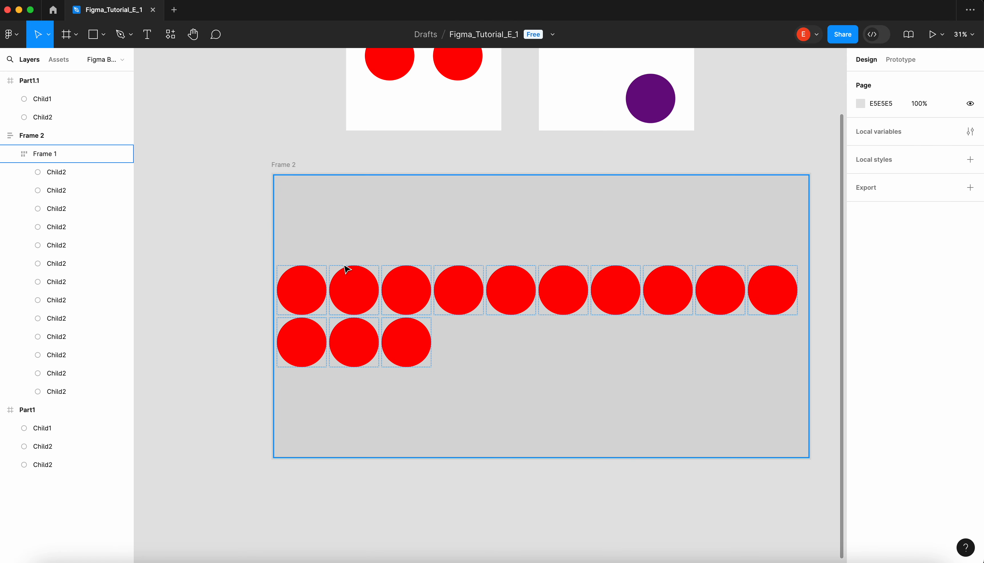
{"action": "left_click", "coordinate": [340, 300]}
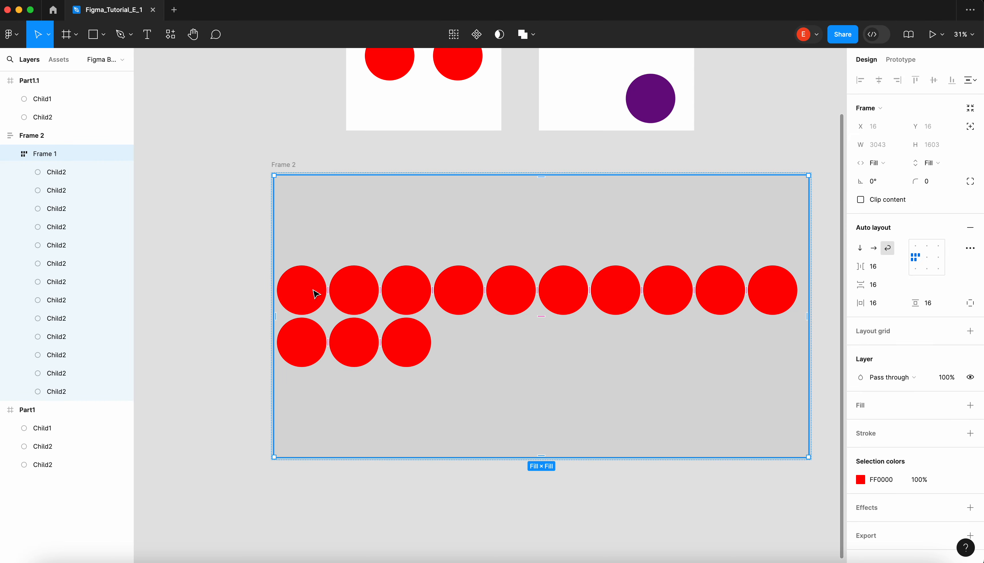
{"action": "left_click", "coordinate": [323, 287]}
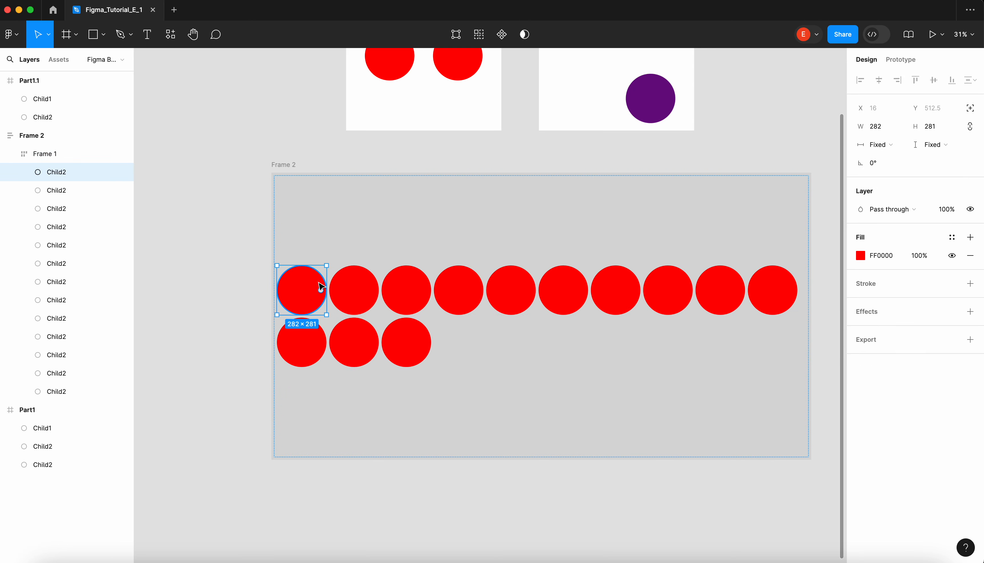
{"action": "left_click", "coordinate": [334, 151]}
- Set the inner frame's vertical and horizontal resizing to Hug contents
{"action": "left_click", "coordinate": [309, 299]}
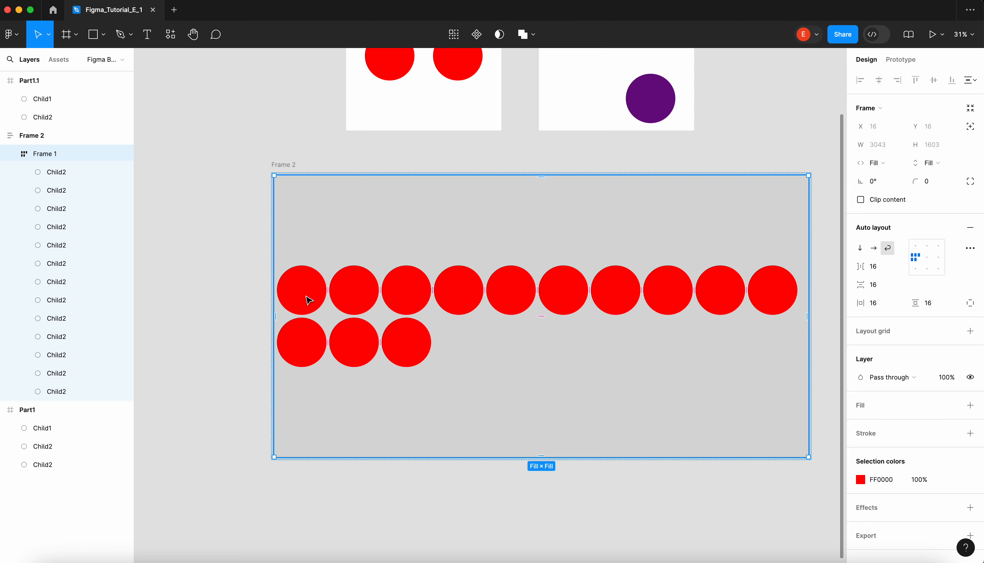
{"action": "left_click", "coordinate": [932, 163]}
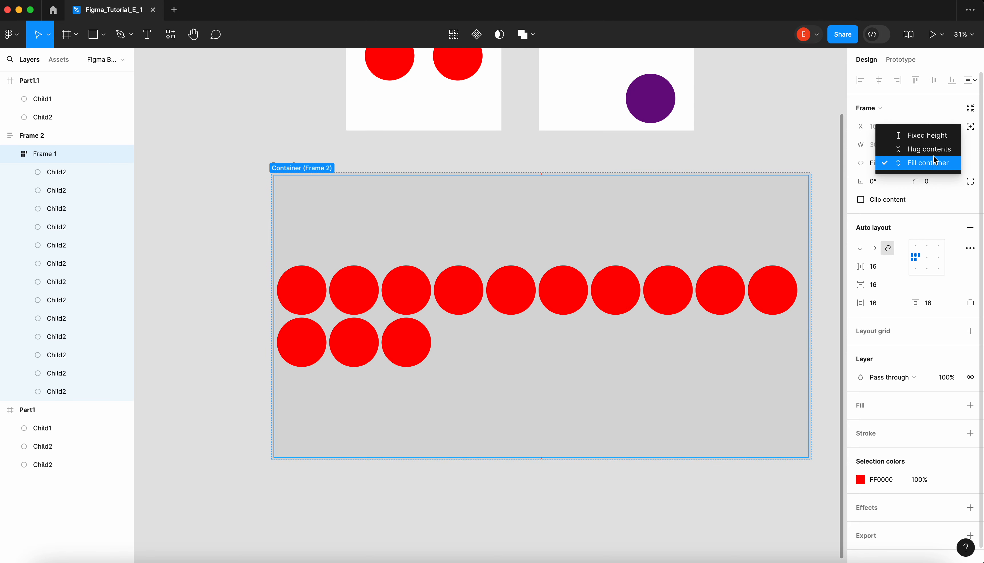
{"action": "left_click", "coordinate": [939, 152]}
{"action": "left_click", "coordinate": [880, 163]}
{"action": "left_click", "coordinate": [891, 147]}
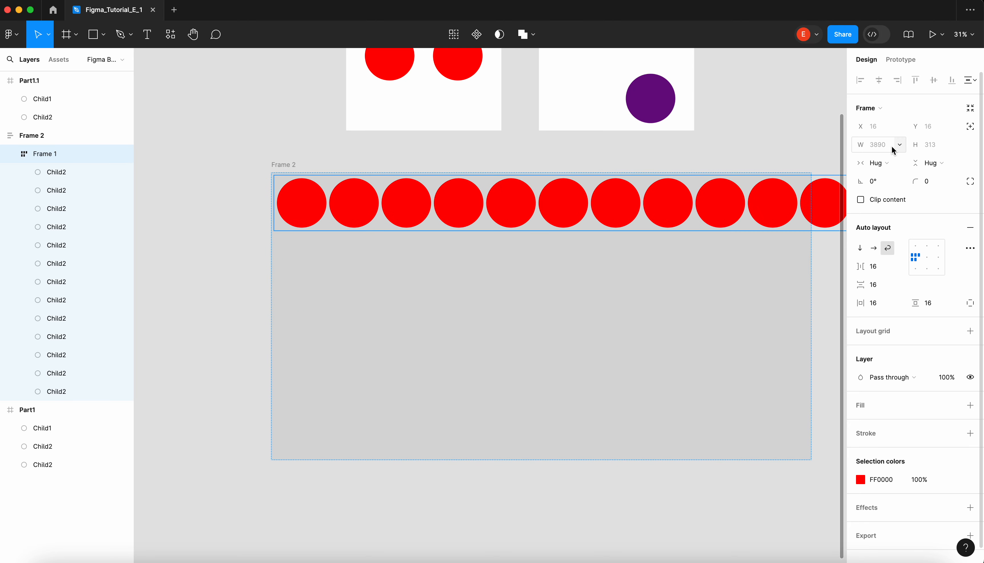
- Centre the outer frame's auto layout content both horizontally and vertically
{"action": "left_click", "coordinate": [381, 157]}
{"action": "left_click", "coordinate": [299, 165]}
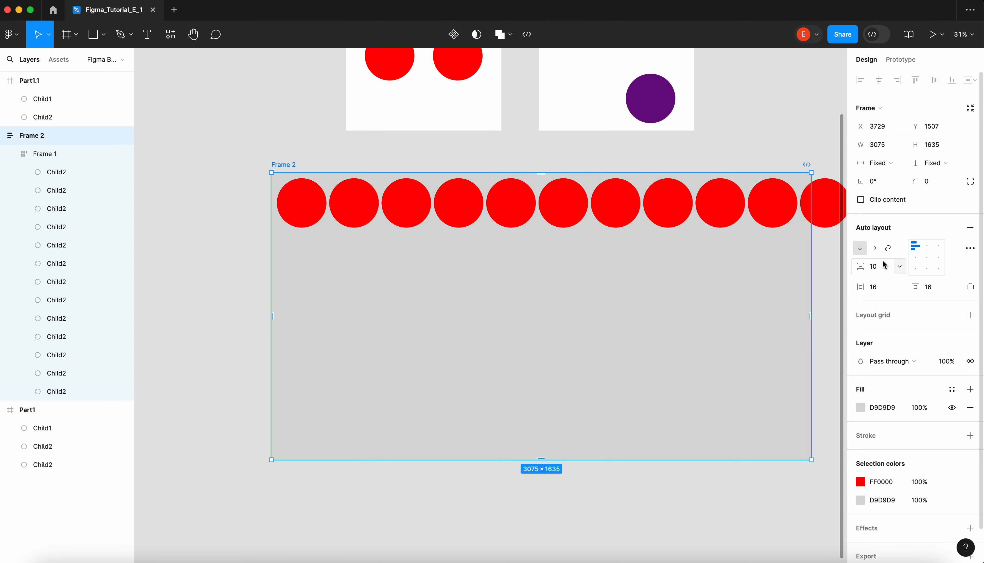
{"action": "left_click", "coordinate": [925, 259]}
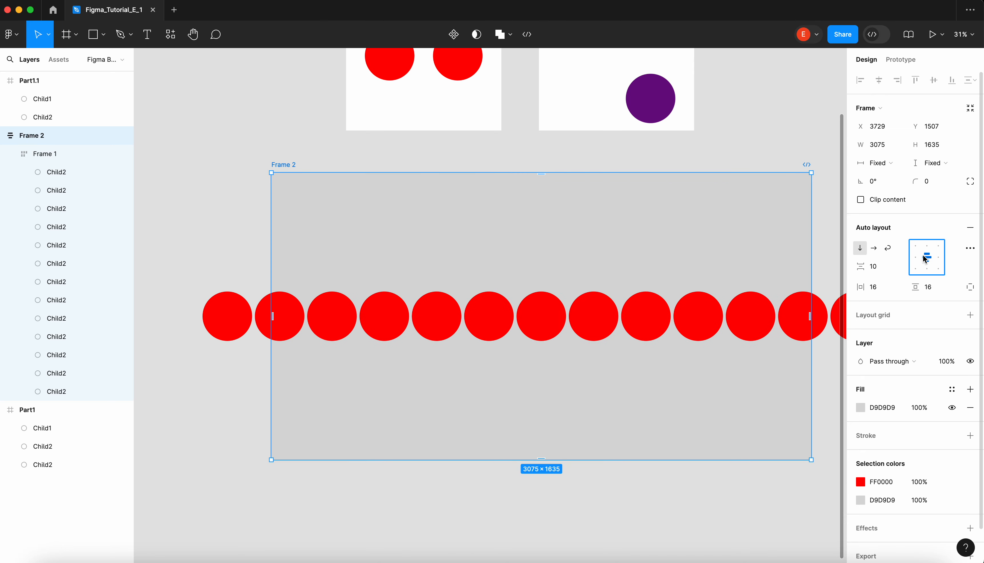
- Narrow the inner frame to a width of about 2567 so the circles wrap onto two rows
{"action": "left_click", "coordinate": [198, 299]}
{"action": "scroll", "coordinate": [198, 299], "scroll_direction": "down", "scroll_amount": 3}
{"action": "left_click_drag", "start_coordinate": [650, 314], "coordinate": [575, 315]}
{"action": "left_click", "coordinate": [270, 217]}
{"action": "scroll", "coordinate": [264, 213], "scroll_direction": "down", "scroll_amount": 2}
{"action": "left_click", "coordinate": [235, 181]}
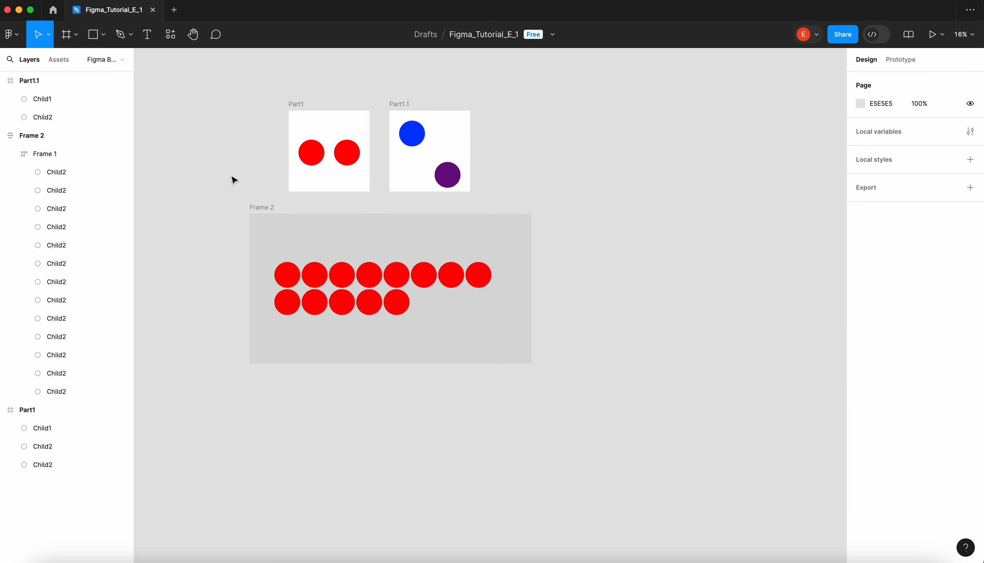
- Draw a rectangle of about 4715 × 2594 around the outer frame and send it to the back
{"action": "left_click", "coordinate": [103, 44]}
{"action": "left_click", "coordinate": [112, 63]}
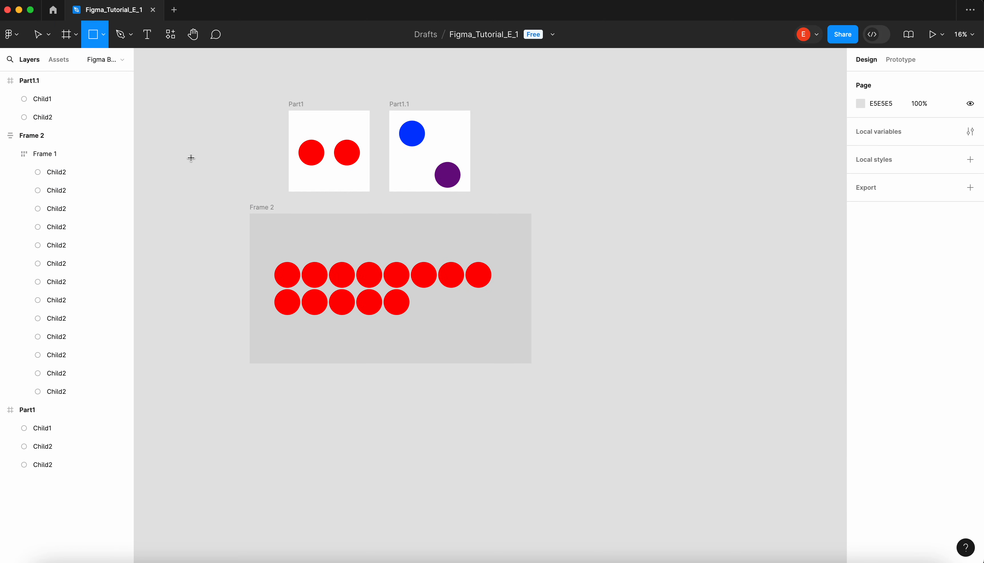
{"action": "mouse_move", "coordinate": [195, 183]}
{"action": "left_mouse_down"}
{"action": "mouse_move", "coordinate": [611, 444]}
{"action": "mouse_move", "coordinate": [626, 421]}
{"action": "left_mouse_up"}
{"action": "left_click", "coordinate": [641, 336]}
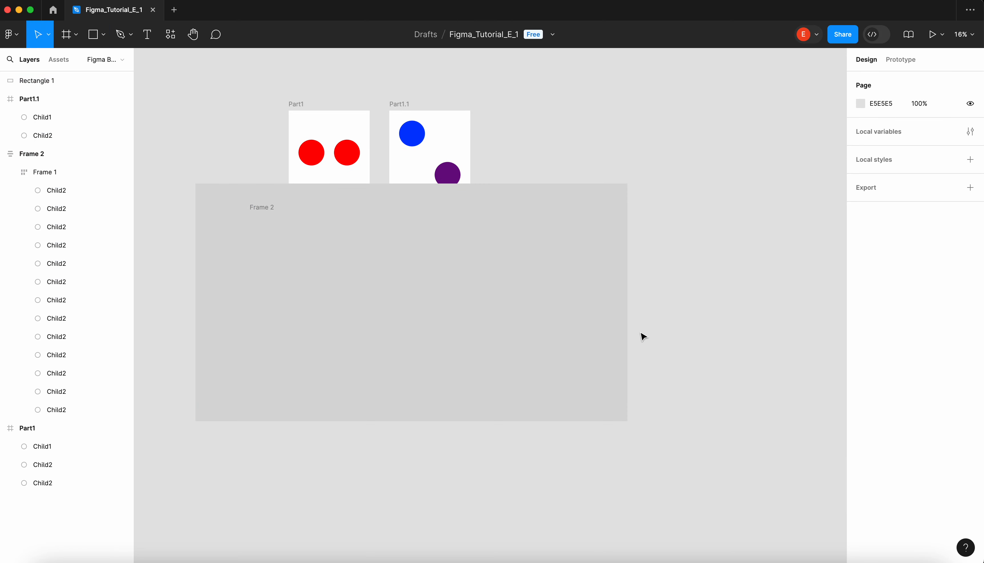
{"action": "left_click", "coordinate": [428, 271]}
{"action": "key", "text": "super+alt+bracketleft"}
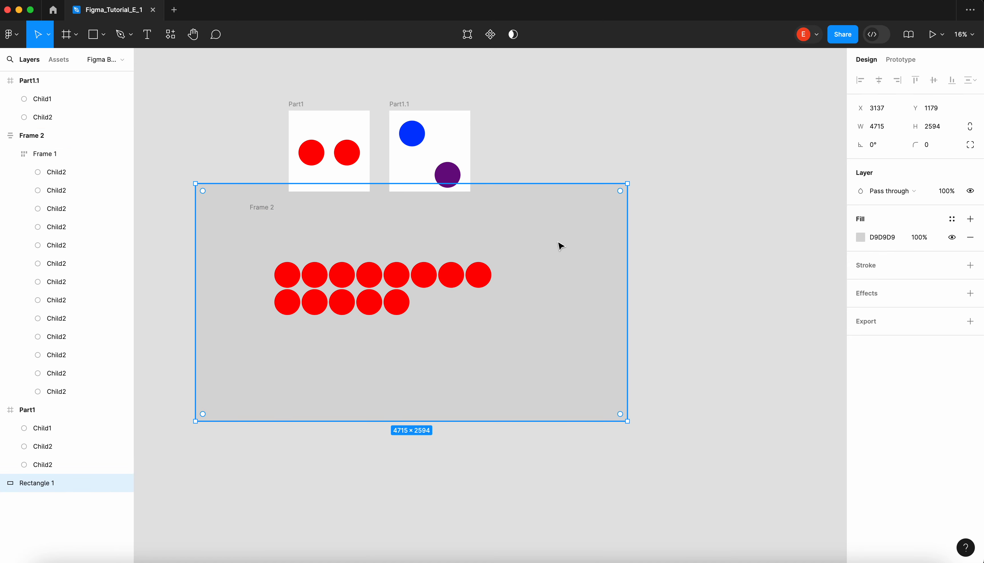
- Change the background rectangle's fill colour to the light red FF5858
{"action": "left_click", "coordinate": [868, 239]}
{"action": "left_click_drag", "start_coordinate": [777, 285], "coordinate": [800, 270]}
{"action": "left_click", "coordinate": [640, 234]}
- Select the background rectangle and the outer frame together, move them clear of the Part1 and Part1.1 frames, and clear the selection
{"action": "left_click_drag", "start_coordinate": [673, 452], "coordinate": [165, 214]}
{"action": "left_click_drag", "start_coordinate": [269, 243], "coordinate": [331, 329]}
{"action": "scroll", "coordinate": [329, 325], "scroll_direction": "down", "scroll_amount": 2}
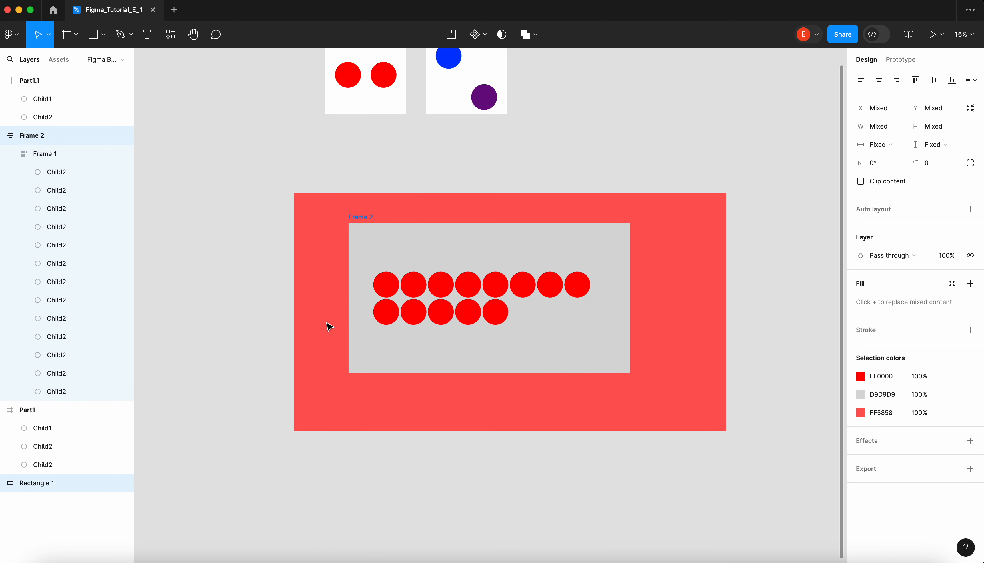
{"action": "left_click", "coordinate": [388, 184]}
{"action": "scroll", "coordinate": [390, 177], "scroll_direction": "right", "scroll_amount": 1}
{"action": "scroll", "coordinate": [391, 177], "scroll_direction": "down", "scroll_amount": 1}
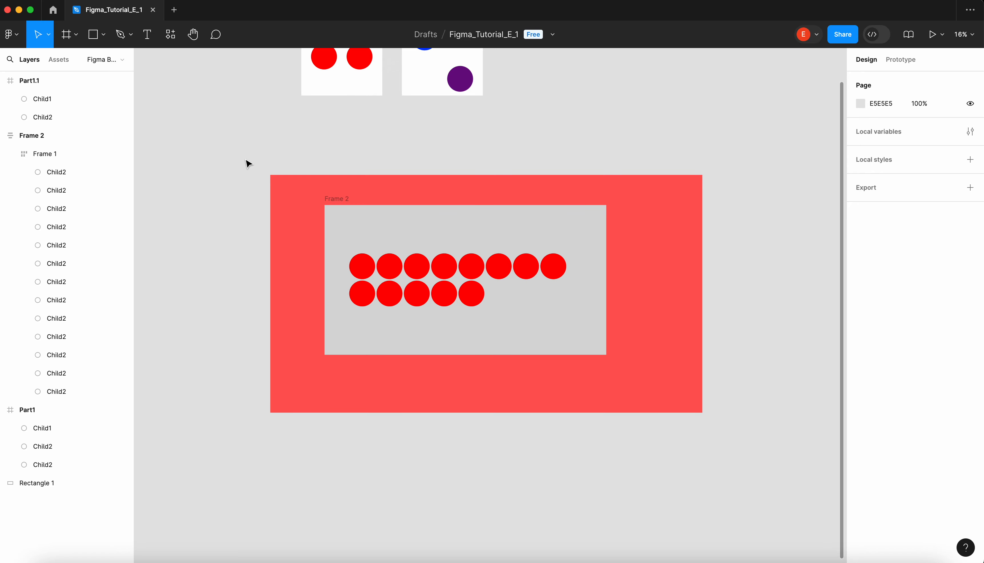
- Try increasing the vertical gap between the inner frame's circle rows to 35
{"action": "left_click_drag", "start_coordinate": [246, 160], "coordinate": [758, 460]}
{"action": "left_click", "coordinate": [291, 169]}
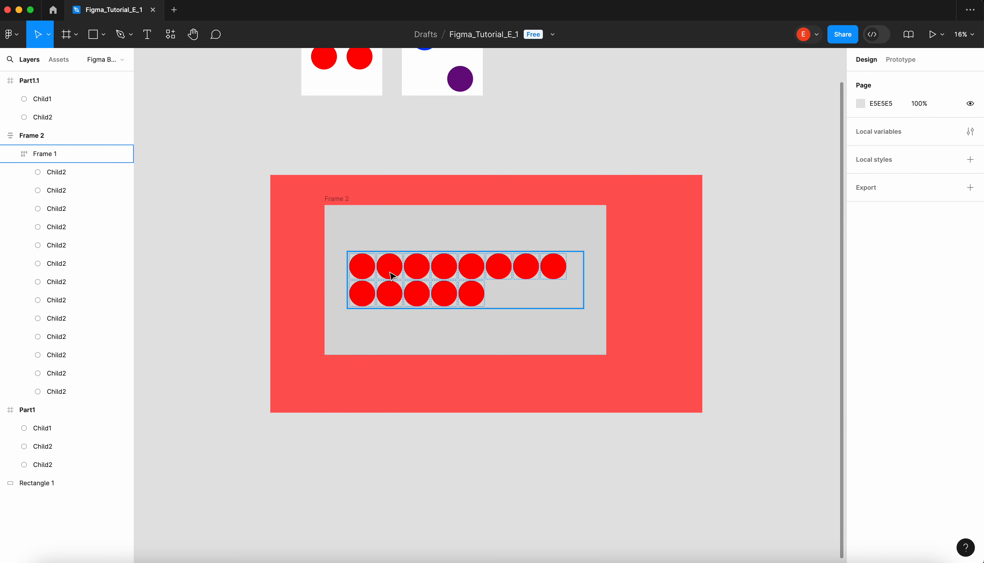
{"action": "left_click", "coordinate": [399, 282]}
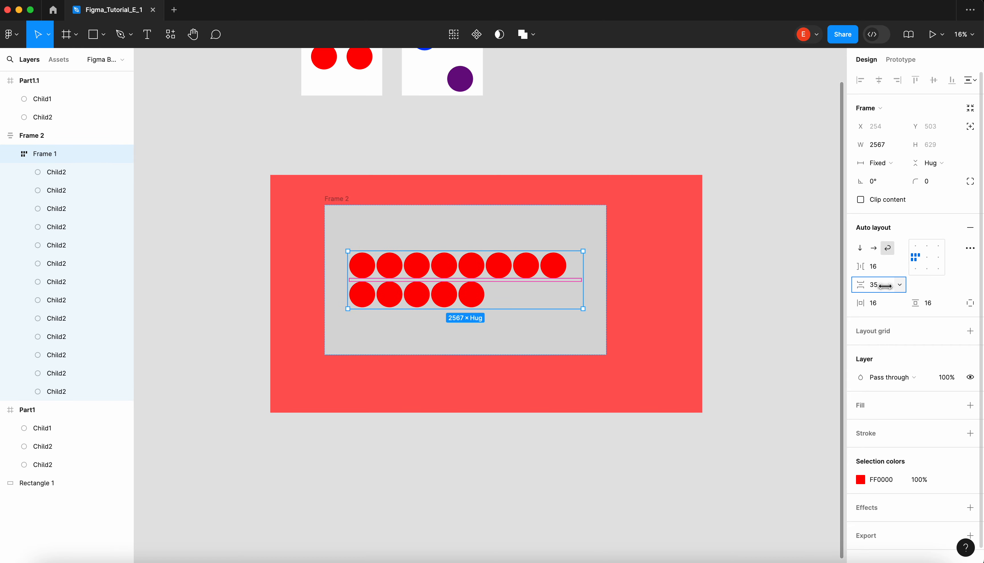
{"action": "key", "text": "Escape"}
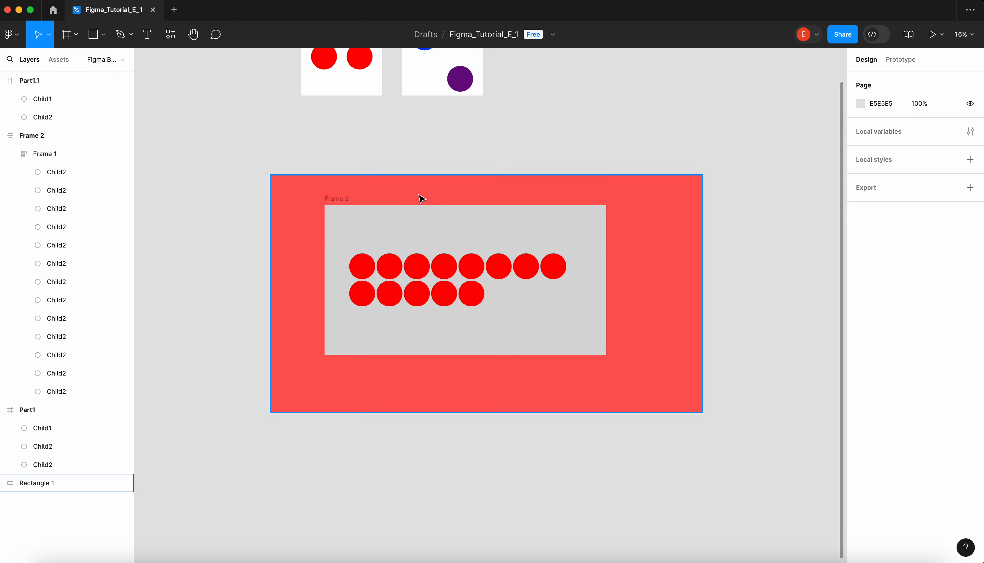
- Examine the resizing, alignment and padding settings of the inner and outer frames
{"action": "left_click", "coordinate": [347, 199]}
{"action": "left_click", "coordinate": [530, 292]}
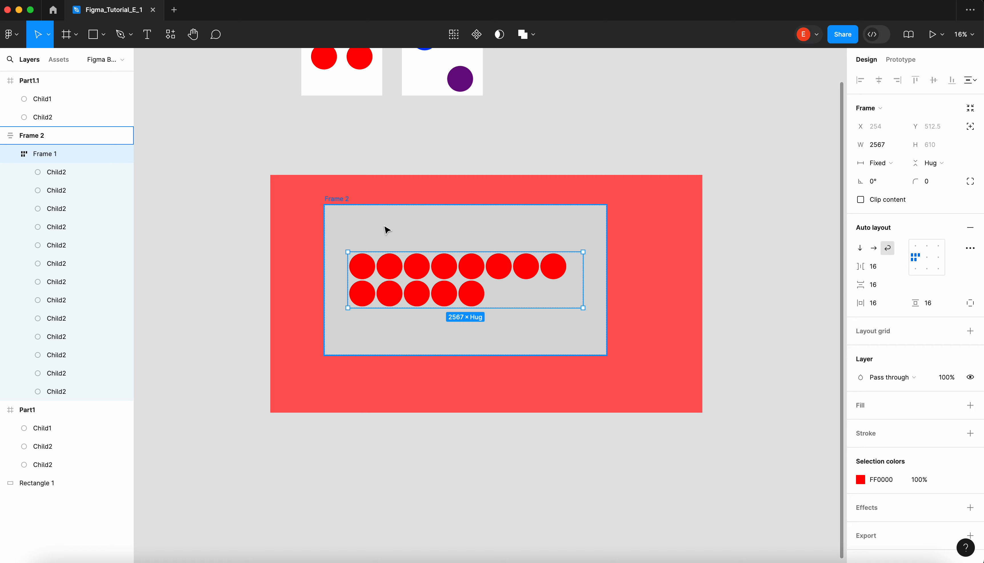
{"action": "left_click", "coordinate": [364, 215]}
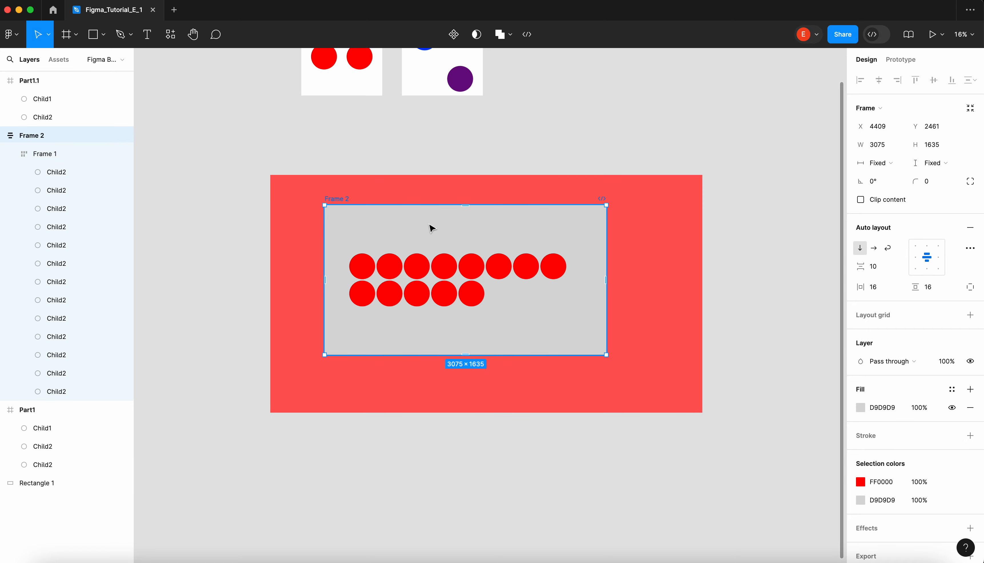
{"action": "left_click_drag", "start_coordinate": [860, 287], "coordinate": [966, 250]}
{"action": "left_click", "coordinate": [402, 165]}
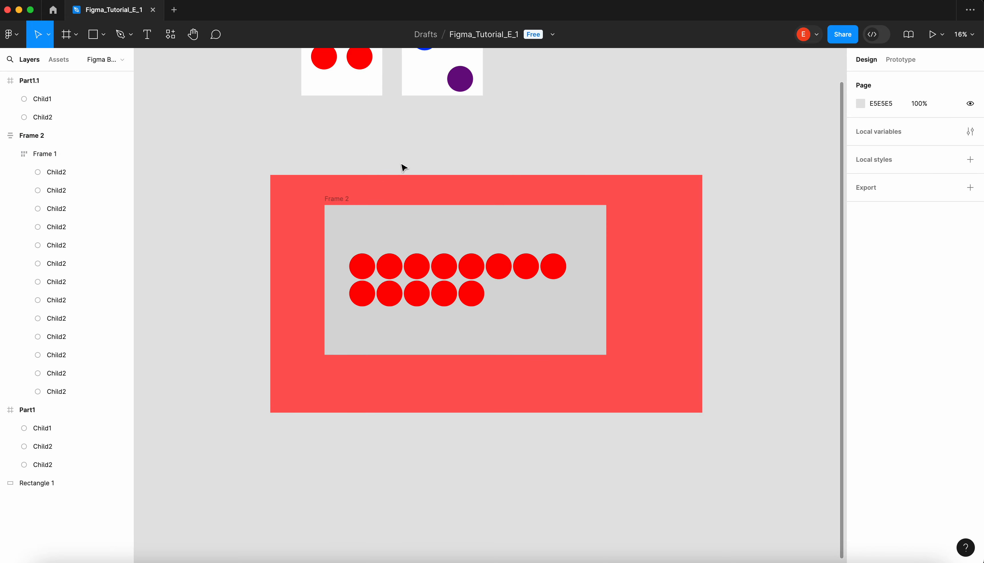
- Extend the background rectangle upward to a height of about 2713 and select it together with the outer frame
{"action": "left_click", "coordinate": [285, 182]}
{"action": "left_click_drag", "start_coordinate": [307, 166], "coordinate": [309, 155]}
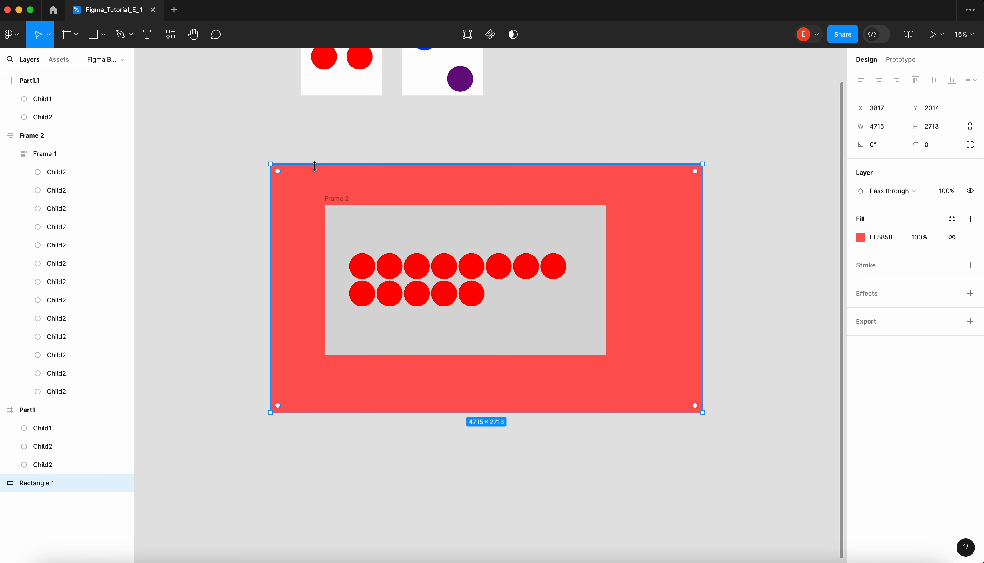
{"action": "left_click", "coordinate": [249, 152]}
{"action": "left_click_drag", "start_coordinate": [226, 139], "coordinate": [811, 466]}
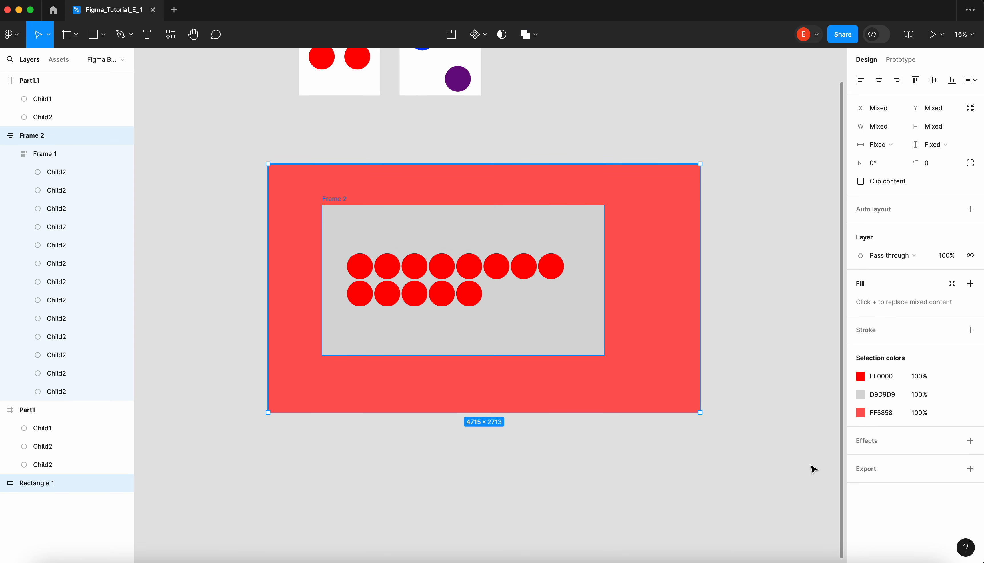
- Add auto layout to the selected rectangle and outer frame, setting the vertical gap, horizontal padding and vertical padding to 16
{"action": "left_click", "coordinate": [970, 210]}
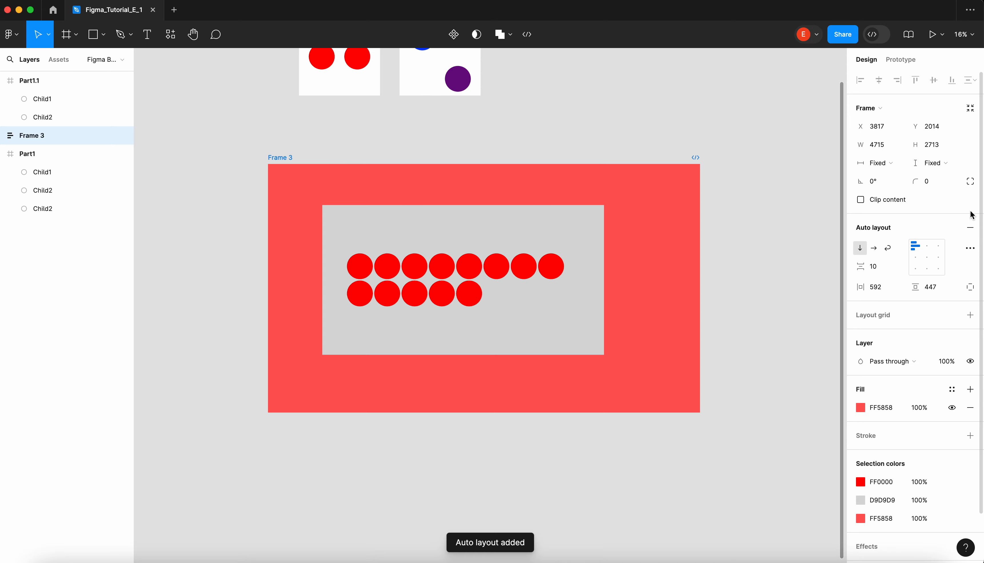
{"action": "left_click", "coordinate": [880, 269]}
{"action": "type", "text": "16"}
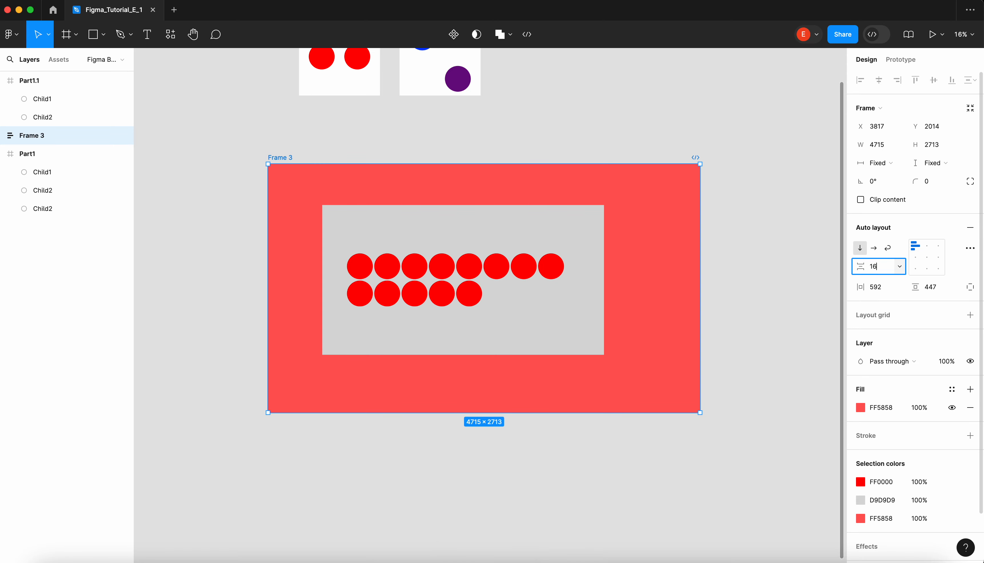
{"action": "left_click", "coordinate": [878, 286]}
{"action": "type", "text": "16"}
{"action": "key", "text": "Return"}
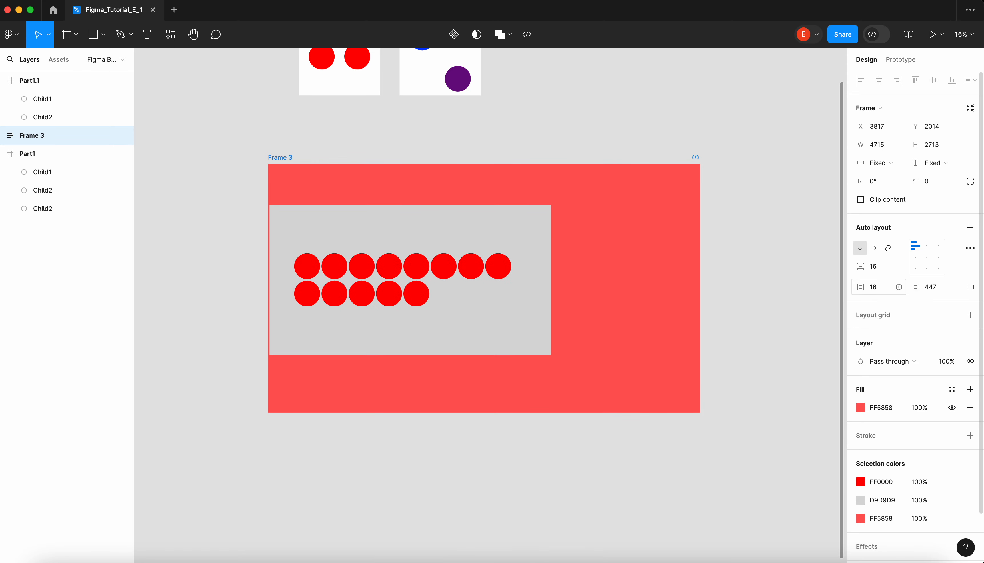
{"action": "left_click", "coordinate": [942, 288]}
{"action": "type", "text": "16"}
{"action": "key", "text": "Return"}
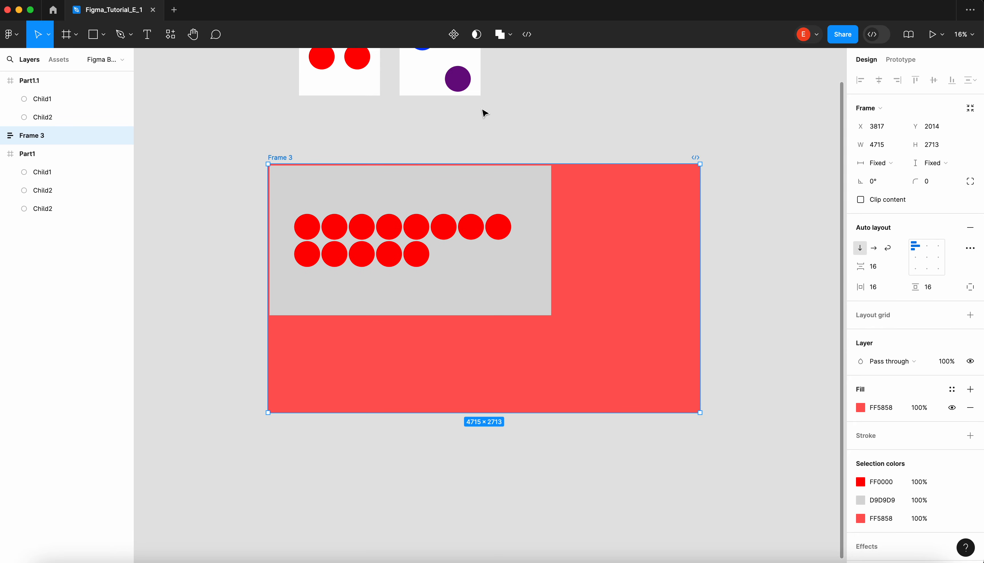
- Set the red frame's auto layout alignment to centre its content both ways and clear the selection
{"action": "left_click", "coordinate": [472, 145]}
{"action": "left_click", "coordinate": [277, 160]}
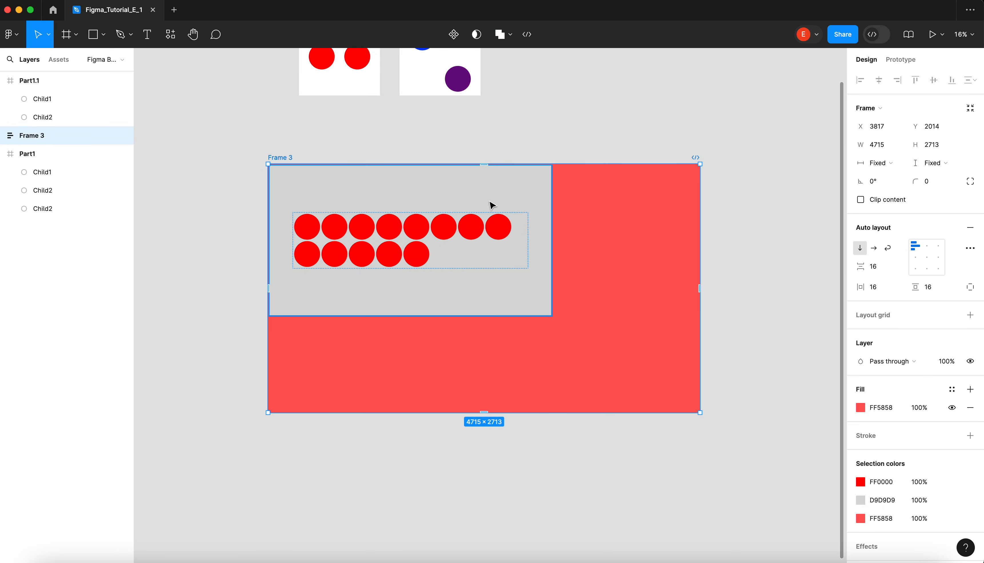
{"action": "left_click", "coordinate": [534, 183]}
{"action": "left_click", "coordinate": [575, 141]}
{"action": "left_click", "coordinate": [537, 194]}
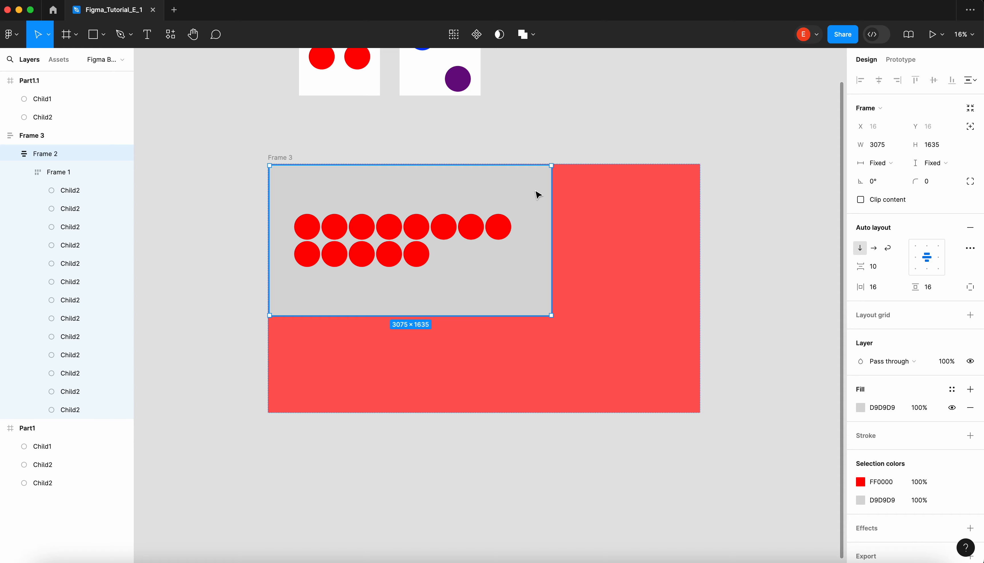
{"action": "left_click", "coordinate": [615, 158]}
{"action": "left_click", "coordinate": [624, 188]}
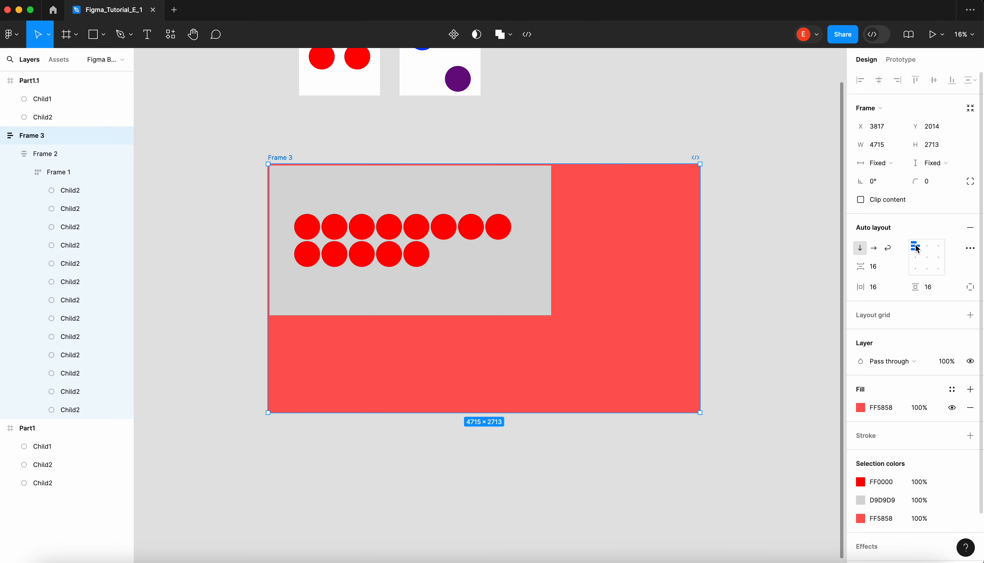
{"action": "left_click", "coordinate": [931, 259]}
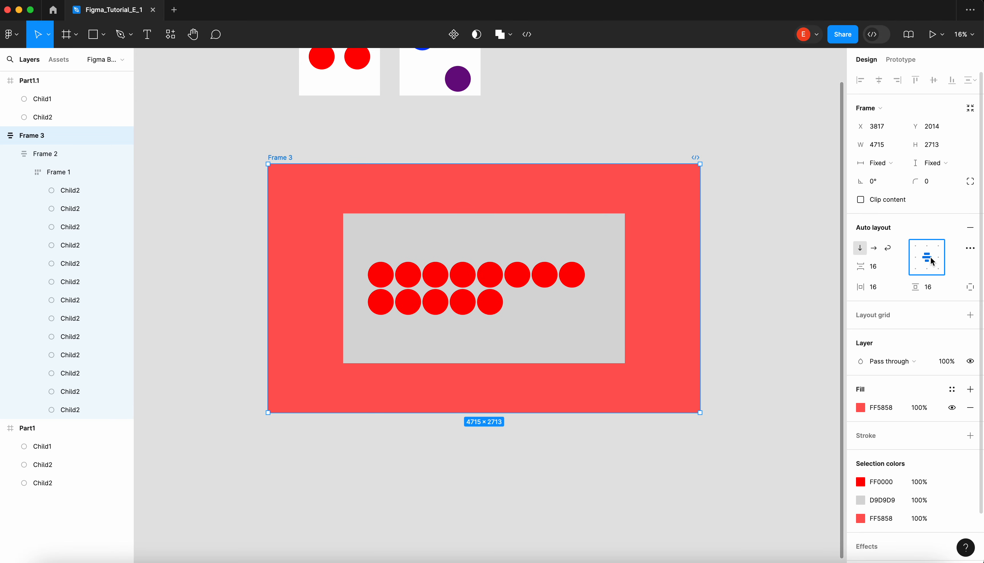
{"action": "left_click", "coordinate": [678, 136]}
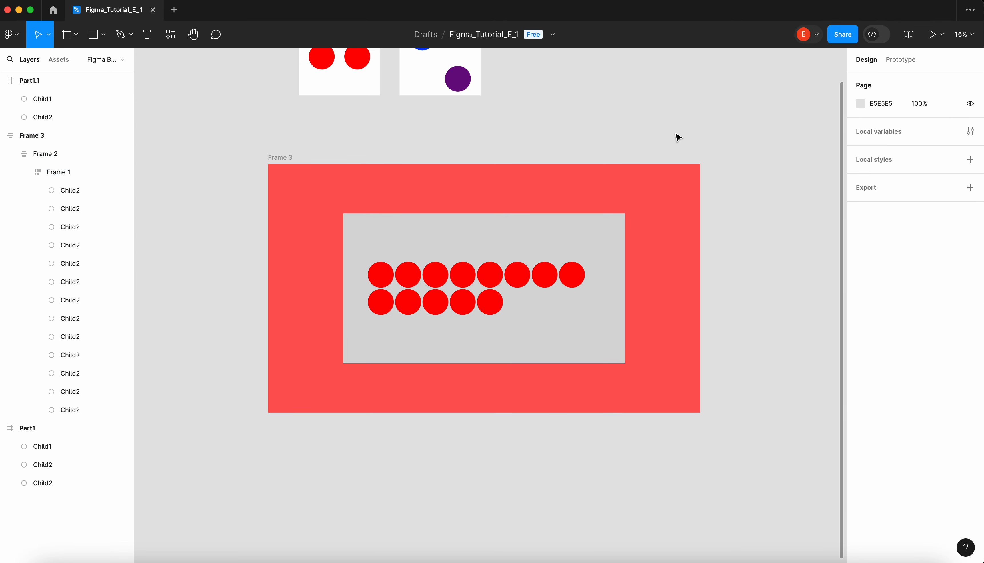
- Try increasing the grey frame's vertical gap to 74 and adjusting the circle frame's horizontal gap
{"action": "left_click", "coordinate": [622, 240]}
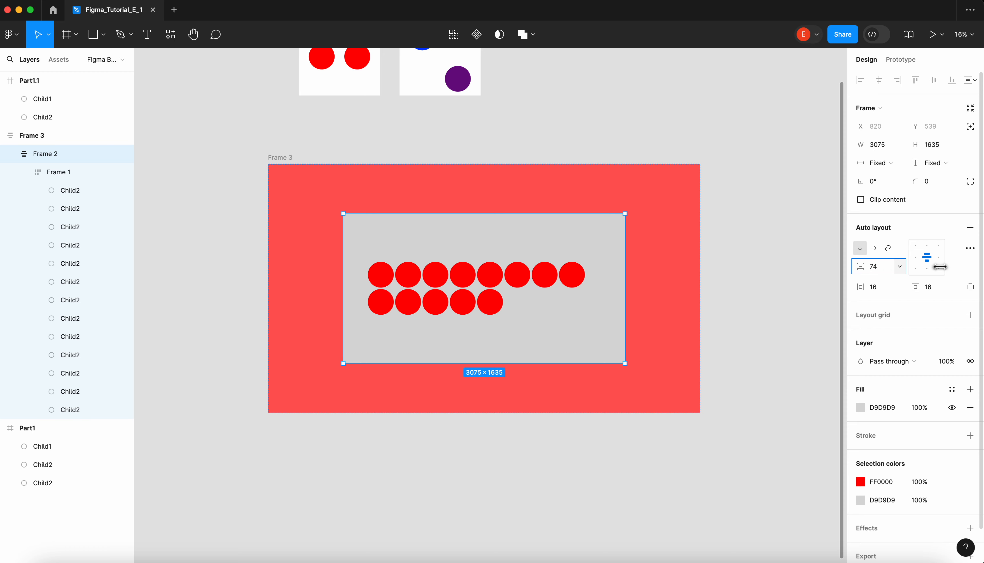
{"action": "left_click", "coordinate": [439, 283]}
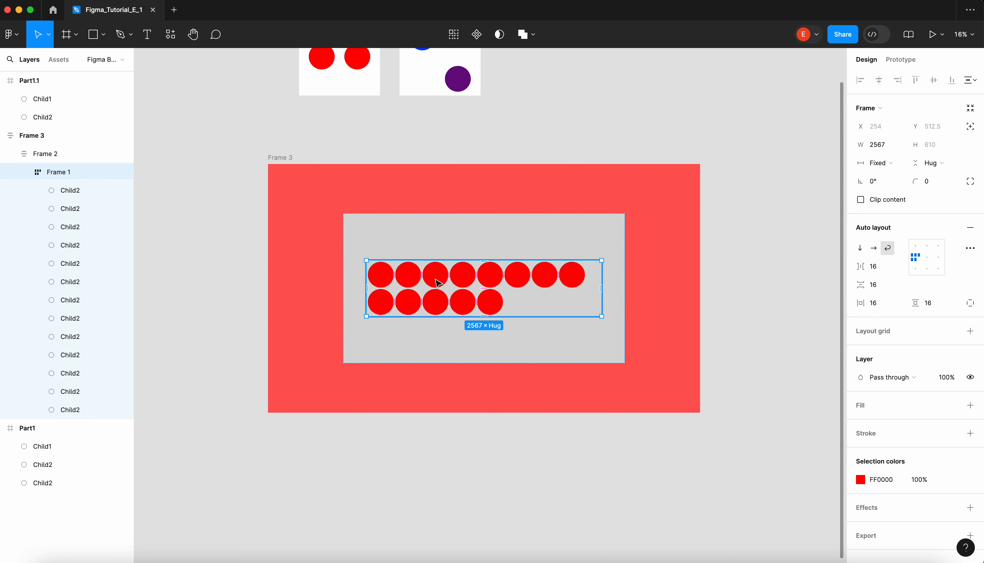
{"action": "mouse_move", "coordinate": [860, 267]}
{"action": "left_mouse_down"}
{"action": "mouse_move", "coordinate": [898, 264]}
{"action": "mouse_move", "coordinate": [850, 261]}
{"action": "left_mouse_up"}
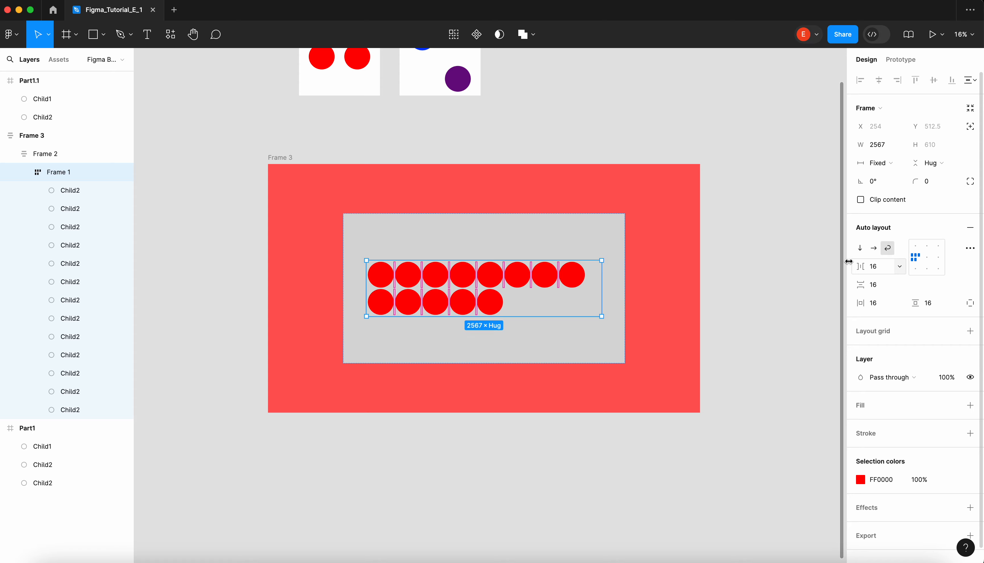
- Set the width and height of the circle frame inside the grey frame to Fill container
{"action": "left_click", "coordinate": [612, 228]}
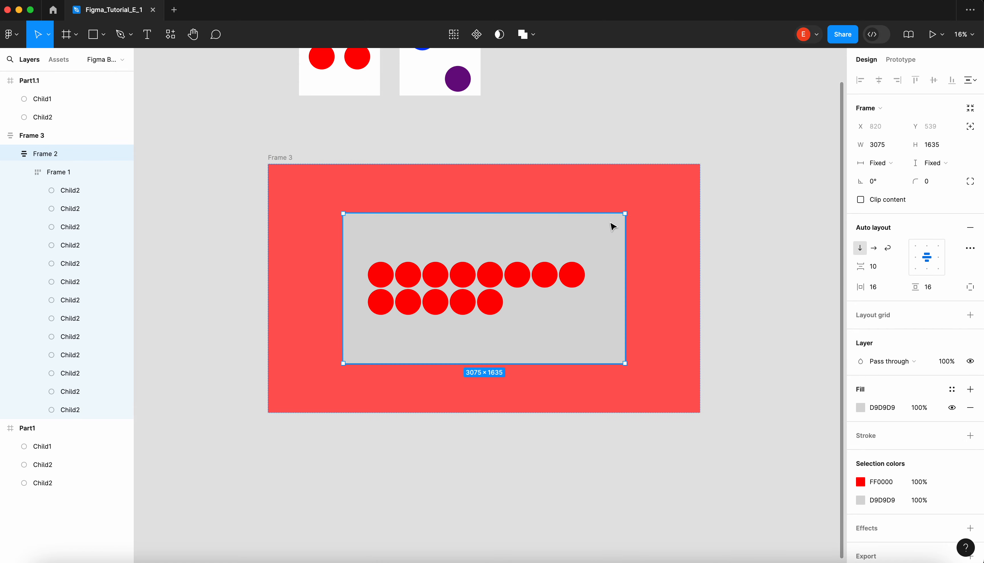
{"action": "left_click", "coordinate": [530, 298]}
{"action": "left_click", "coordinate": [881, 162]}
{"action": "left_click", "coordinate": [918, 188]}
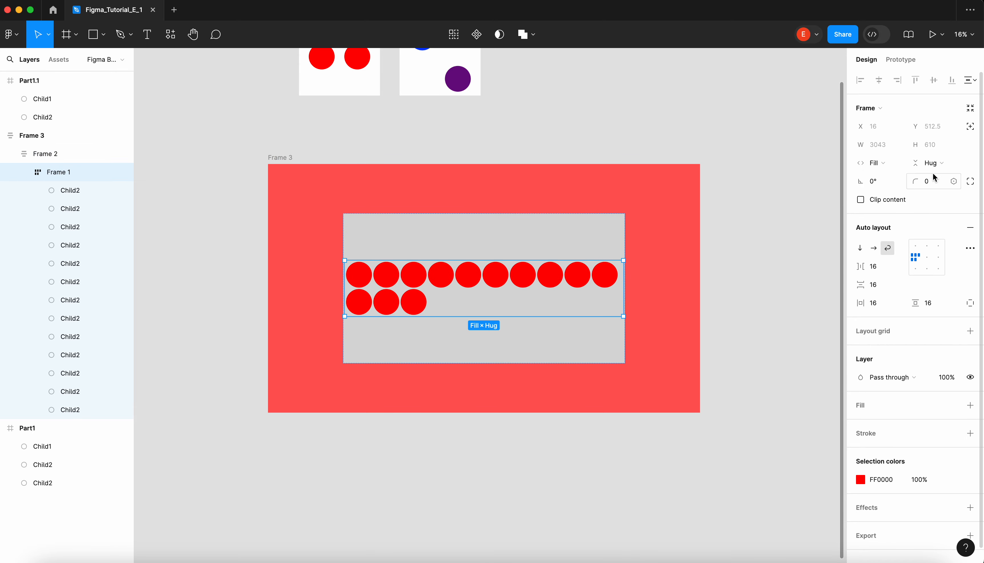
{"action": "left_click", "coordinate": [935, 163]}
{"action": "left_click", "coordinate": [939, 177]}
- Set the grey frame's width and height to Fill container within the red frame
{"action": "left_click", "coordinate": [648, 214]}
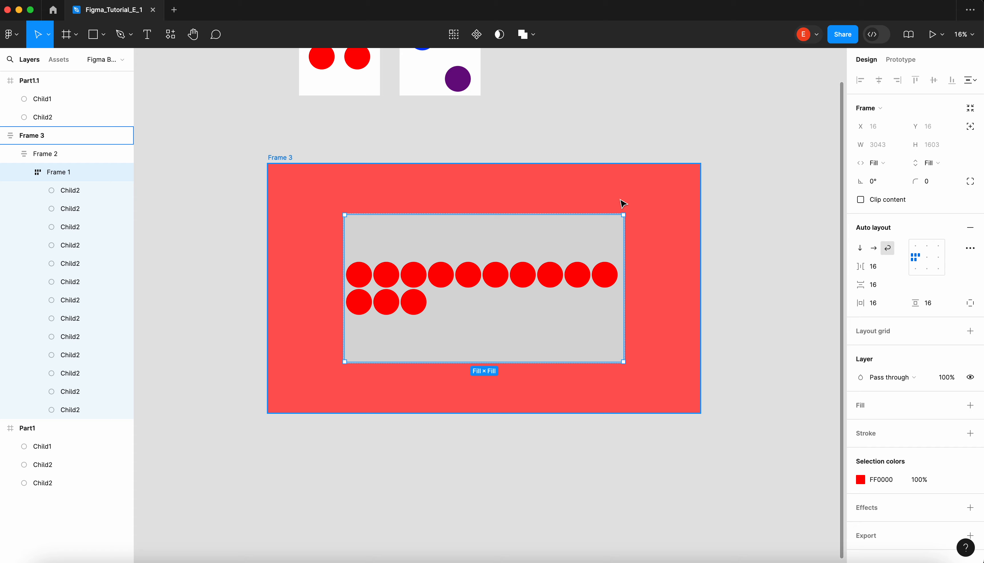
{"action": "left_click", "coordinate": [612, 225]}
{"action": "left_click", "coordinate": [880, 163]}
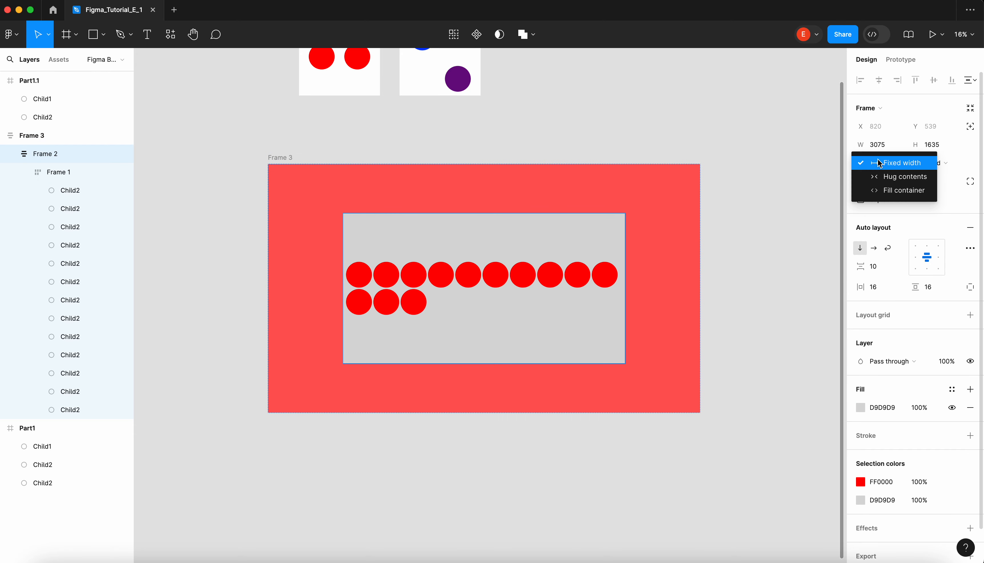
{"action": "left_click", "coordinate": [909, 191]}
{"action": "left_click", "coordinate": [935, 163]}
{"action": "left_click", "coordinate": [898, 189]}
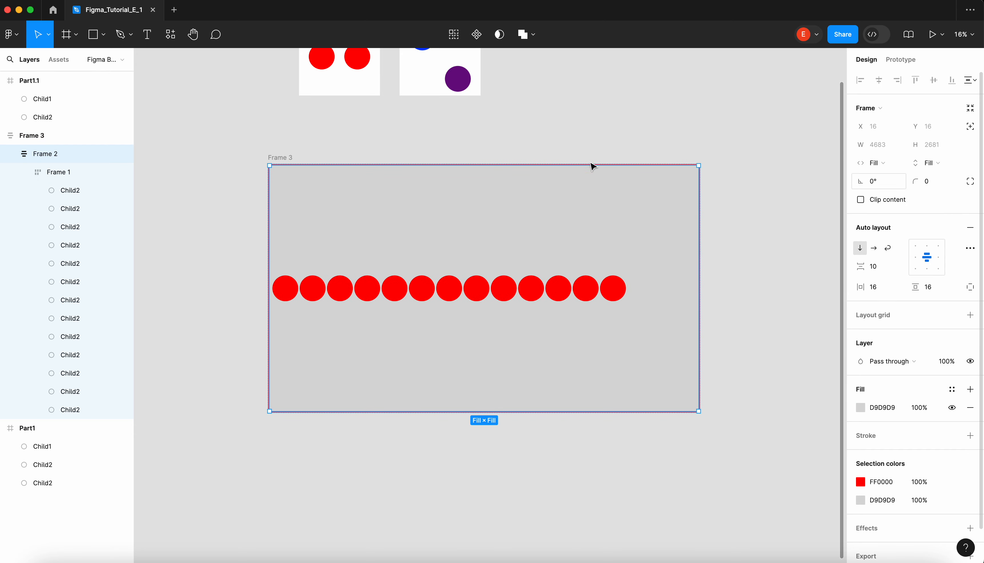
- Set the red frame's horizontal and vertical padding to 32
{"action": "left_click", "coordinate": [378, 147]}
{"action": "left_click", "coordinate": [292, 158]}
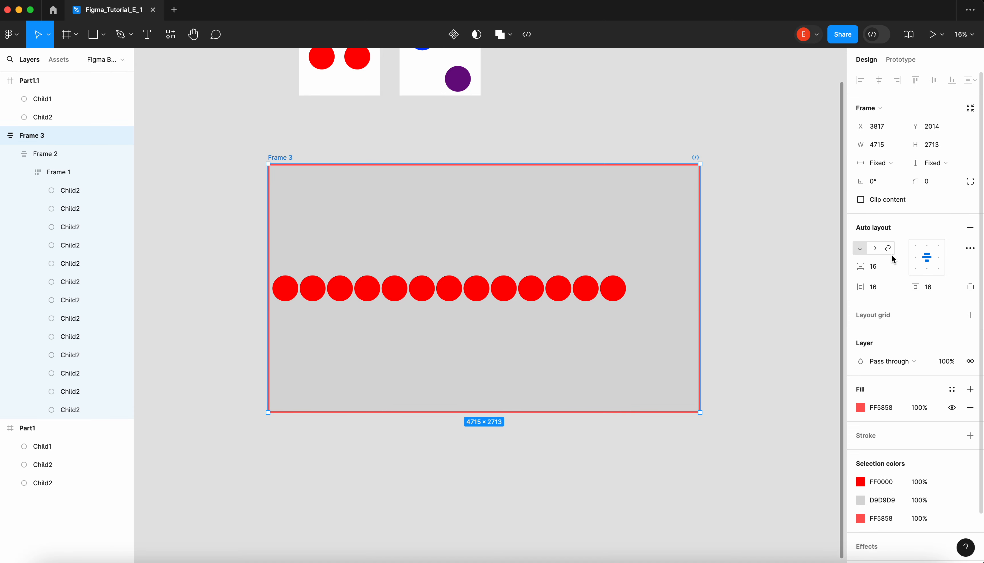
{"action": "left_click", "coordinate": [885, 291]}
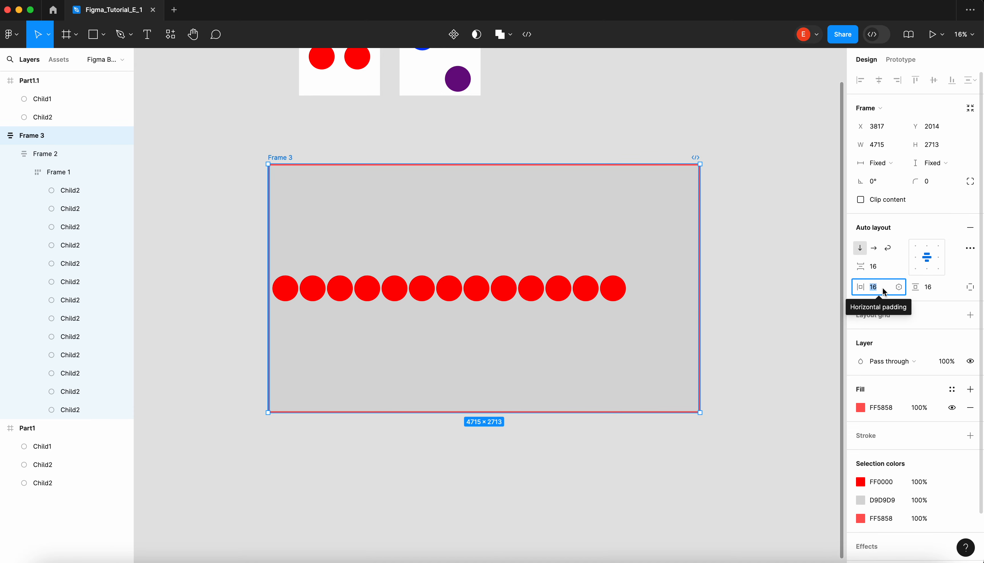
{"action": "type", "text": "32"}
{"action": "left_click", "coordinate": [937, 287]}
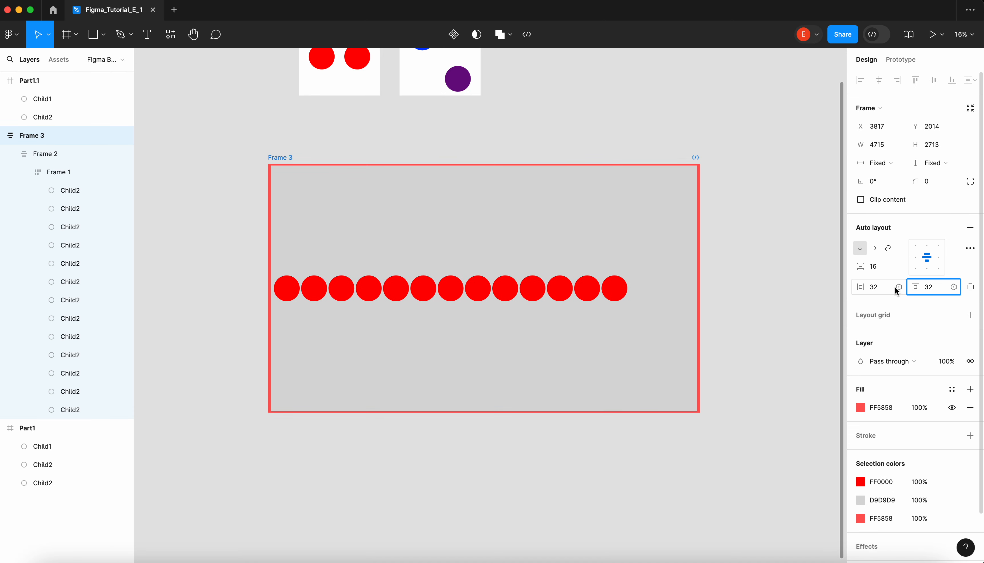
- Set the red frame's horizontal and vertical padding to 56
{"action": "left_click", "coordinate": [885, 291]}
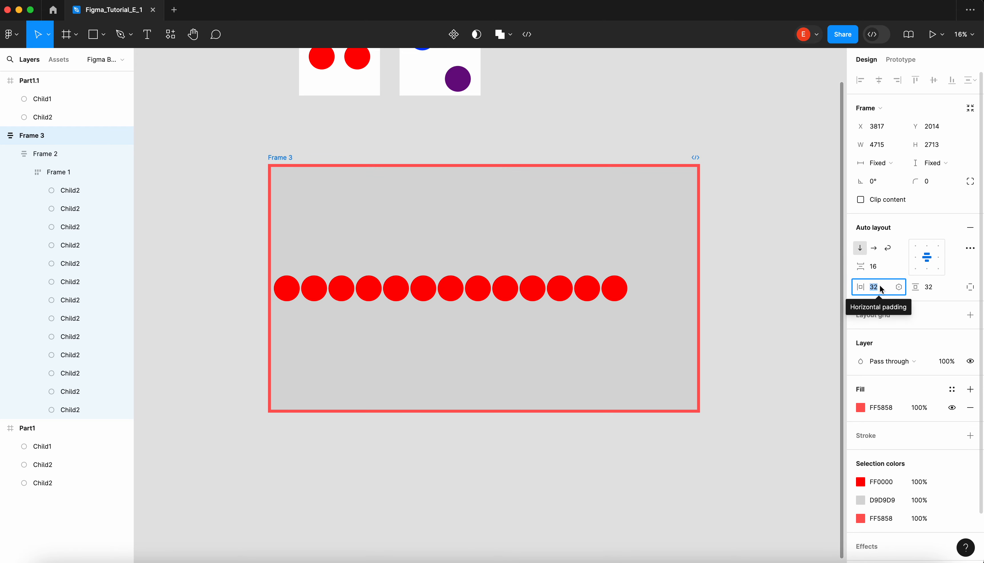
{"action": "type", "text": "56"}
{"action": "key", "text": "Tab"}
{"action": "type", "text": "56"}
{"action": "key", "text": "Return"}
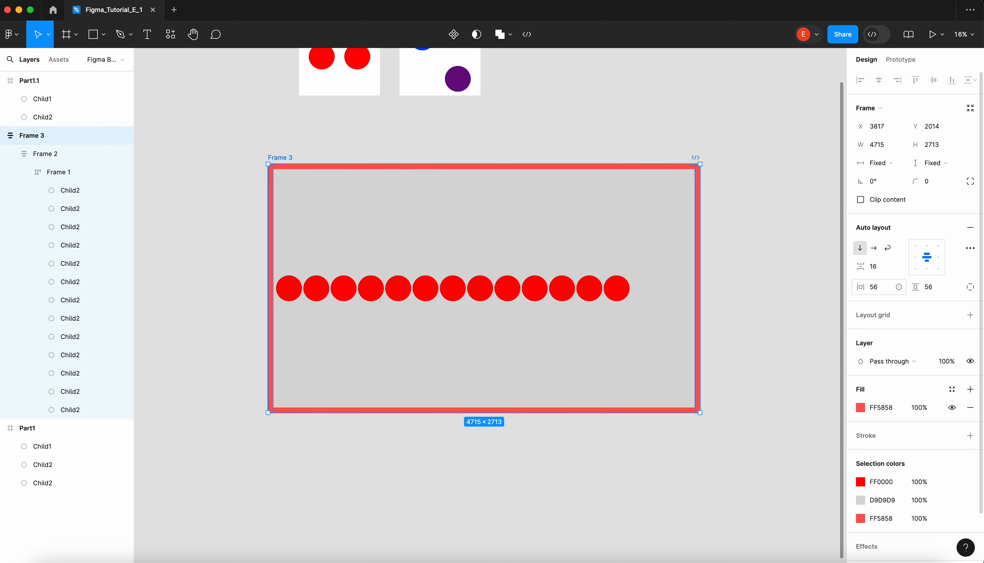
- Narrow the red frame from its right edge to a width of about 4359
{"action": "left_click", "coordinate": [578, 117]}
{"action": "left_click", "coordinate": [286, 160]}
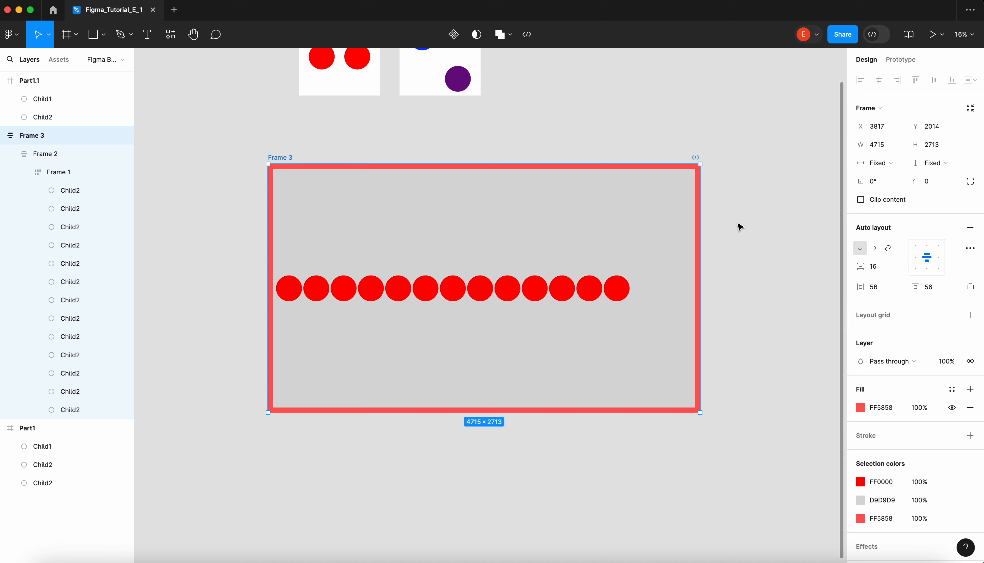
{"action": "left_click_drag", "start_coordinate": [701, 210], "coordinate": [667, 210]}
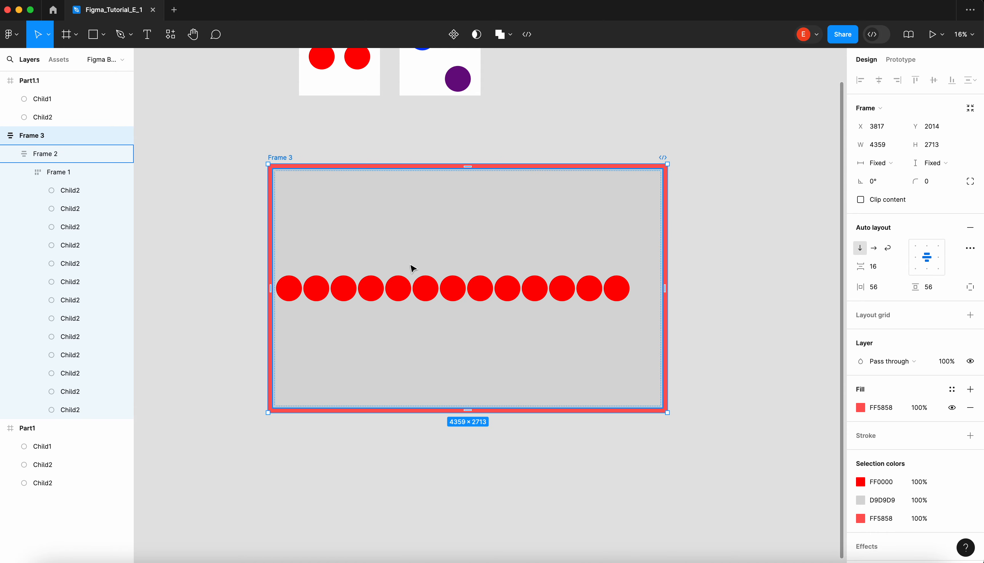
- Rename the outermost red frame as grandparent
{"action": "left_click", "coordinate": [271, 132]}
{"action": "left_click", "coordinate": [282, 158]}
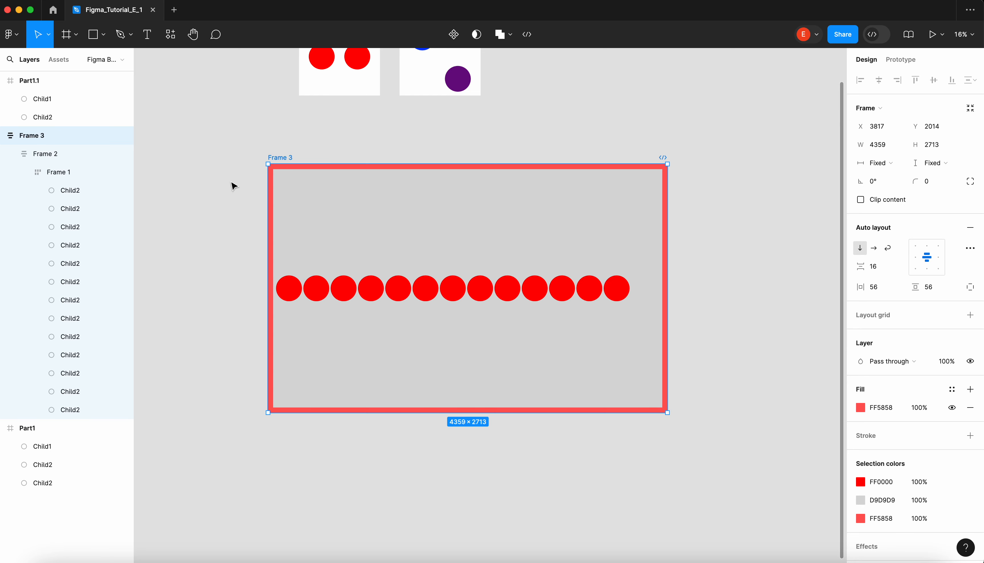
{"action": "double_click", "coordinate": [31, 135]}
{"action": "type", "text": "grandparent"}
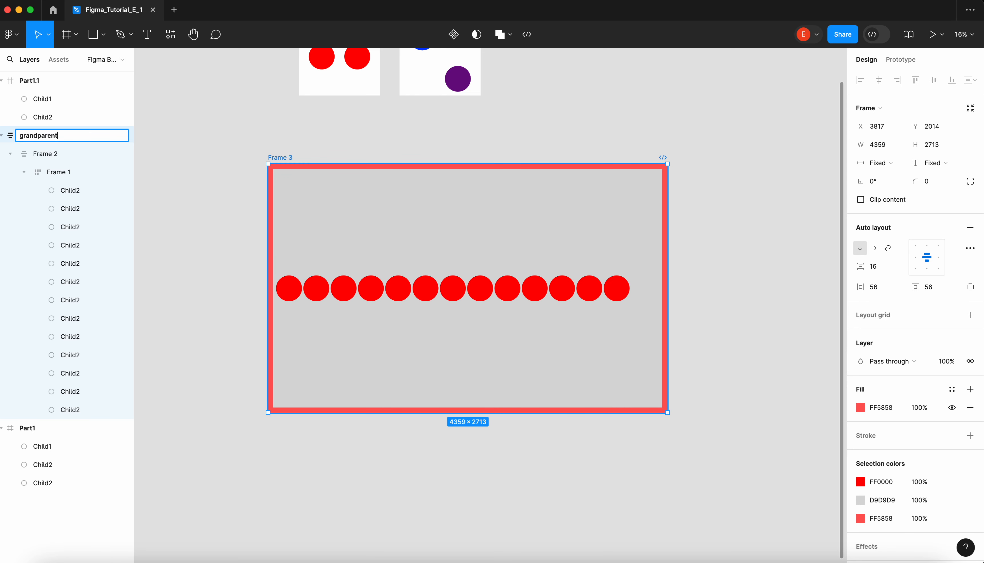
{"action": "key", "text": "Return"}
- Rename the grey frame as parent and the circle frame inside it as children
{"action": "double_click", "coordinate": [49, 154]}
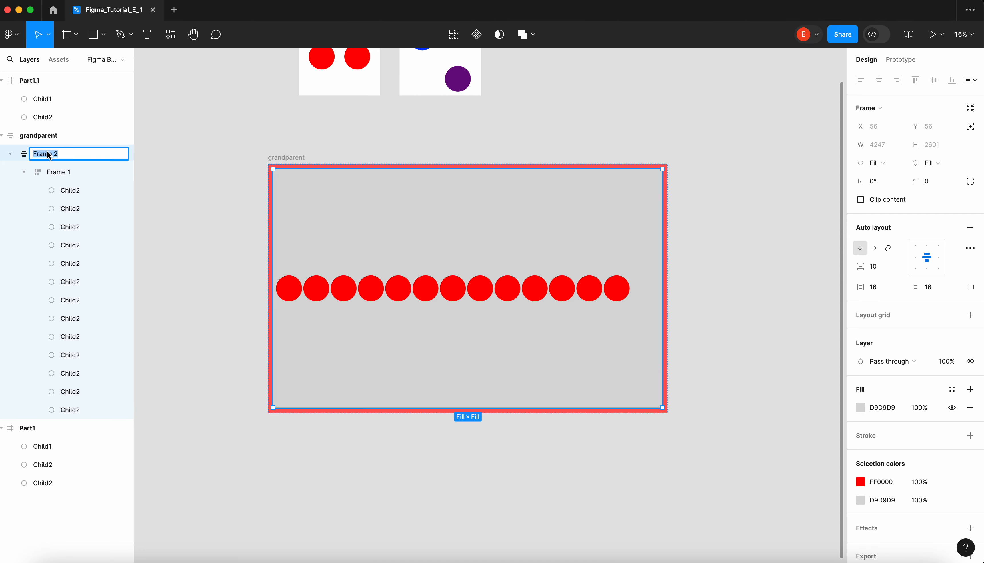
{"action": "type", "text": "parent"}
{"action": "key", "text": "Return"}
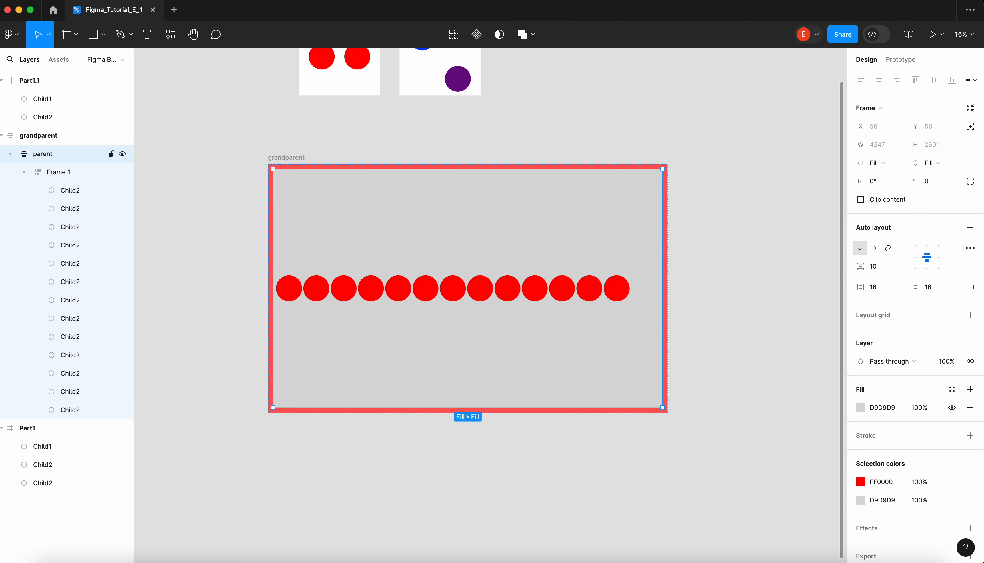
{"action": "double_click", "coordinate": [62, 172]}
{"action": "type", "text": "children"}
{"action": "key", "text": "Return"}
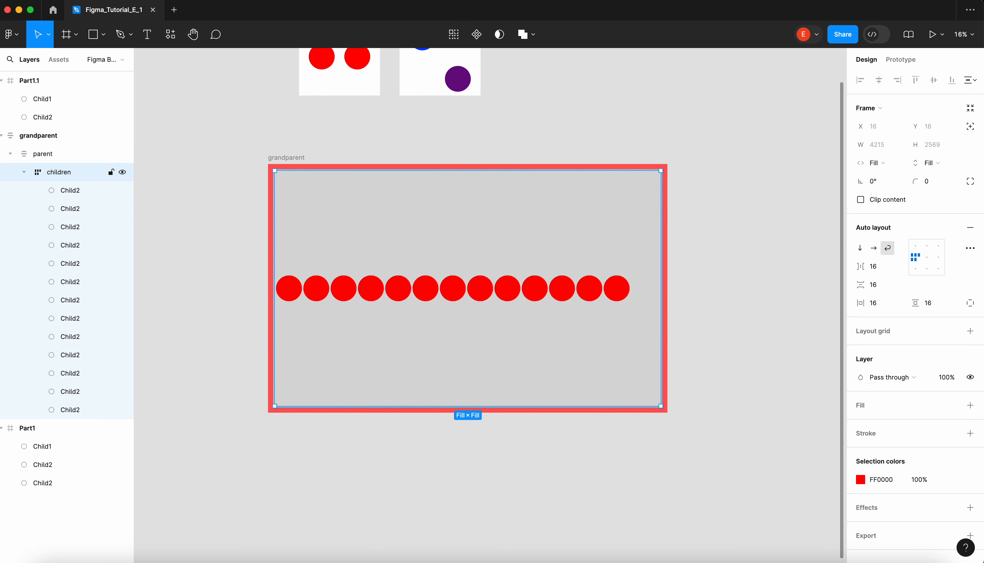
- Narrow the grandparent frame to a width of about 1503, and resize it to about 4278 by 2232
{"action": "left_click", "coordinate": [265, 150]}
{"action": "left_click", "coordinate": [293, 157]}
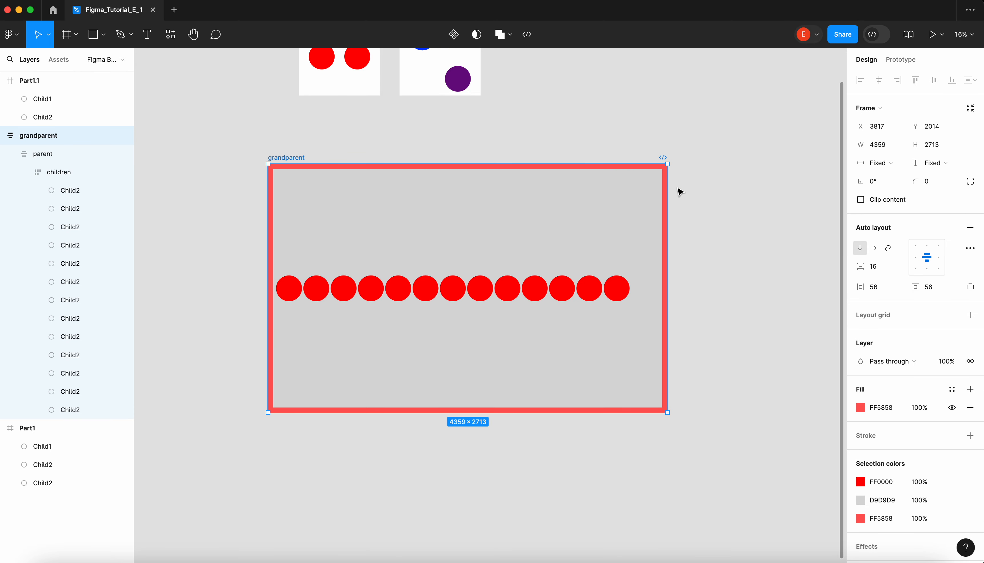
{"action": "left_click_drag", "start_coordinate": [663, 195], "coordinate": [406, 203]}
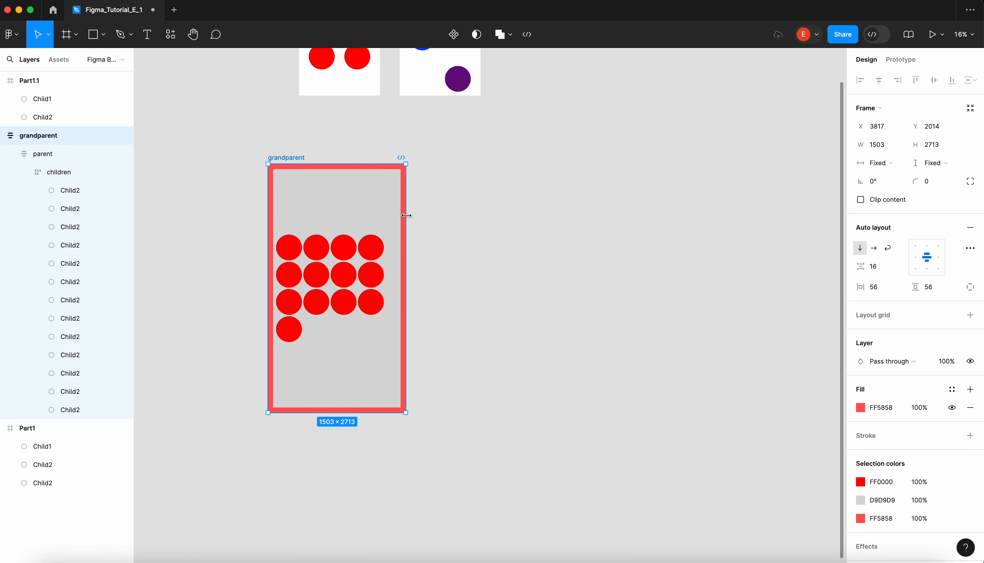
{"action": "left_click_drag", "start_coordinate": [382, 163], "coordinate": [661, 234]}
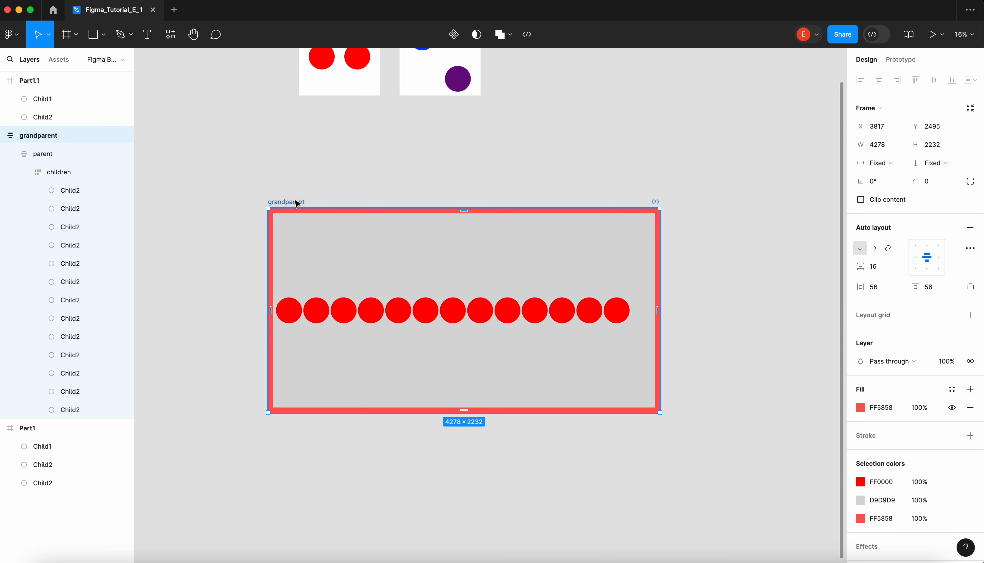
- Move the grandparent frame up and to the right, and shrink it to about 2026 by 1609
{"action": "left_click_drag", "start_coordinate": [296, 202], "coordinate": [363, 161]}
{"action": "scroll", "coordinate": [363, 160], "scroll_direction": "right", "scroll_amount": 3}
{"action": "scroll", "coordinate": [363, 160], "scroll_direction": "up", "scroll_amount": 1}
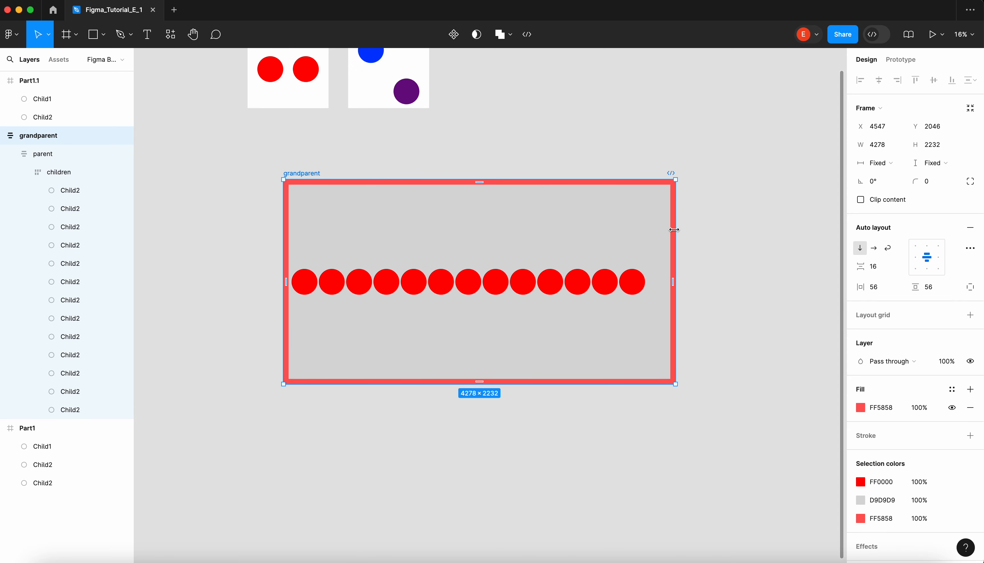
{"action": "left_click_drag", "start_coordinate": [562, 178], "coordinate": [558, 235]}
{"action": "left_click_drag", "start_coordinate": [674, 271], "coordinate": [470, 328]}
{"action": "scroll", "coordinate": [470, 329], "scroll_direction": "left", "scroll_amount": 3}
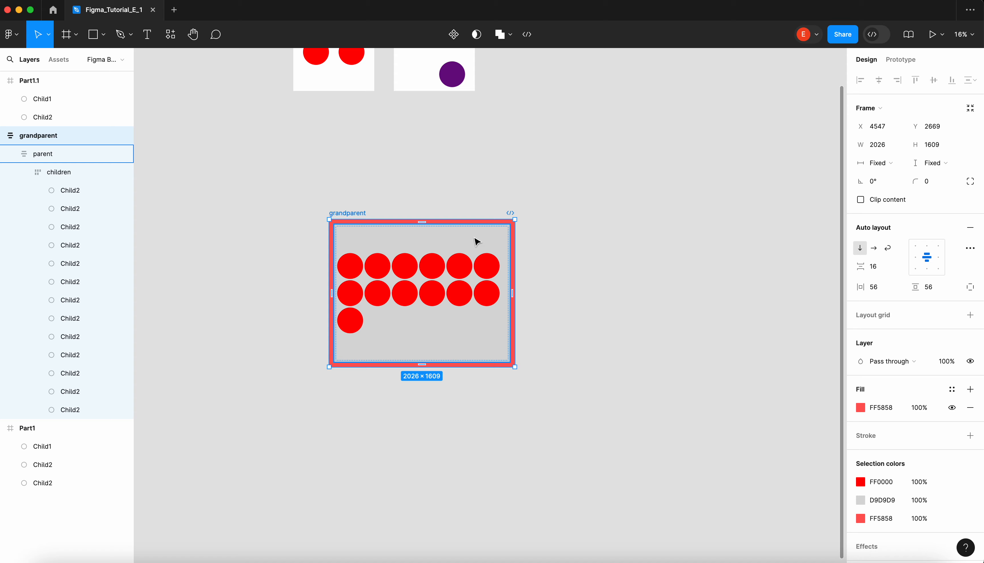
- Move the grandparent frame just below the Part1 and Part1.1 frames, with its left edge aligned to Part1
{"action": "scroll", "coordinate": [477, 242], "scroll_direction": "down", "scroll_amount": 2}
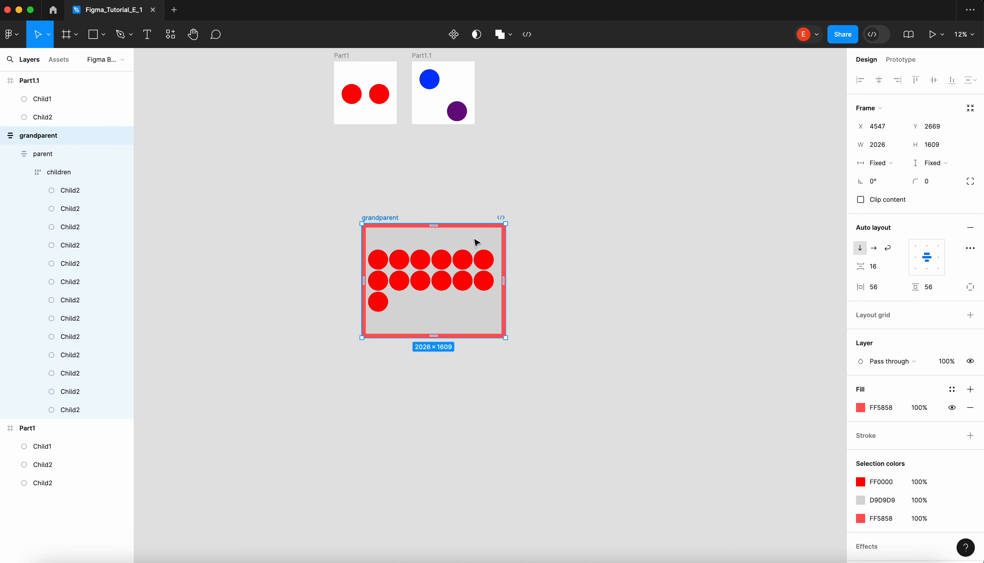
{"action": "scroll", "coordinate": [476, 246], "scroll_direction": "up", "scroll_amount": 2}
{"action": "left_click", "coordinate": [428, 314]}
{"action": "left_click_drag", "start_coordinate": [415, 317], "coordinate": [385, 246]}
{"action": "scroll", "coordinate": [385, 246], "scroll_direction": "up", "scroll_amount": 2}
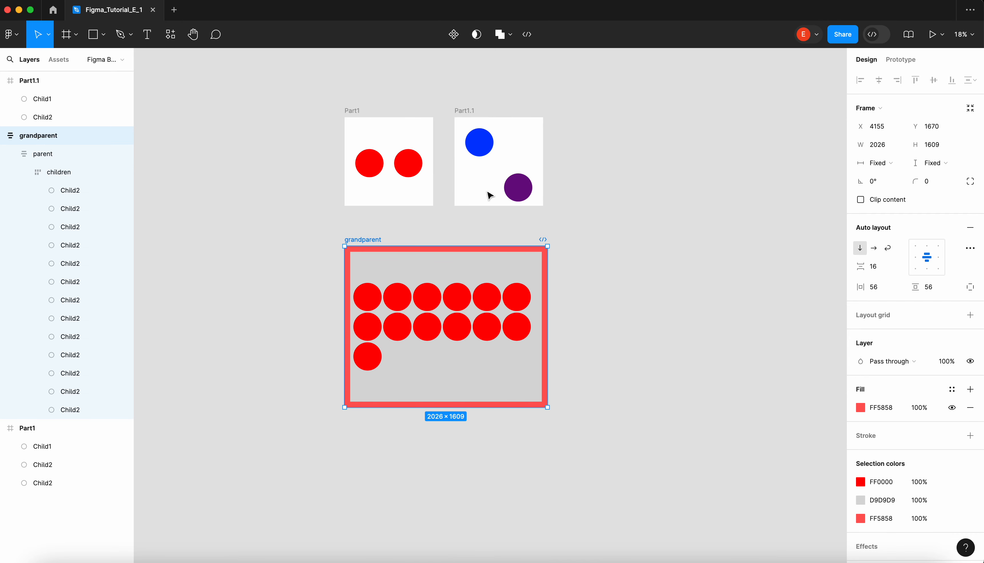
- Examine the nesting inside the grandparent frame by selecting a circle in its first row and the children frame, leaving nothing selected
{"action": "scroll", "coordinate": [488, 193], "scroll_direction": "down", "scroll_amount": 2}
{"action": "left_click", "coordinate": [577, 275]}
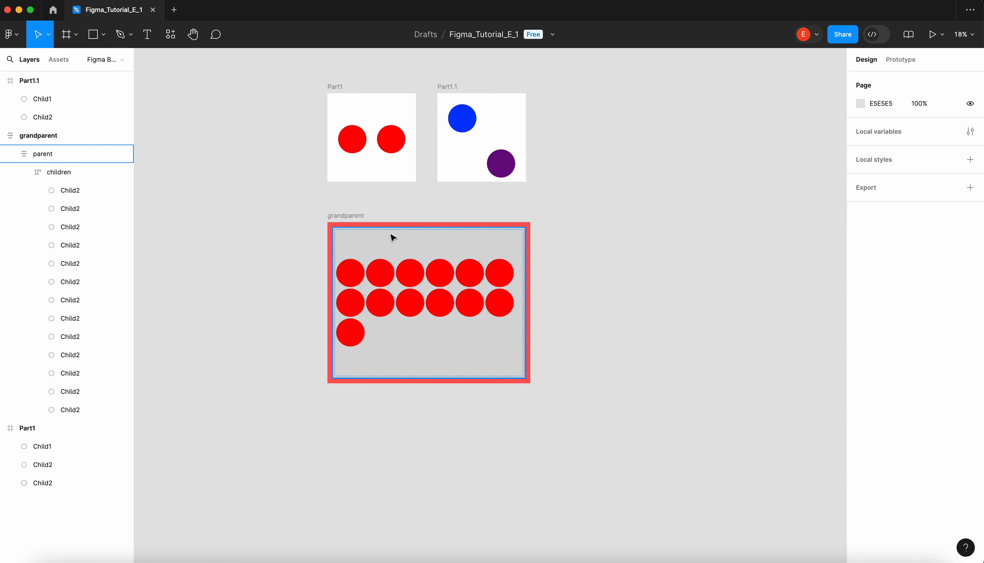
{"action": "left_click", "coordinate": [377, 281]}
{"action": "double_click", "coordinate": [379, 273]}
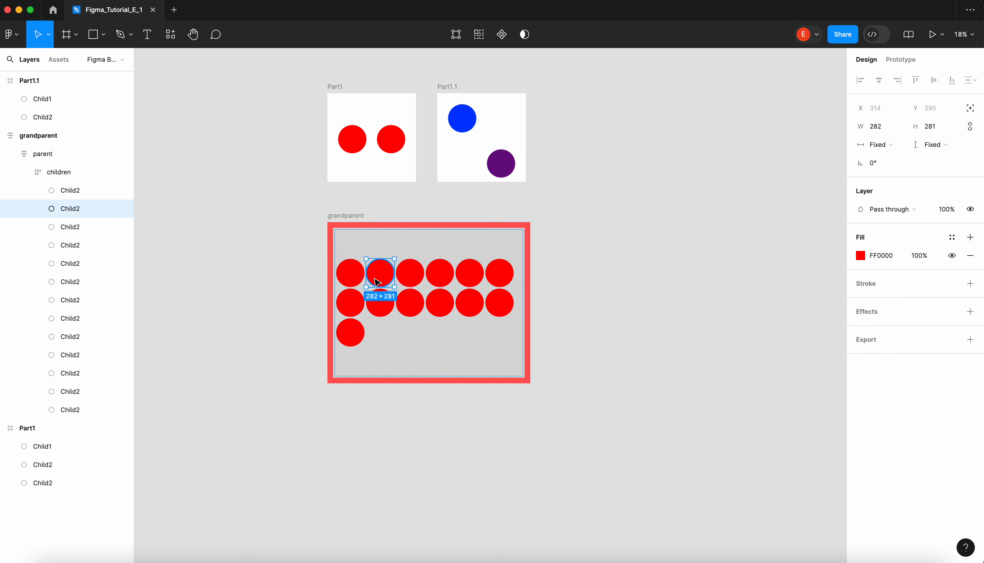
{"action": "left_click", "coordinate": [623, 273]}
{"action": "double_click", "coordinate": [380, 280]}
{"action": "left_click", "coordinate": [395, 200]}
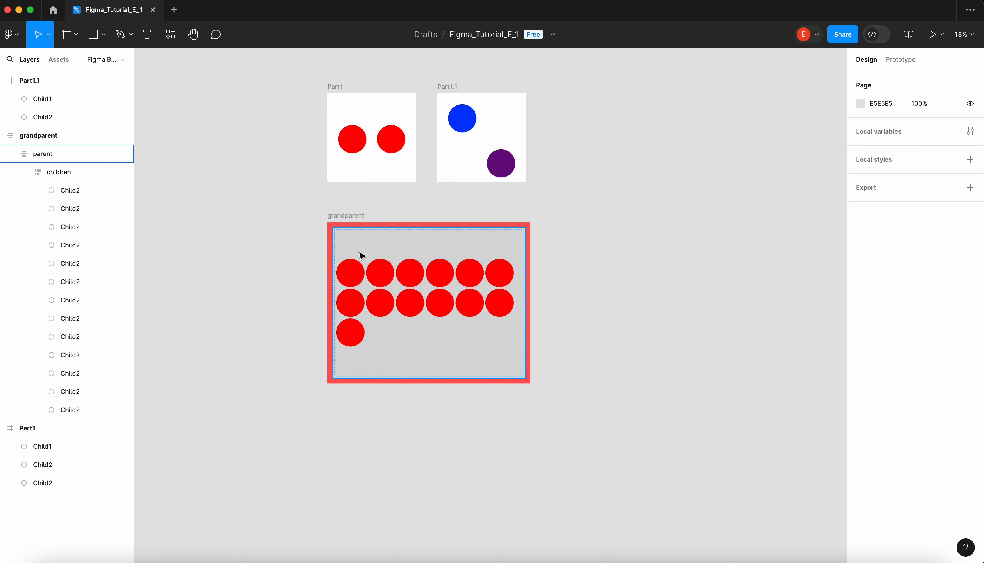
{"action": "double_click", "coordinate": [351, 275]}
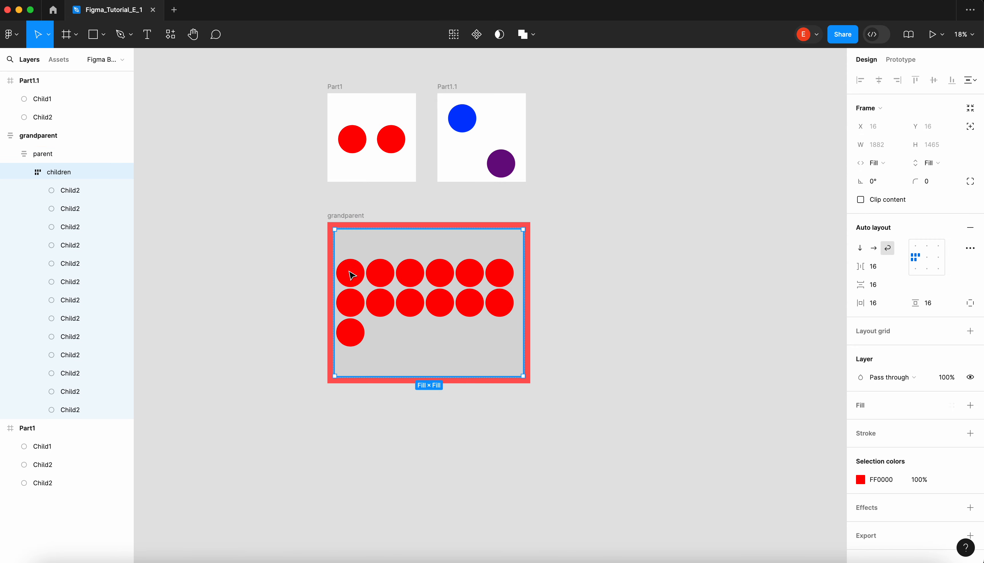
{"action": "left_click", "coordinate": [604, 213]}
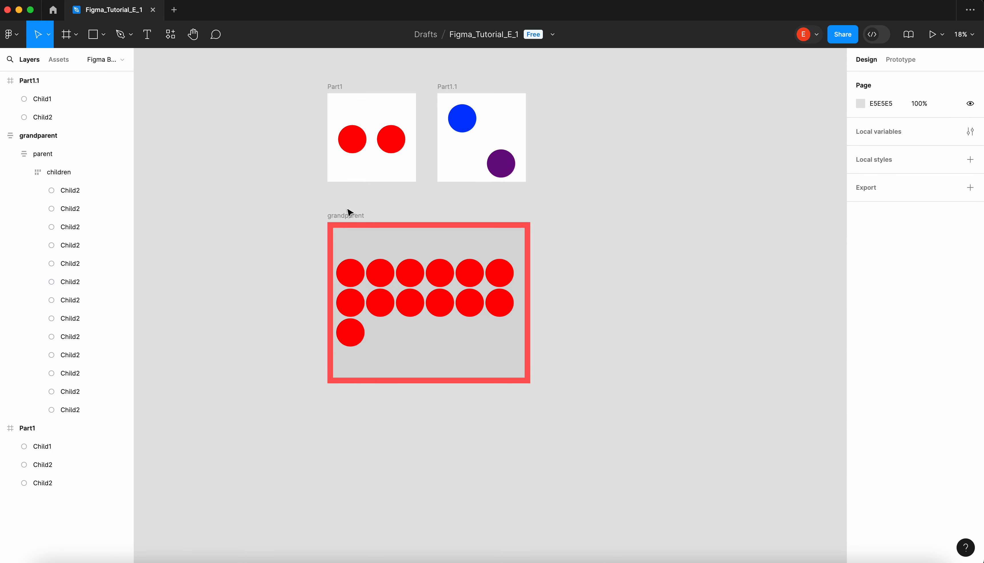
{"action": "key", "text": "super+shift+5"}
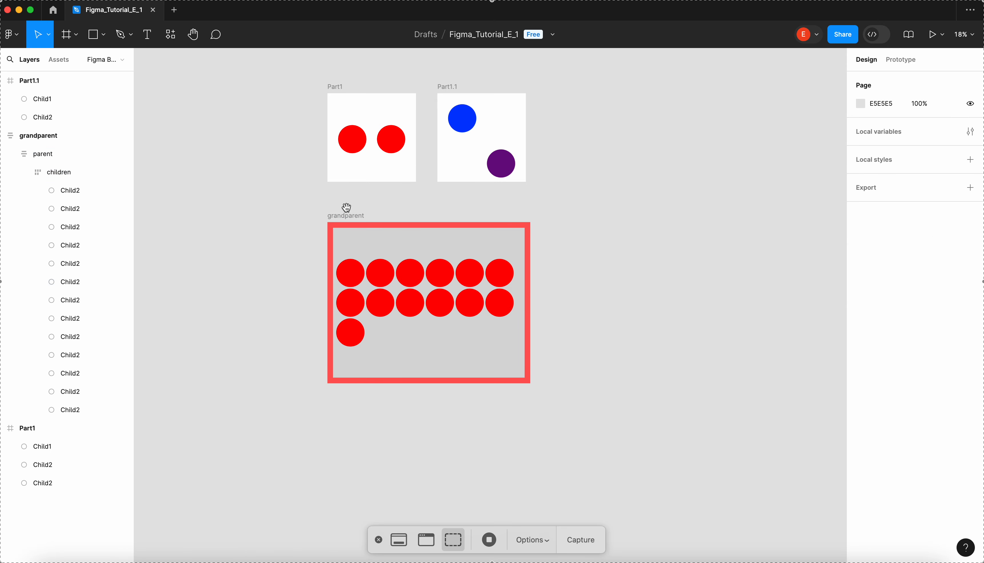